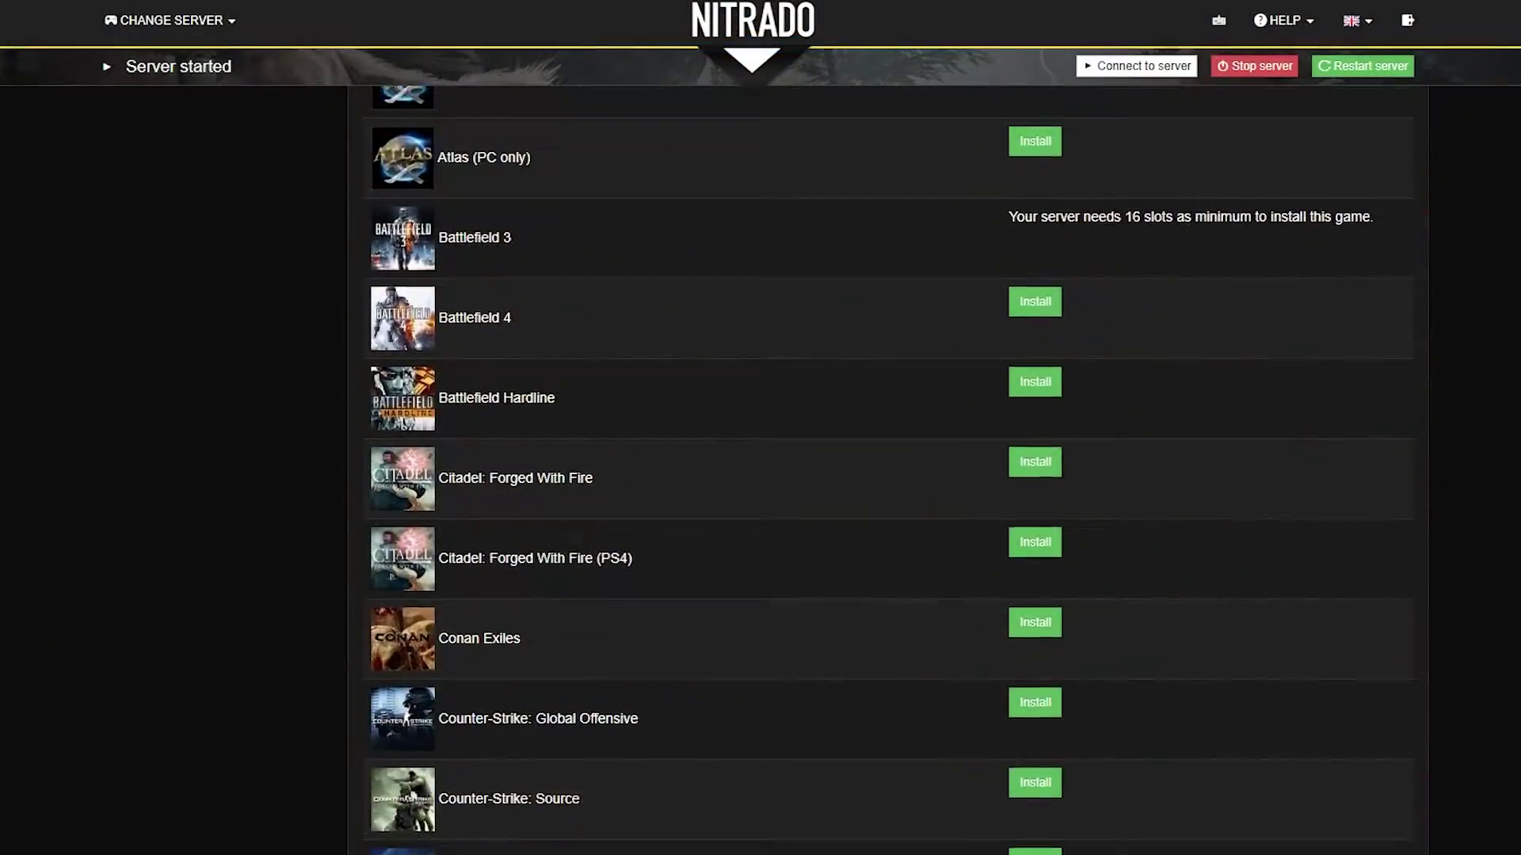
Scroll down the Nitrado homepage past its Black Friday sale promotions
scroll(889, 469, down, 10)
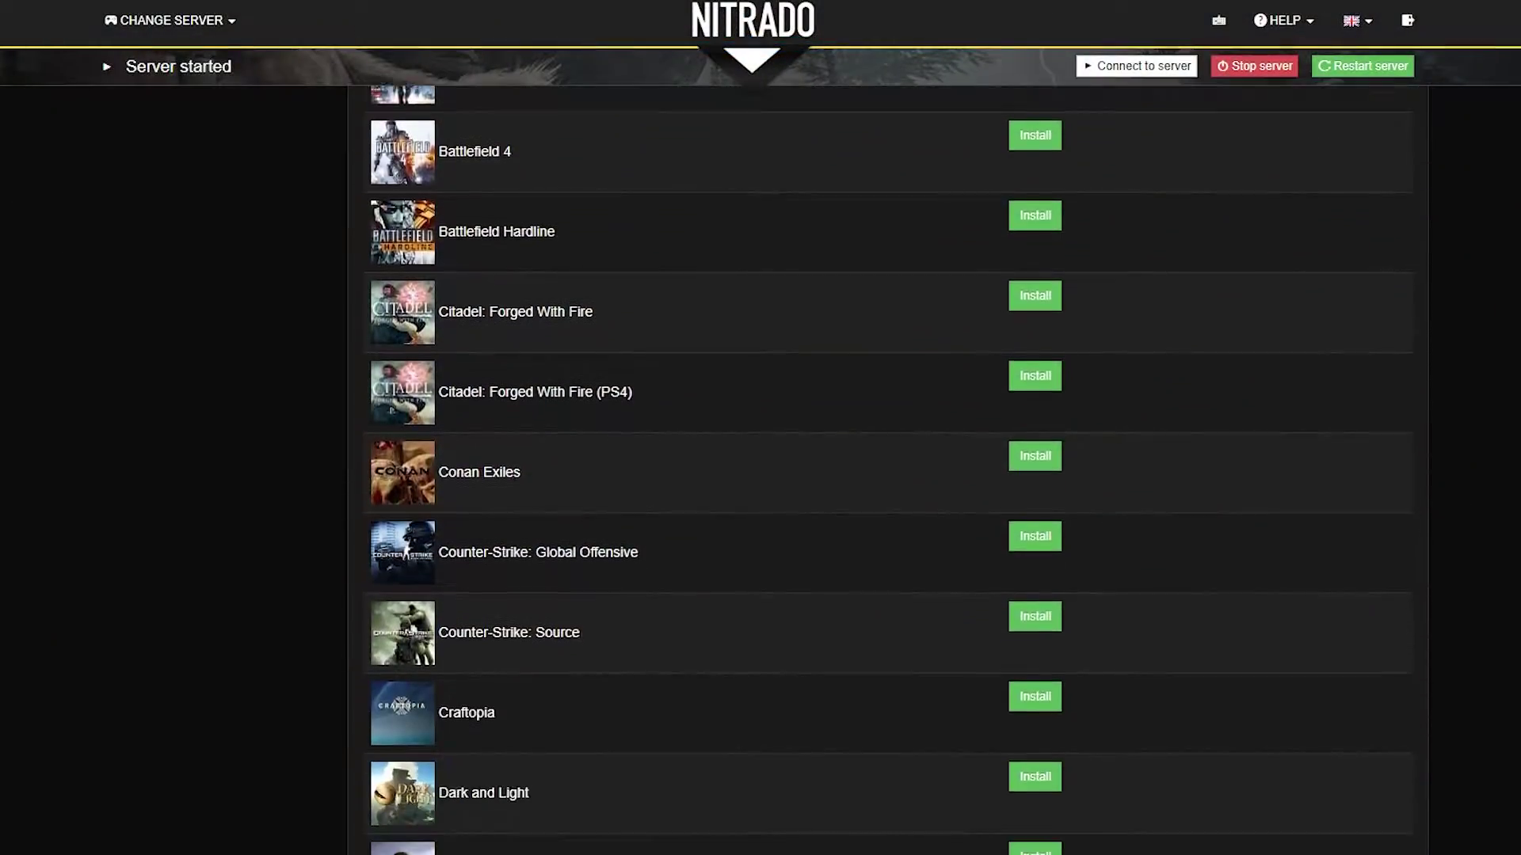
scroll(889, 468, down, 11)
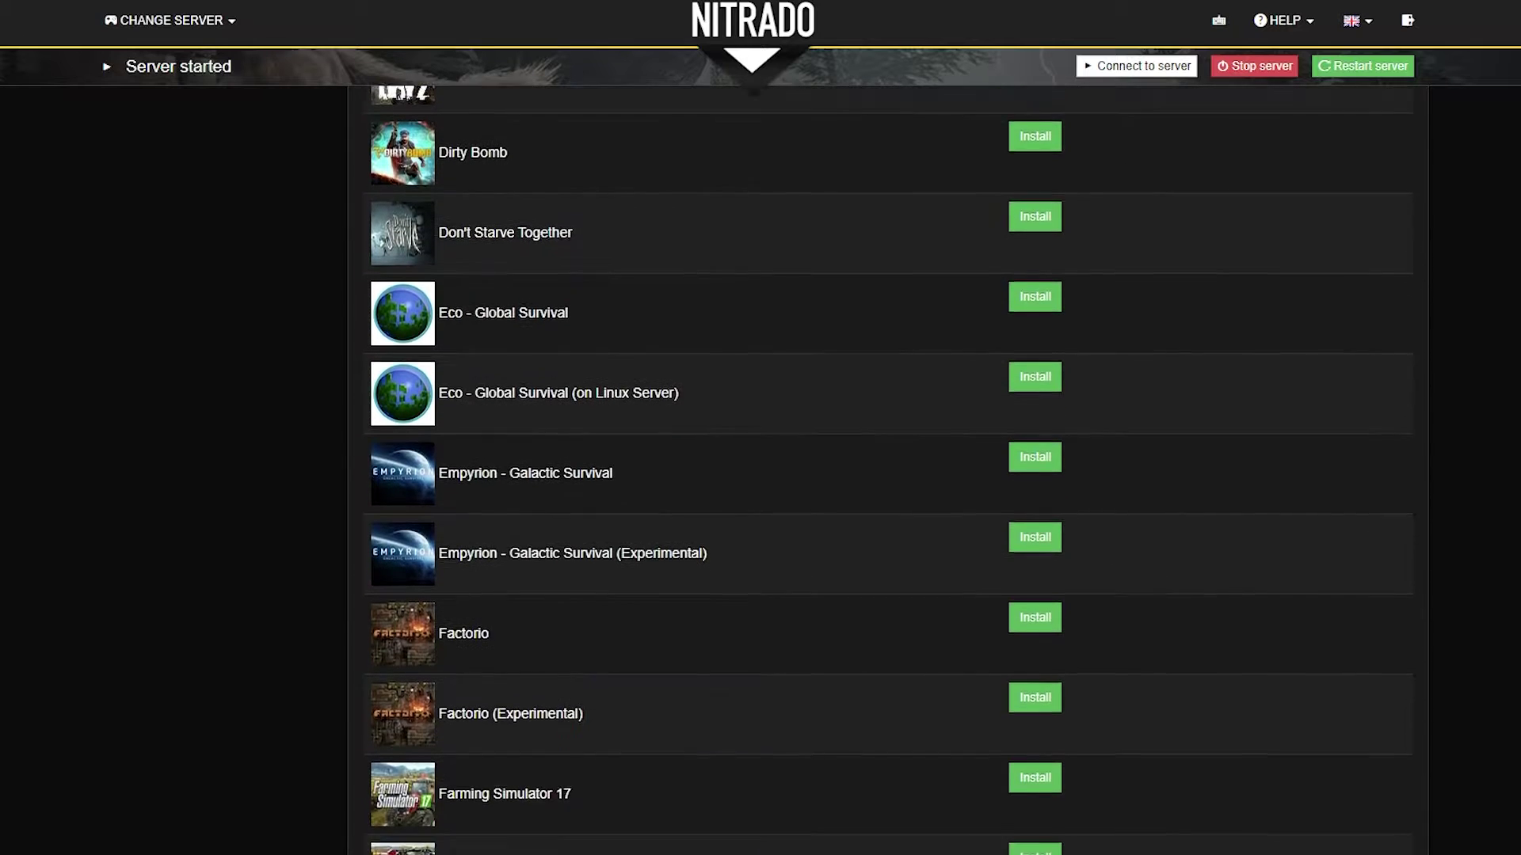
scroll(888, 469, down, 8)
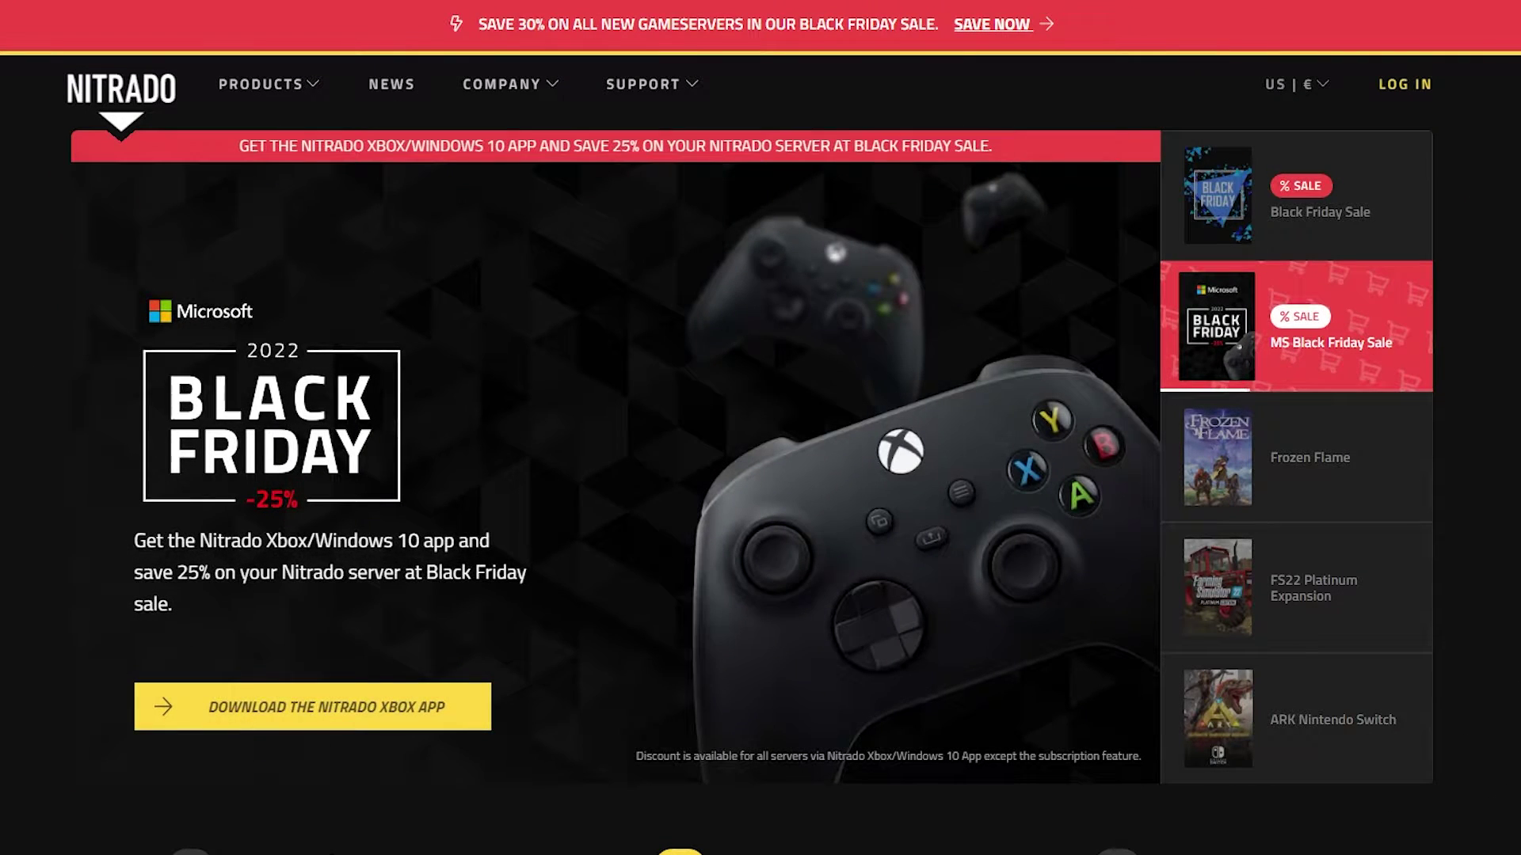
Open the Nitrado login window and enter the account username and password
click(1380, 85)
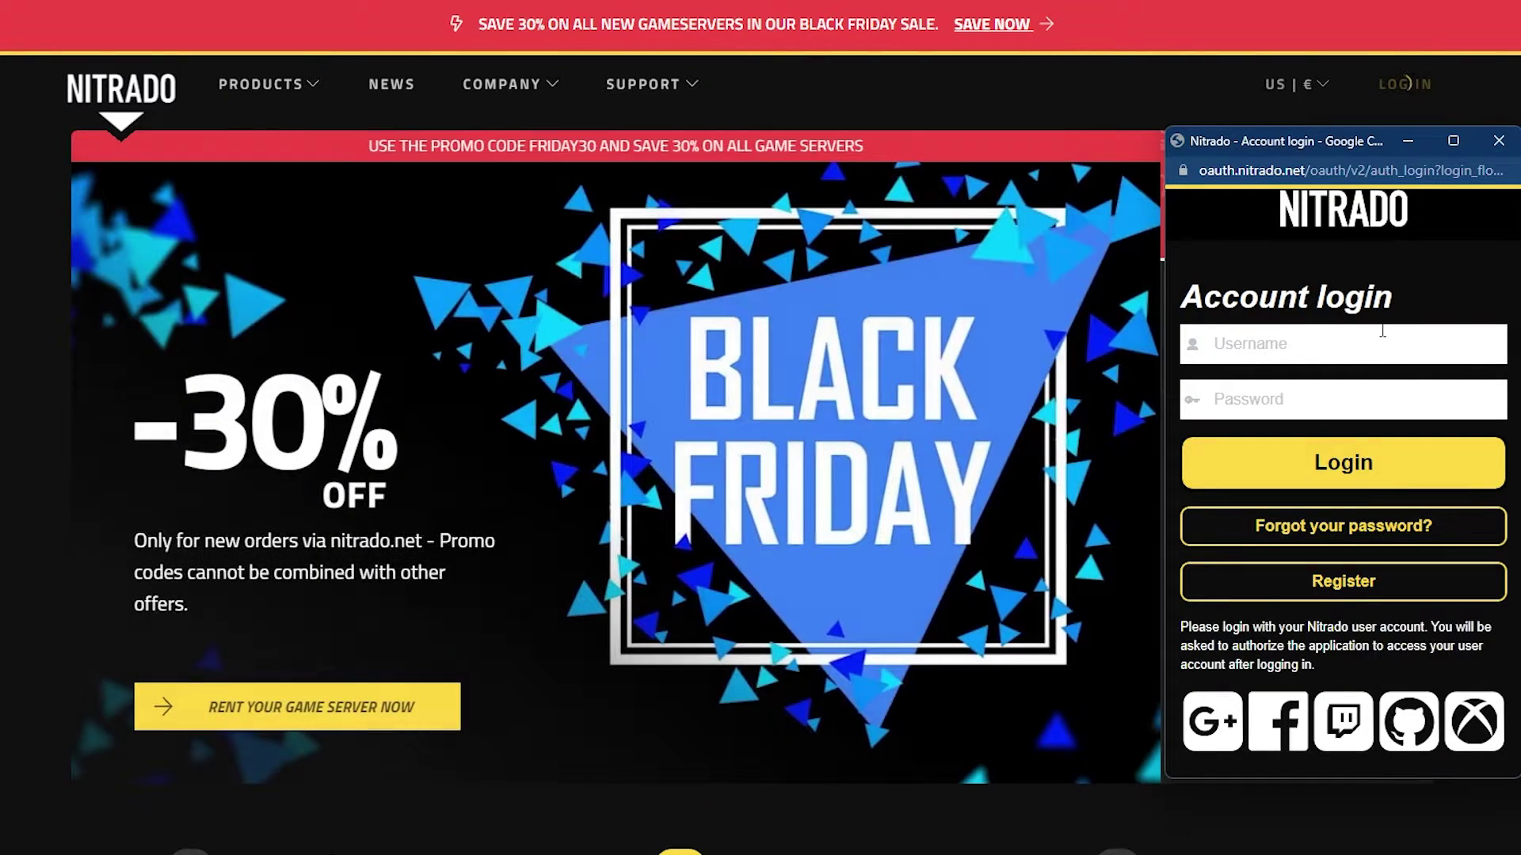
click(1382, 331)
text(nitradocontent)
click(1354, 400)
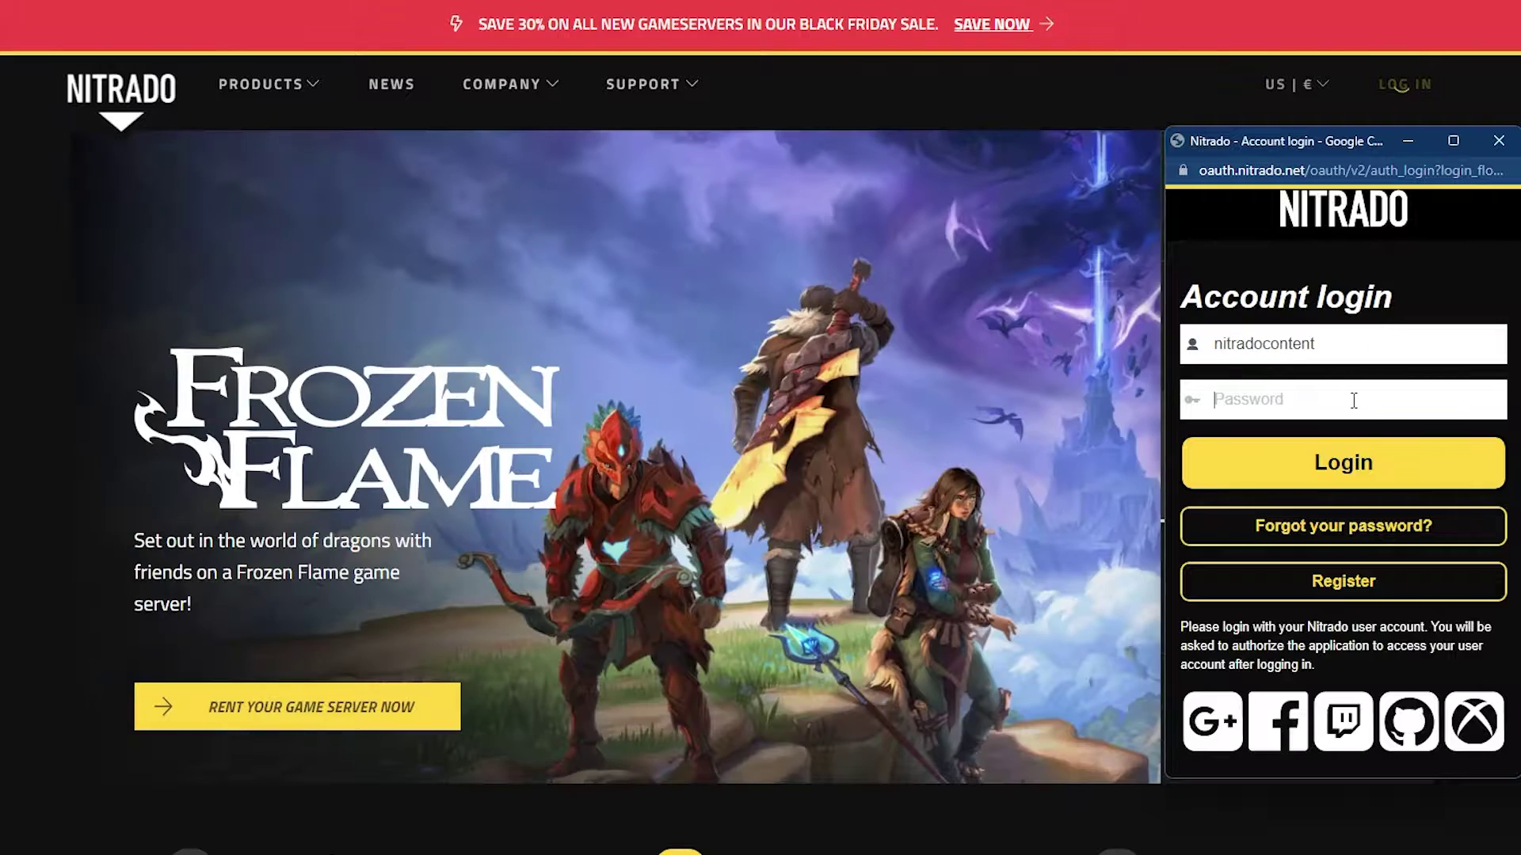
text(***)
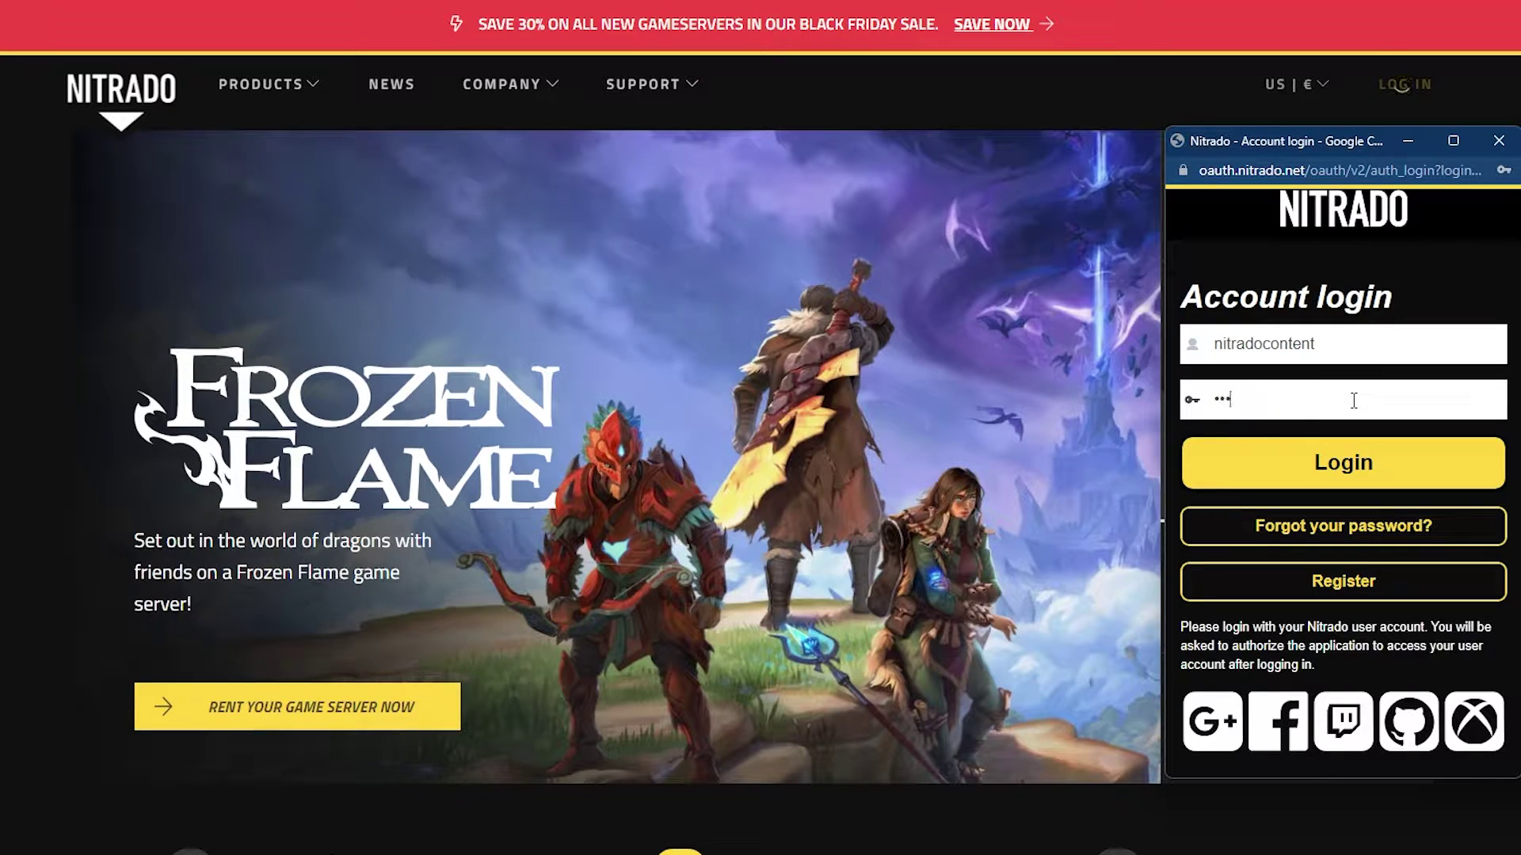
text(**)
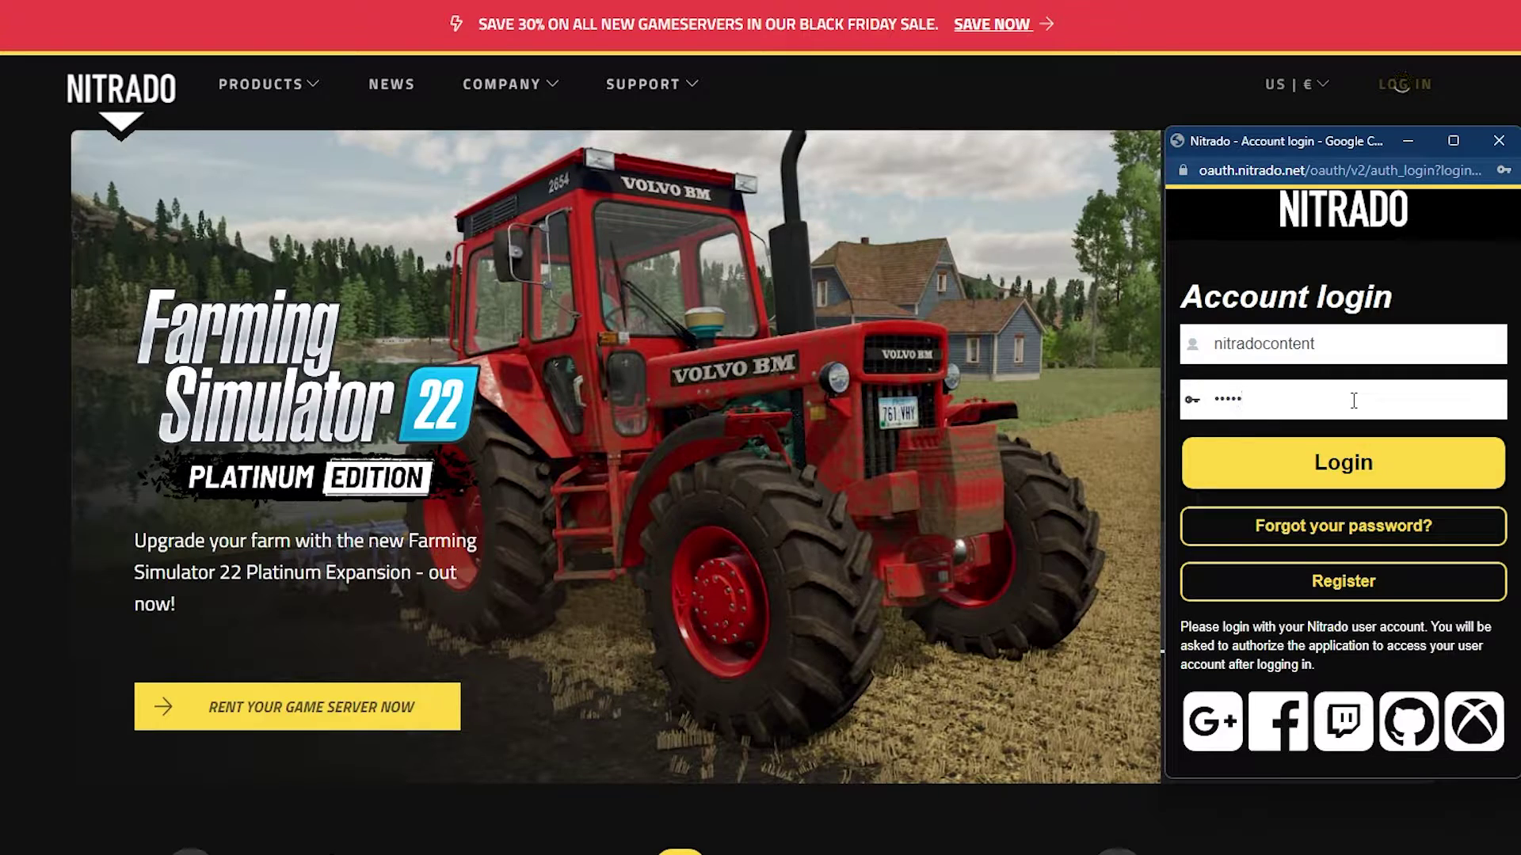
text(*****)
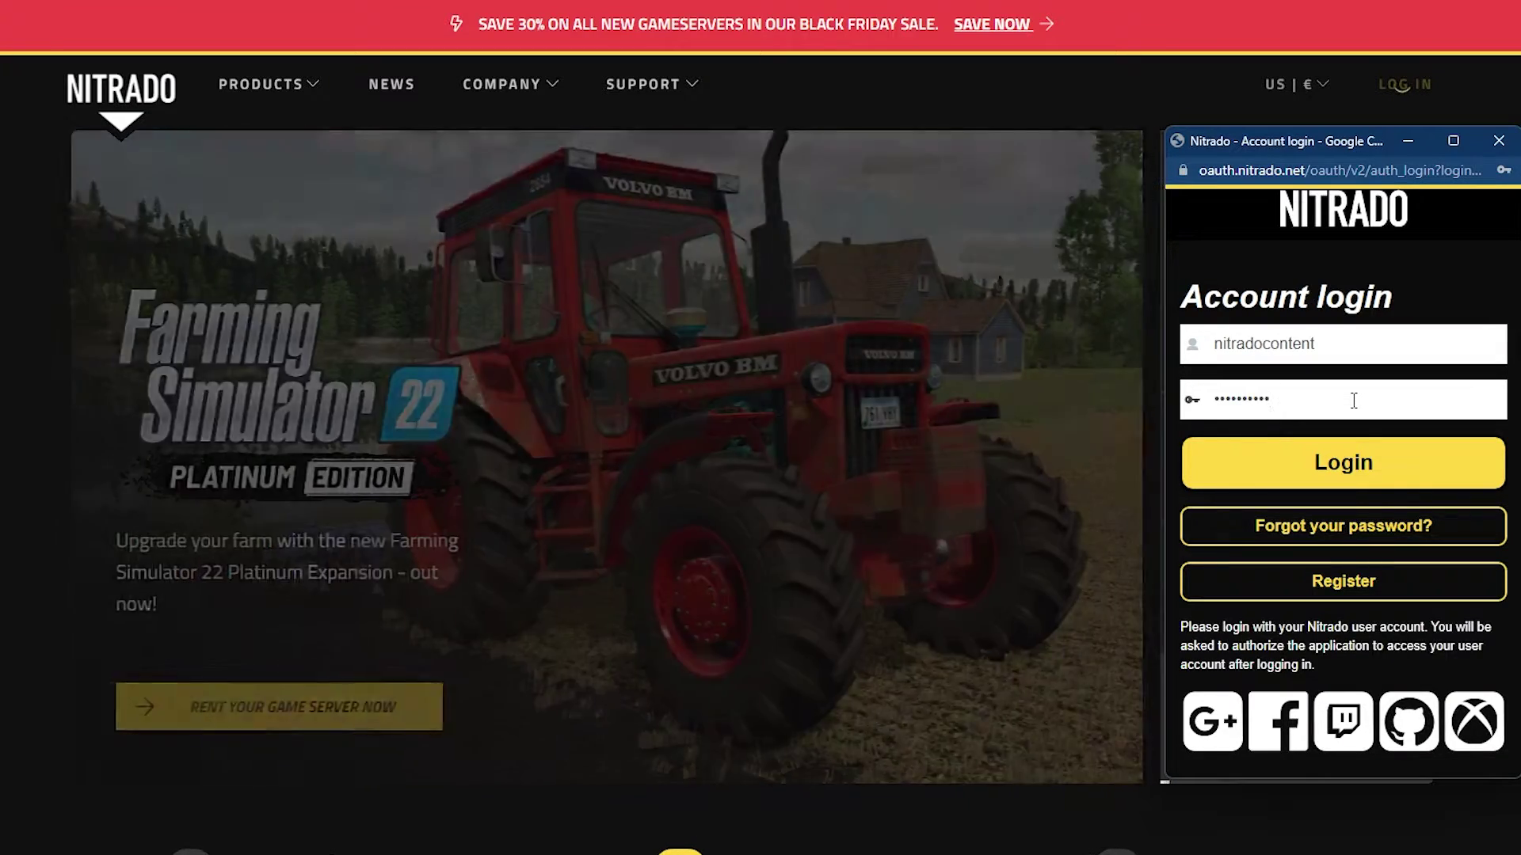
text(**)
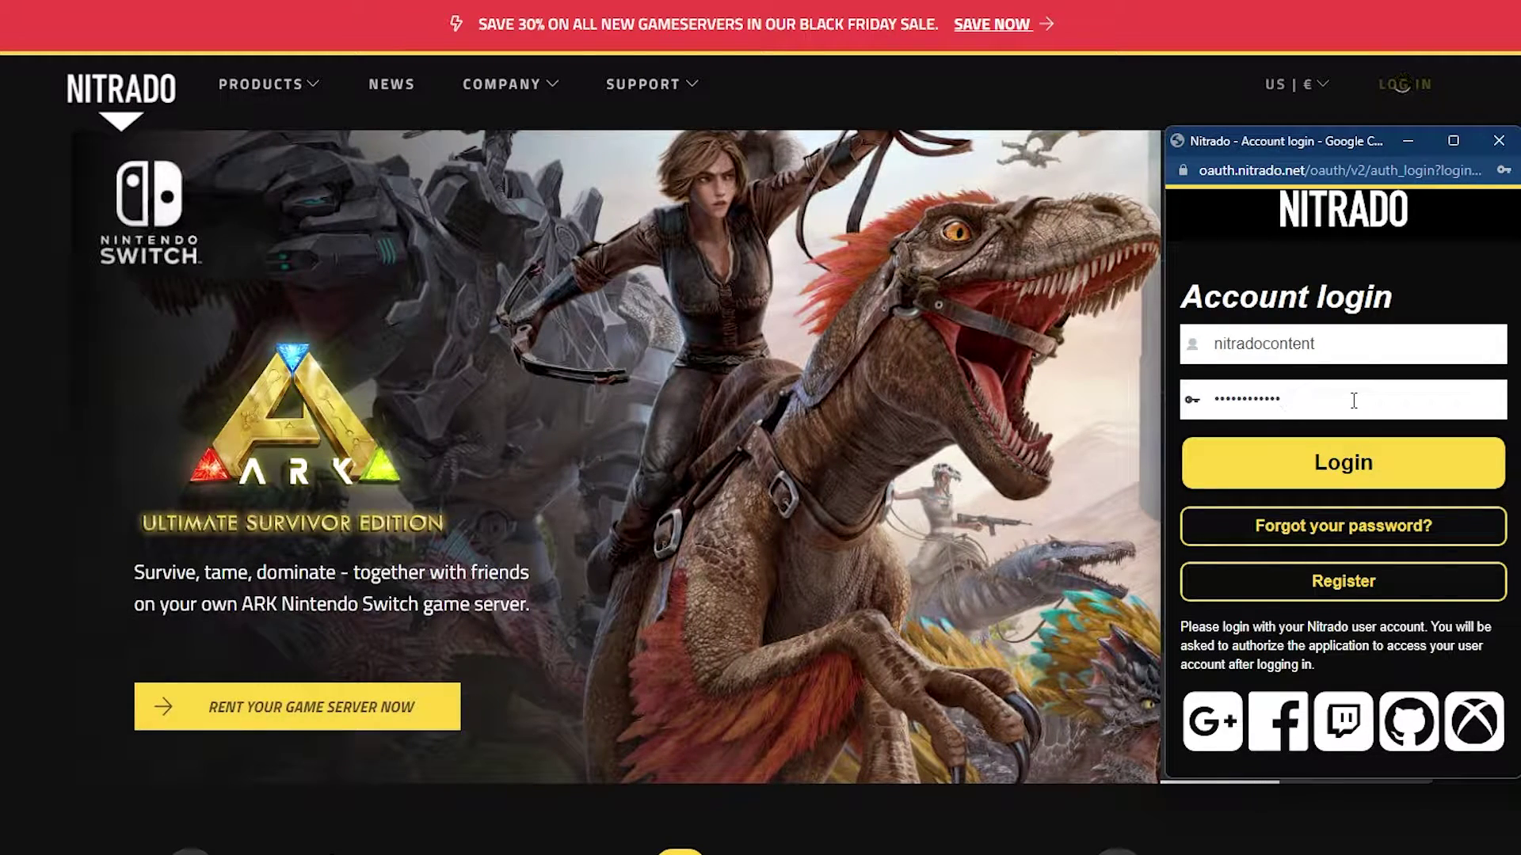
Log in, then open My Services and browse the list of ARK game servers
click(1324, 474)
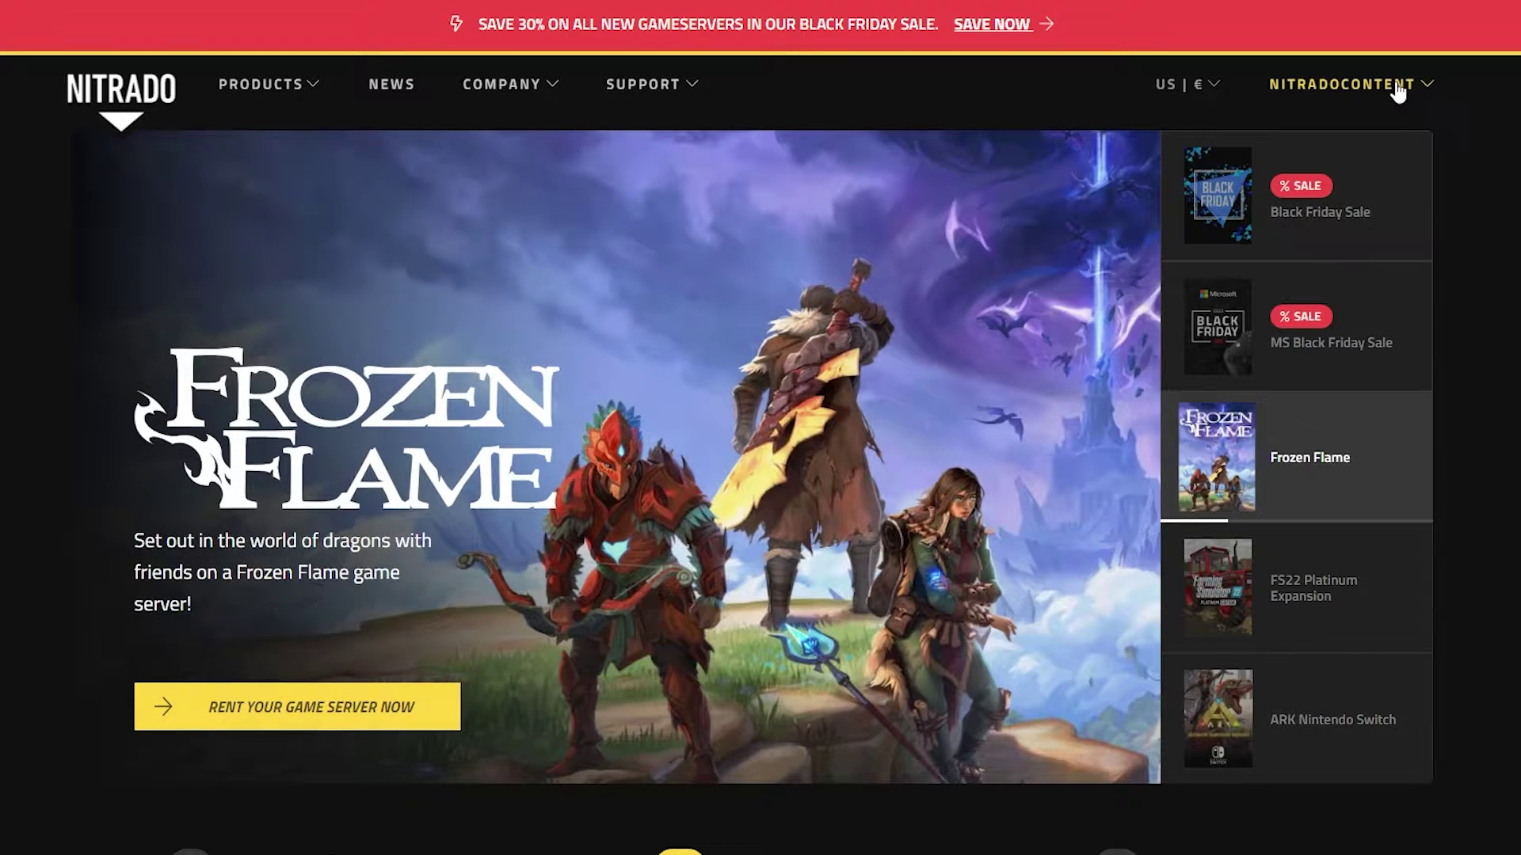
mouse_move(1418, 94)
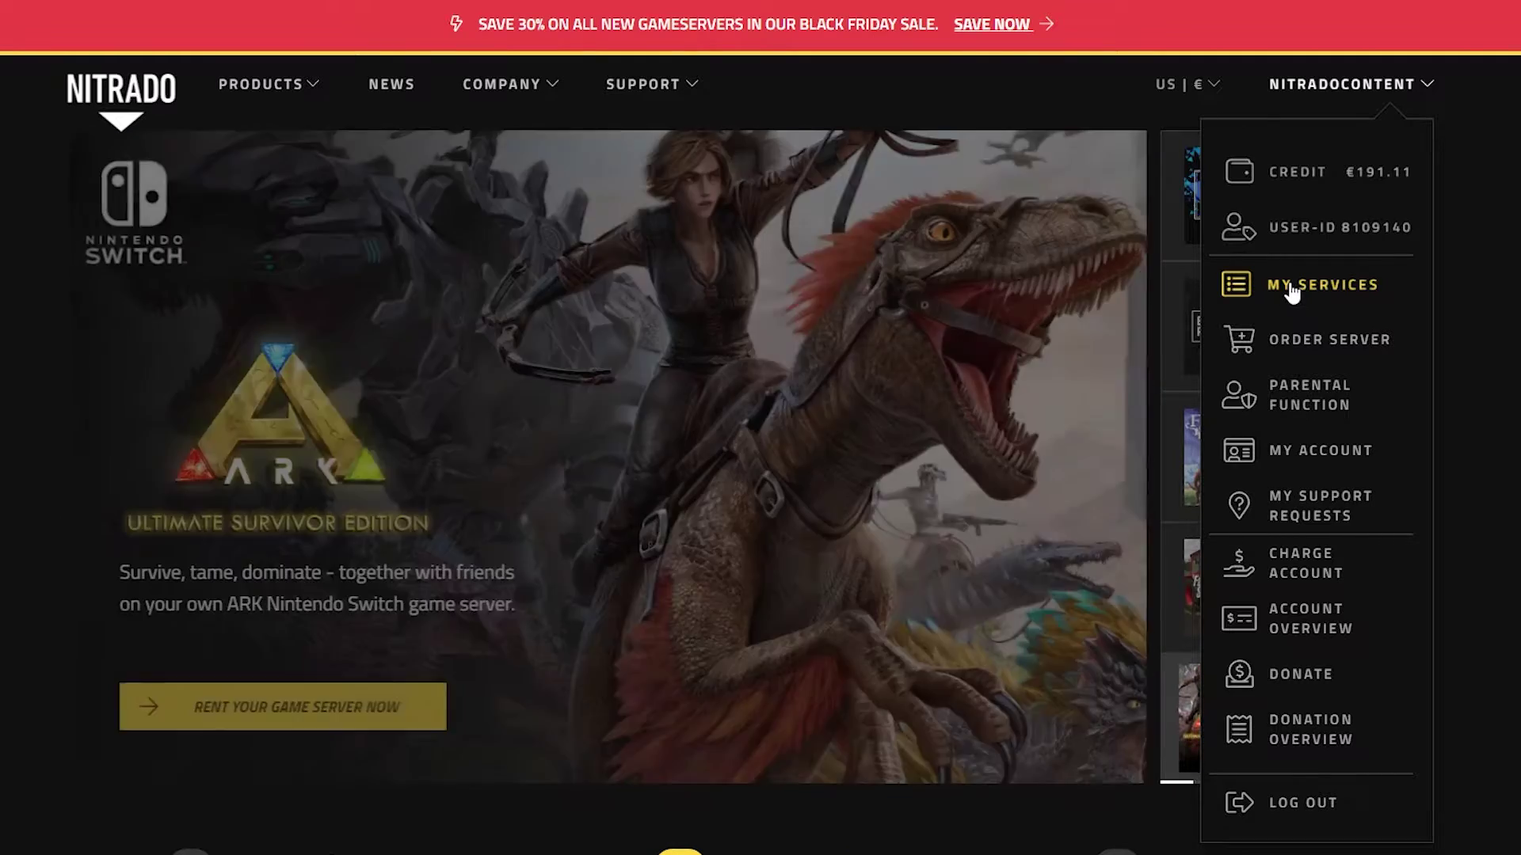
click(1303, 287)
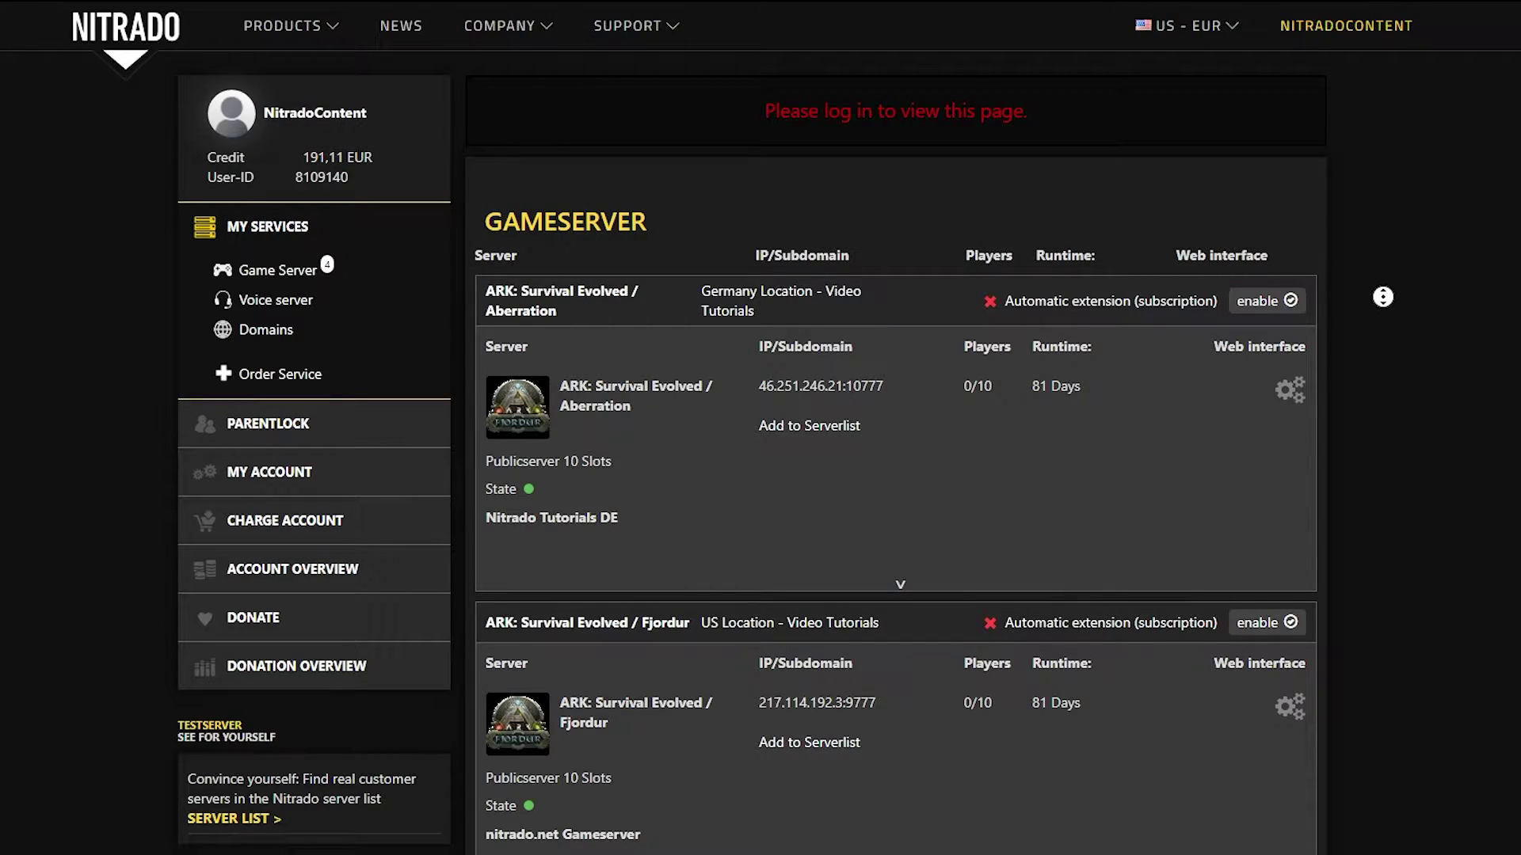
scroll(1383, 297, down, 5)
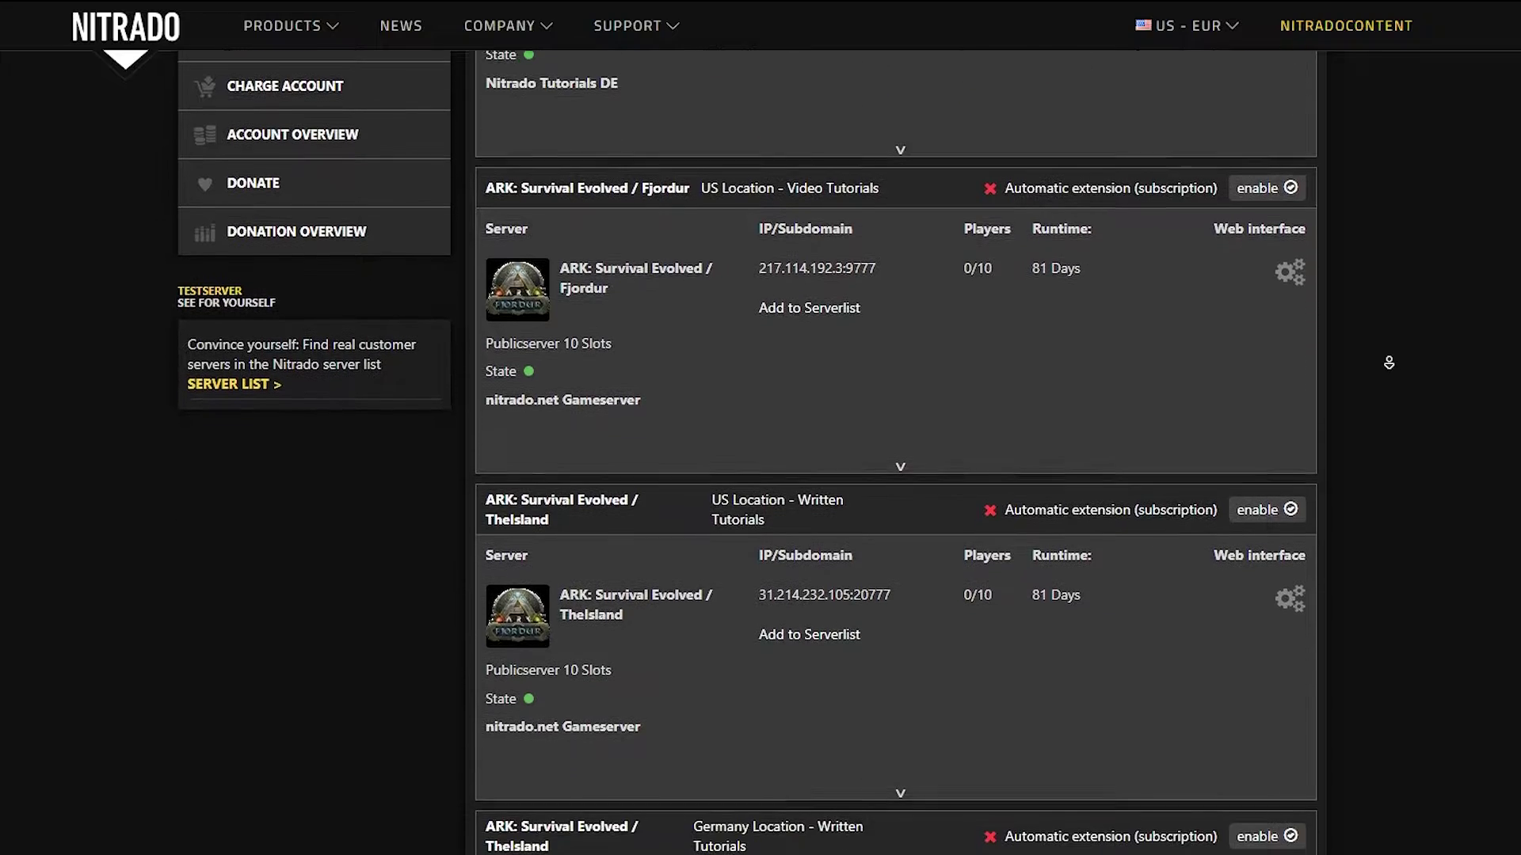
scroll(1388, 363, down, 6)
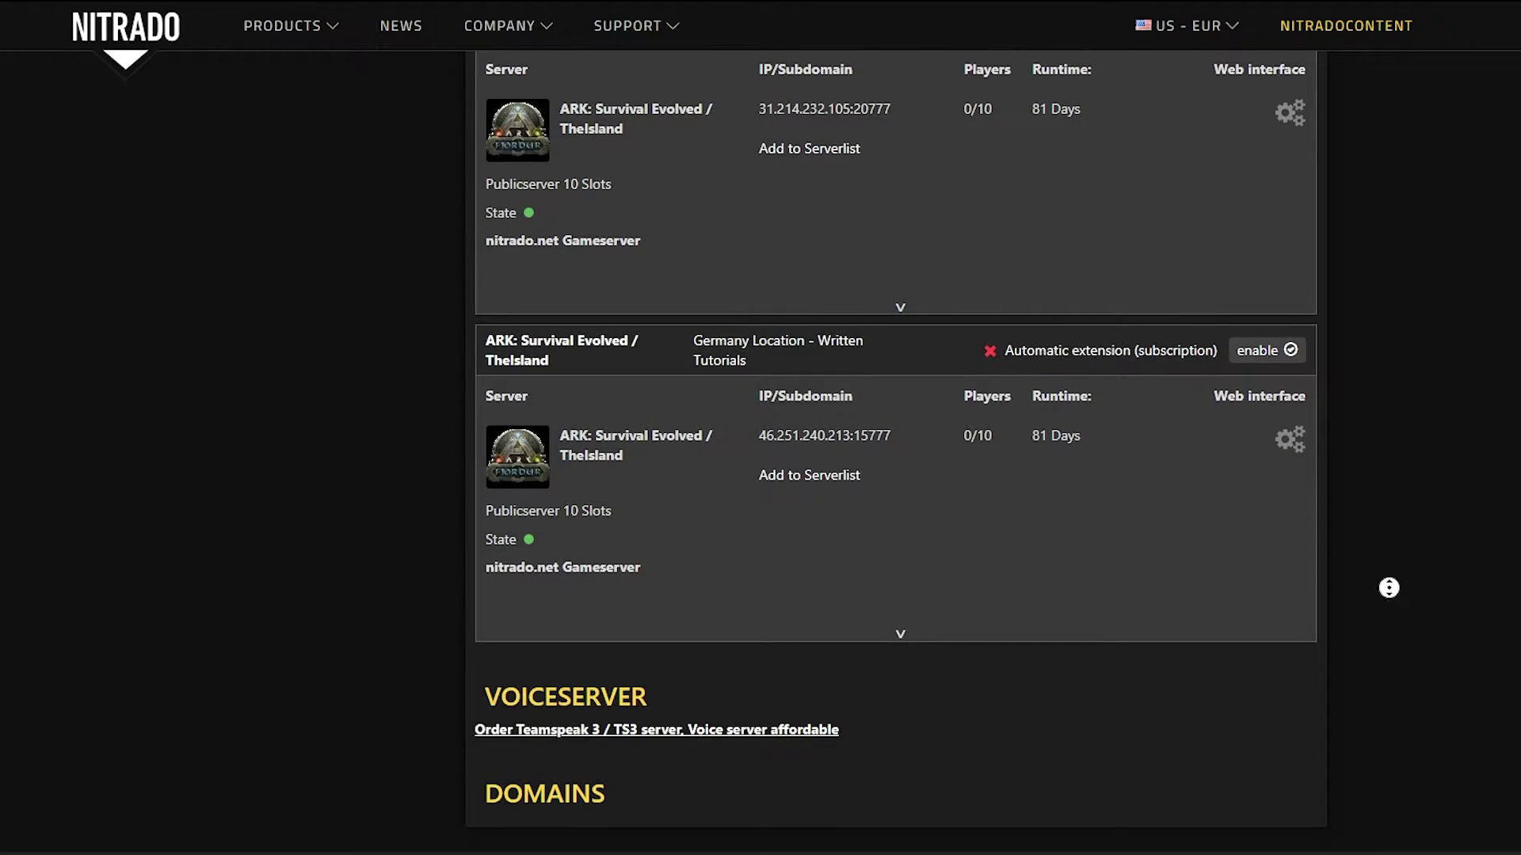
scroll(1389, 587, up, 12)
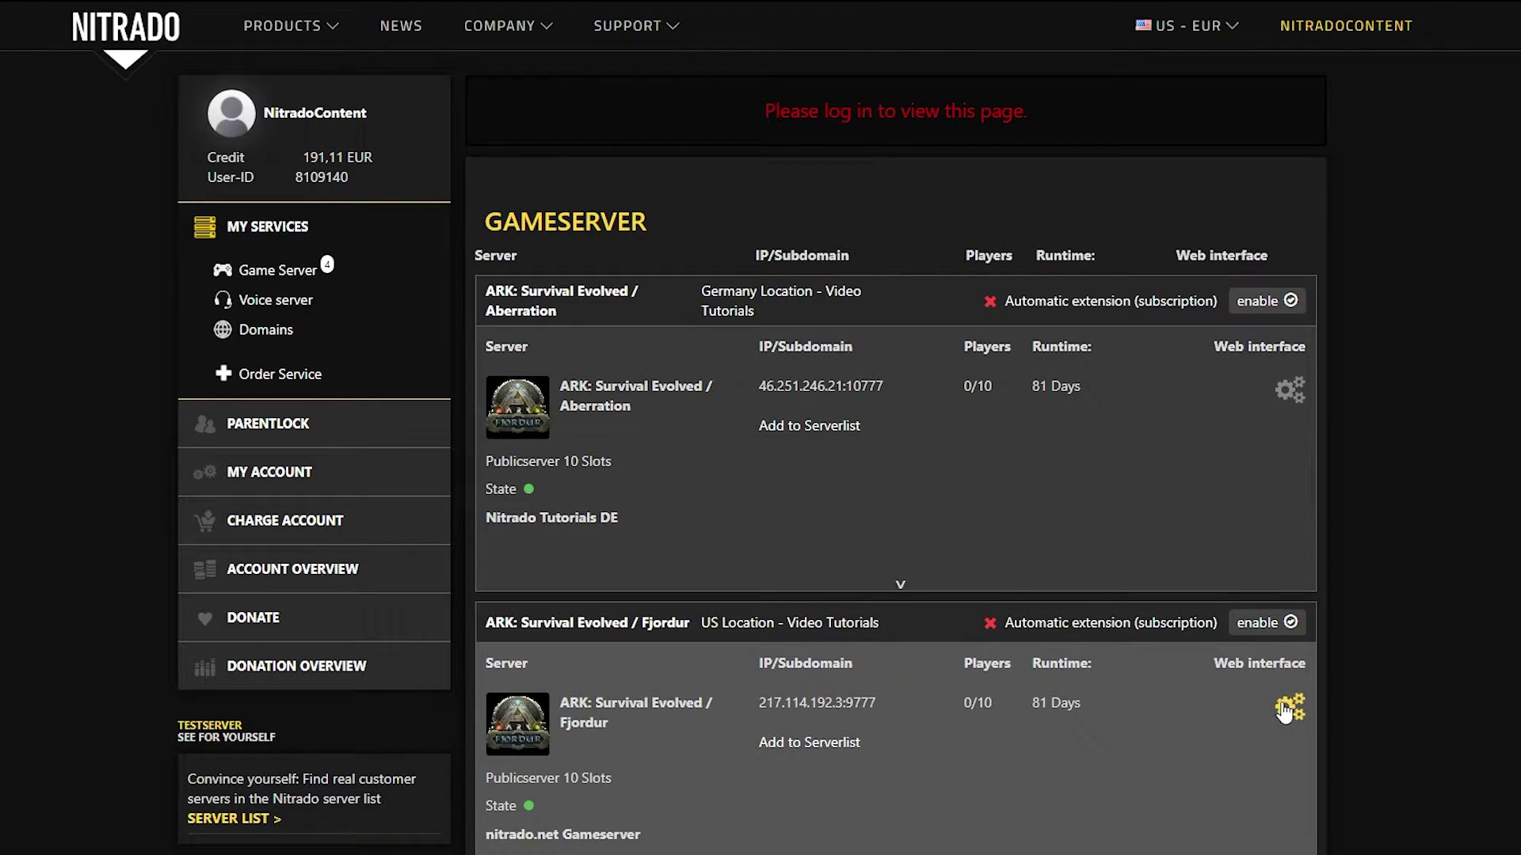
Open the Fjordur server's Dashboard and highlight its heading, server status, players online and map name
click(1289, 707)
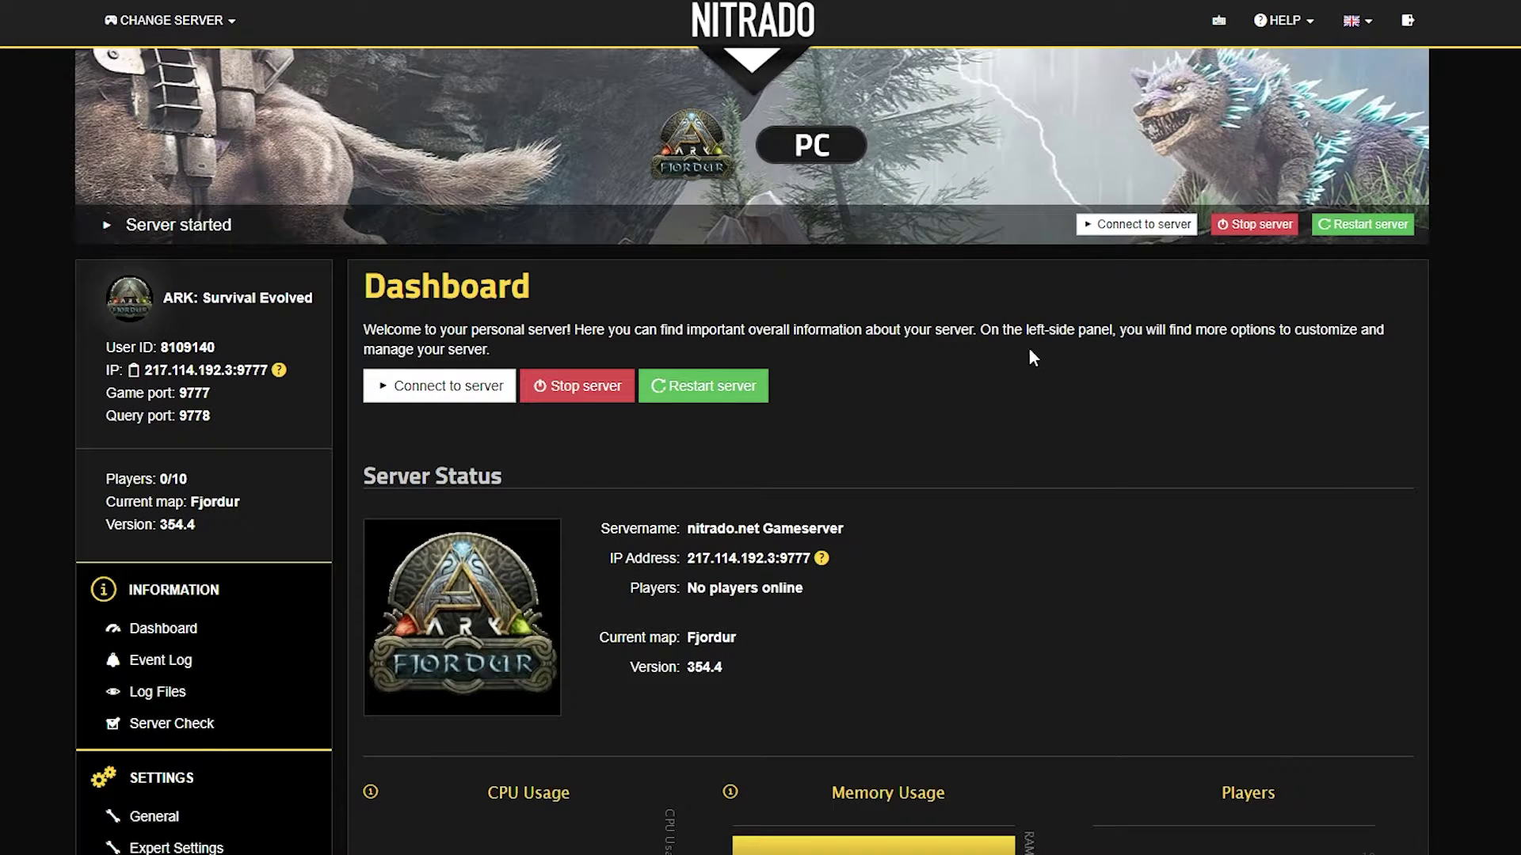
drag(597, 299, 353, 301)
click(789, 302)
drag(754, 685, 595, 537)
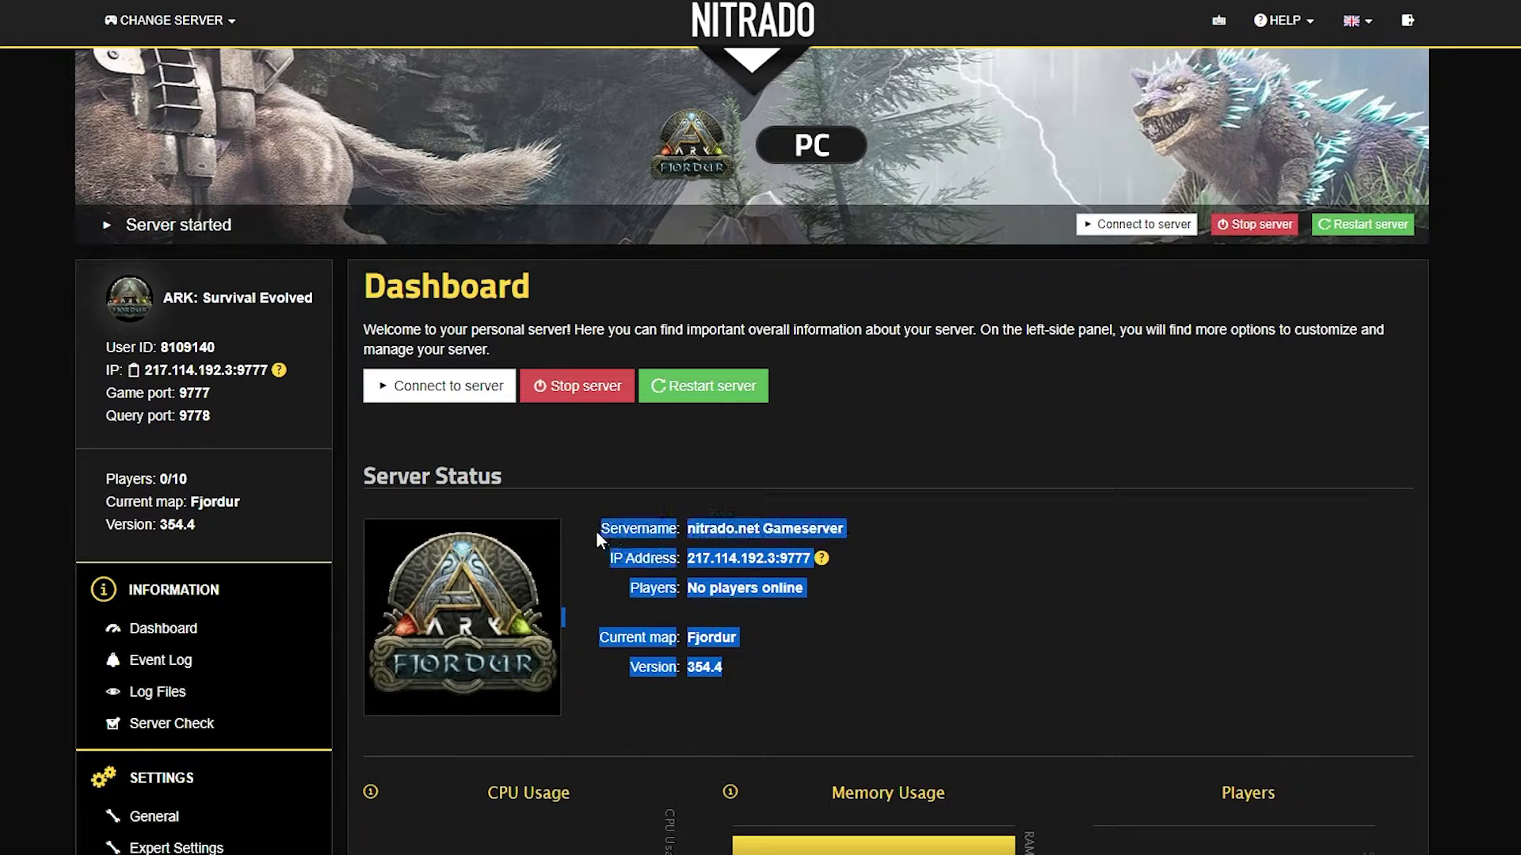
click(884, 658)
drag(824, 600, 684, 602)
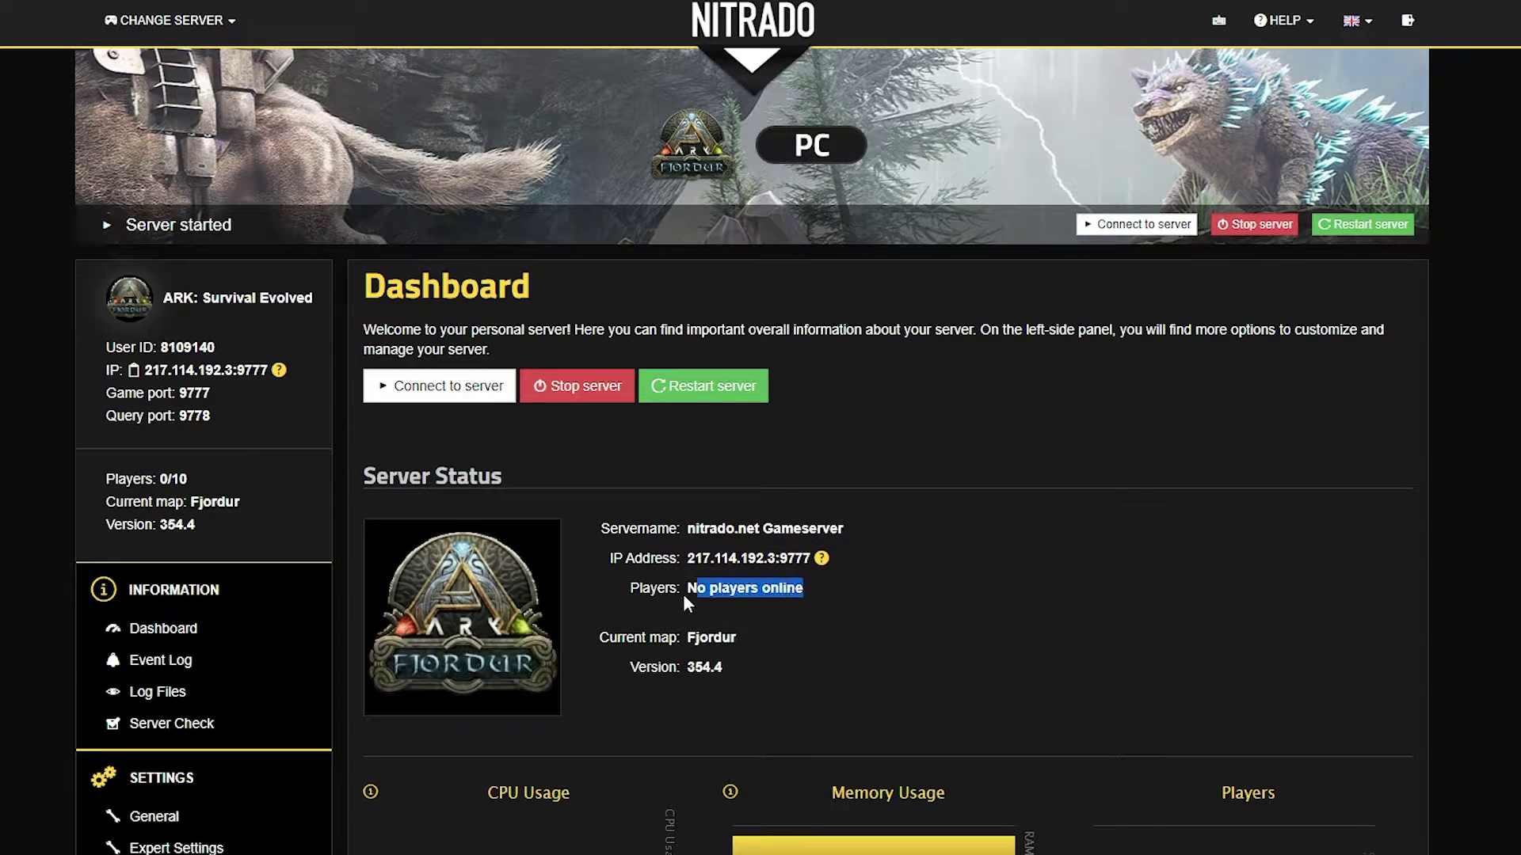
click(888, 594)
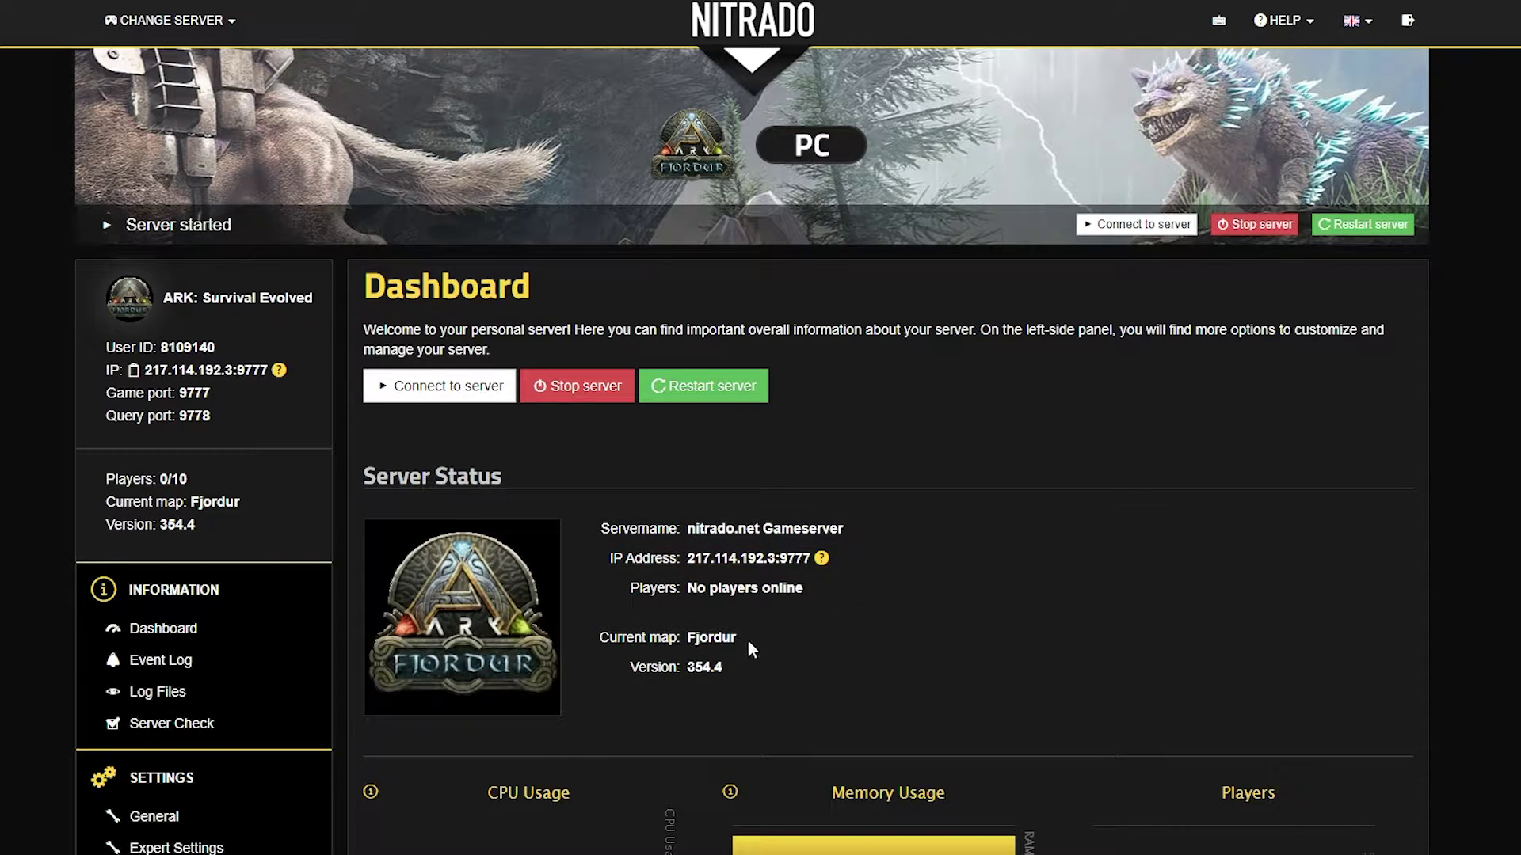
drag(748, 639, 682, 643)
click(963, 625)
Scroll past the usage charts and highlight the Ports and credentials sections
scroll(1482, 558, down, 5)
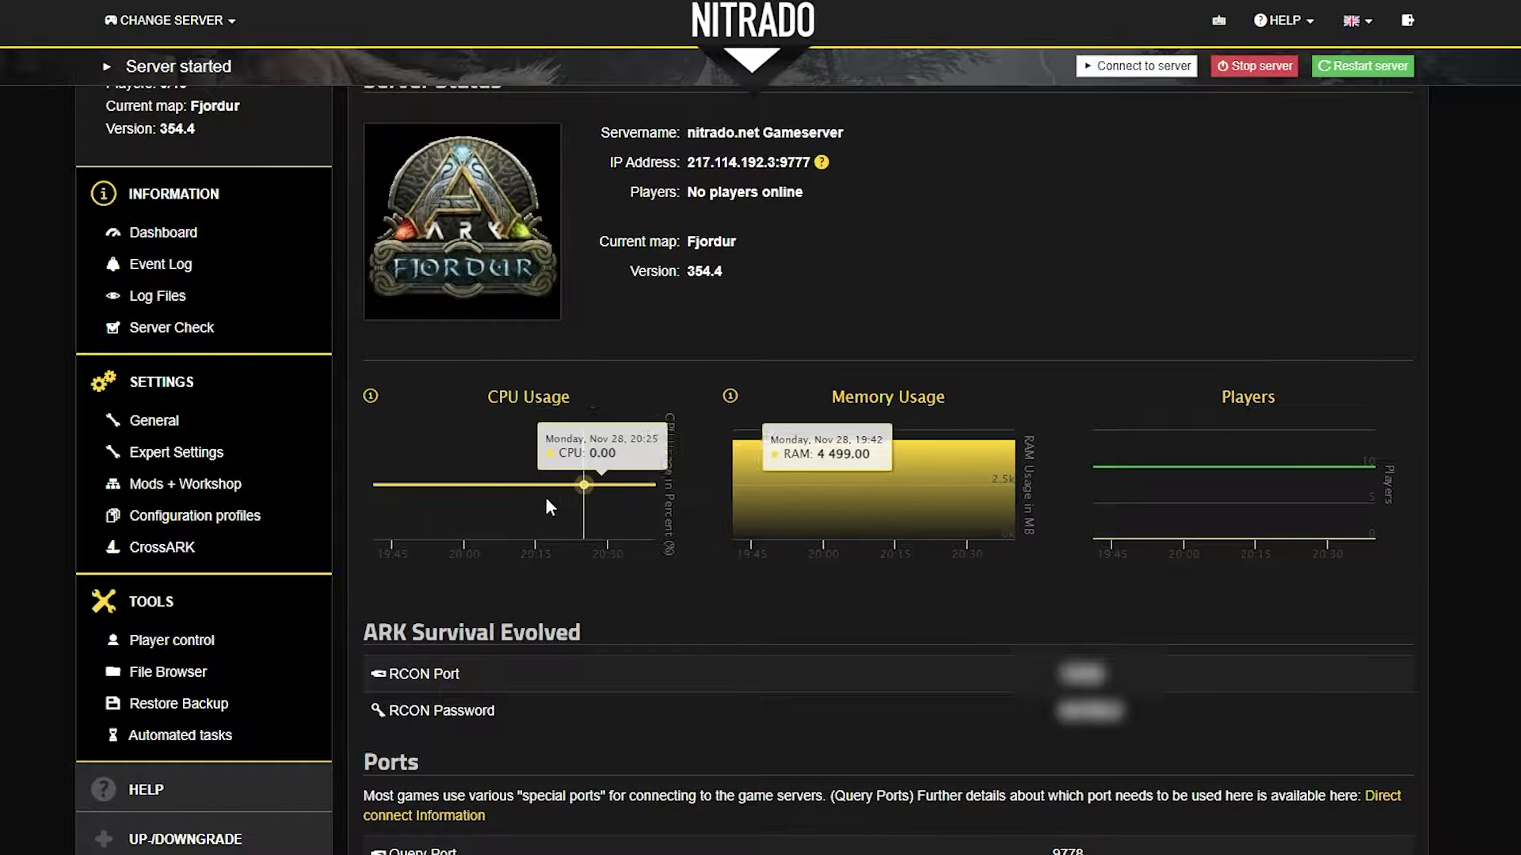
mouse_move(500, 499)
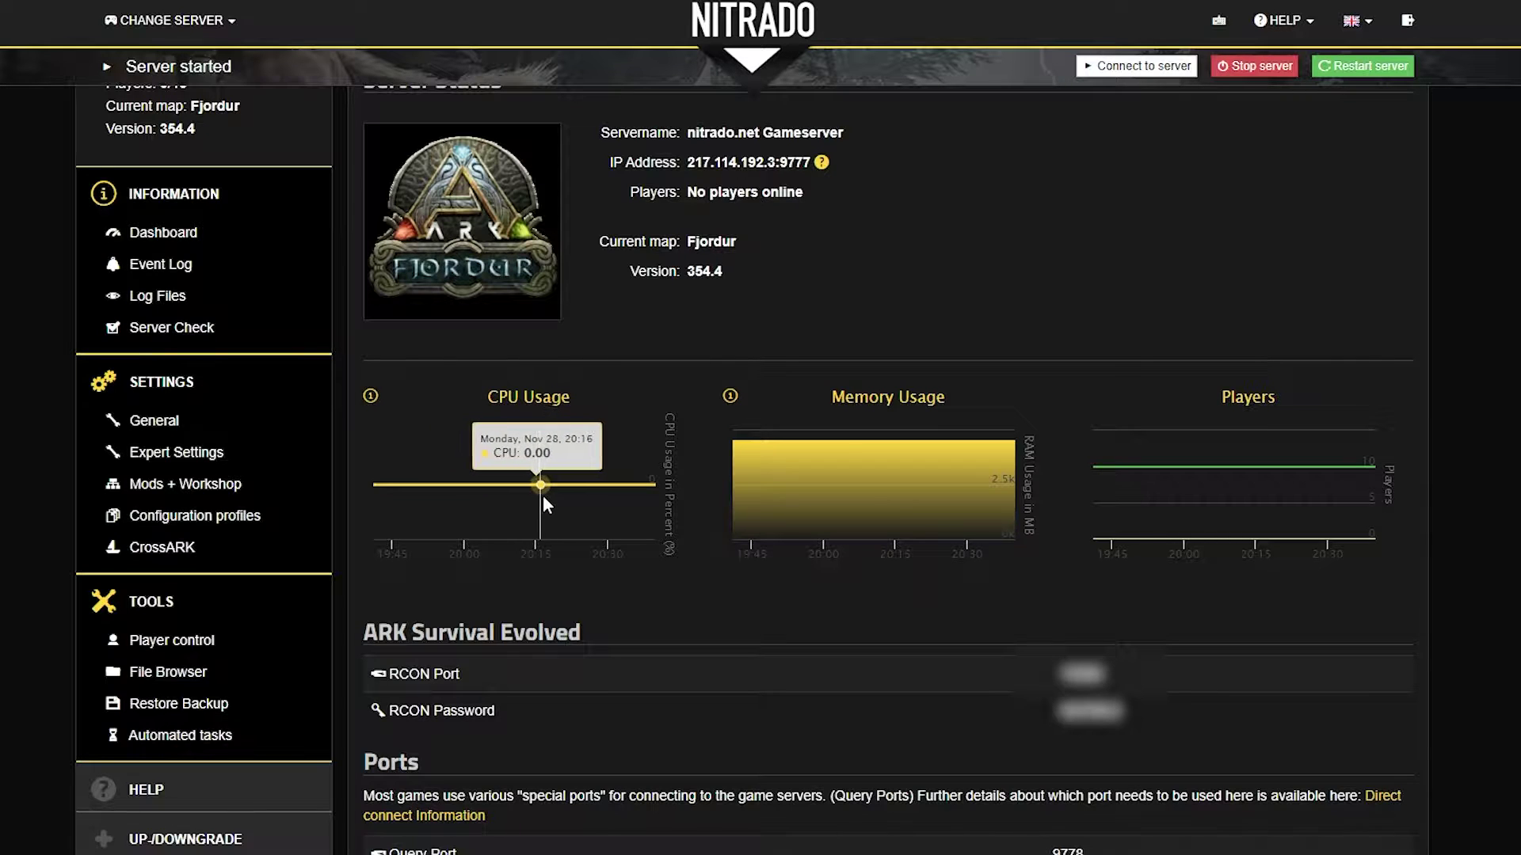
scroll(554, 498, down, 4)
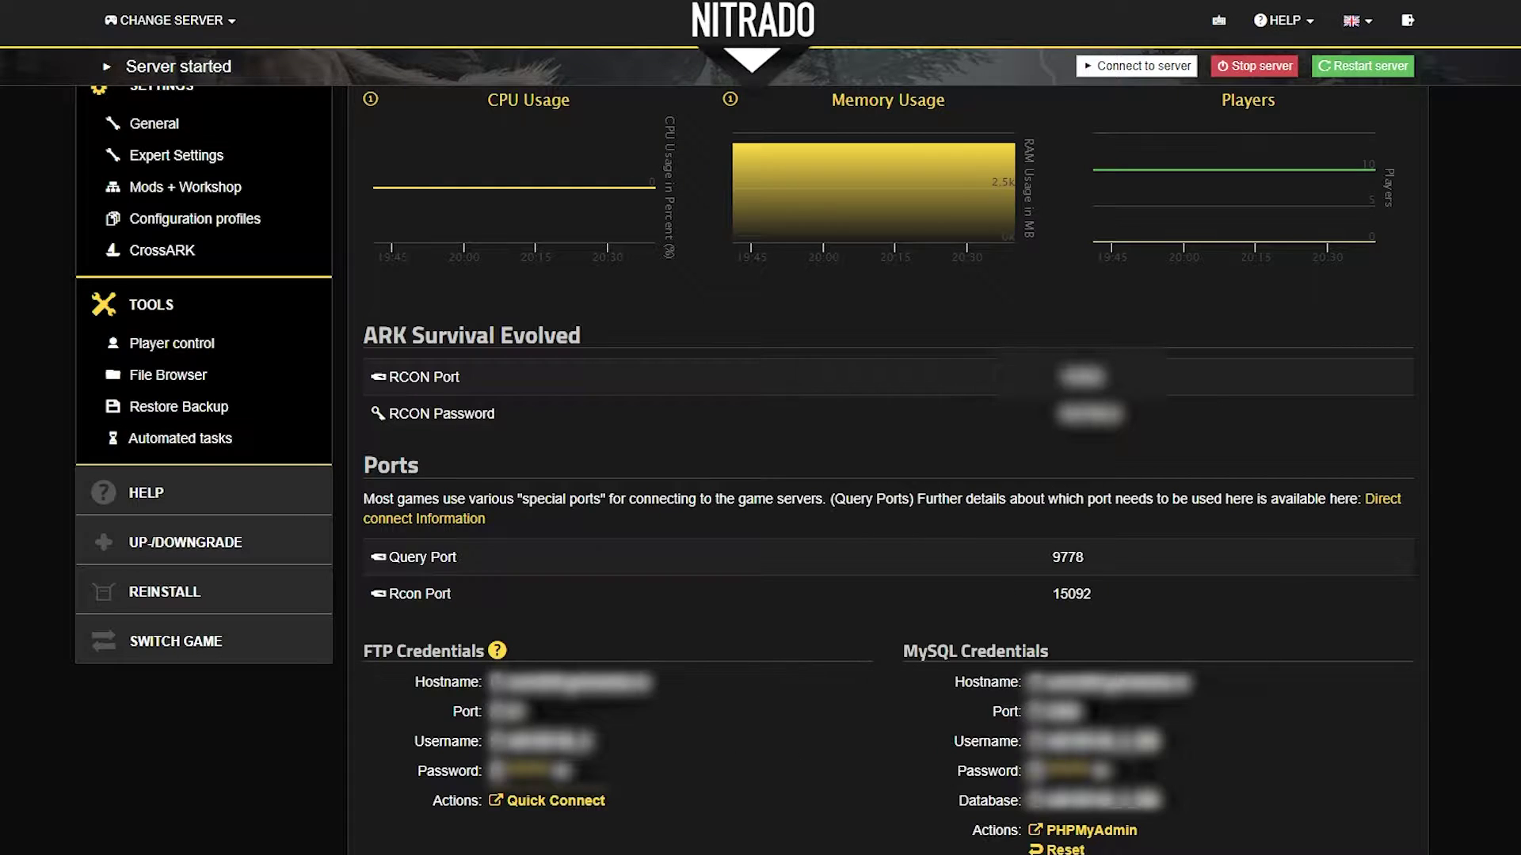
drag(1104, 830, 367, 474)
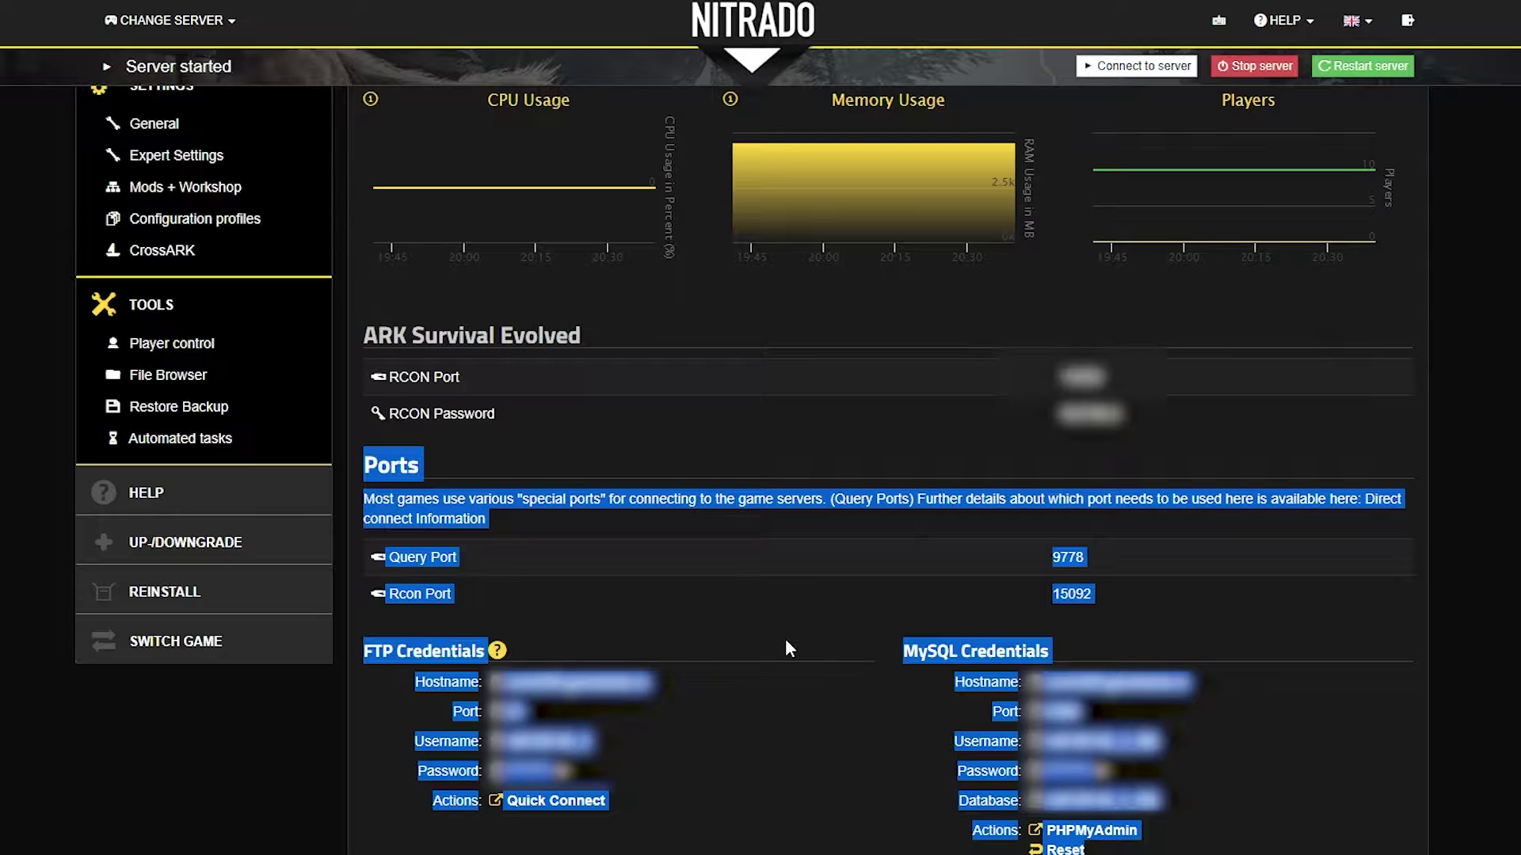
click(742, 743)
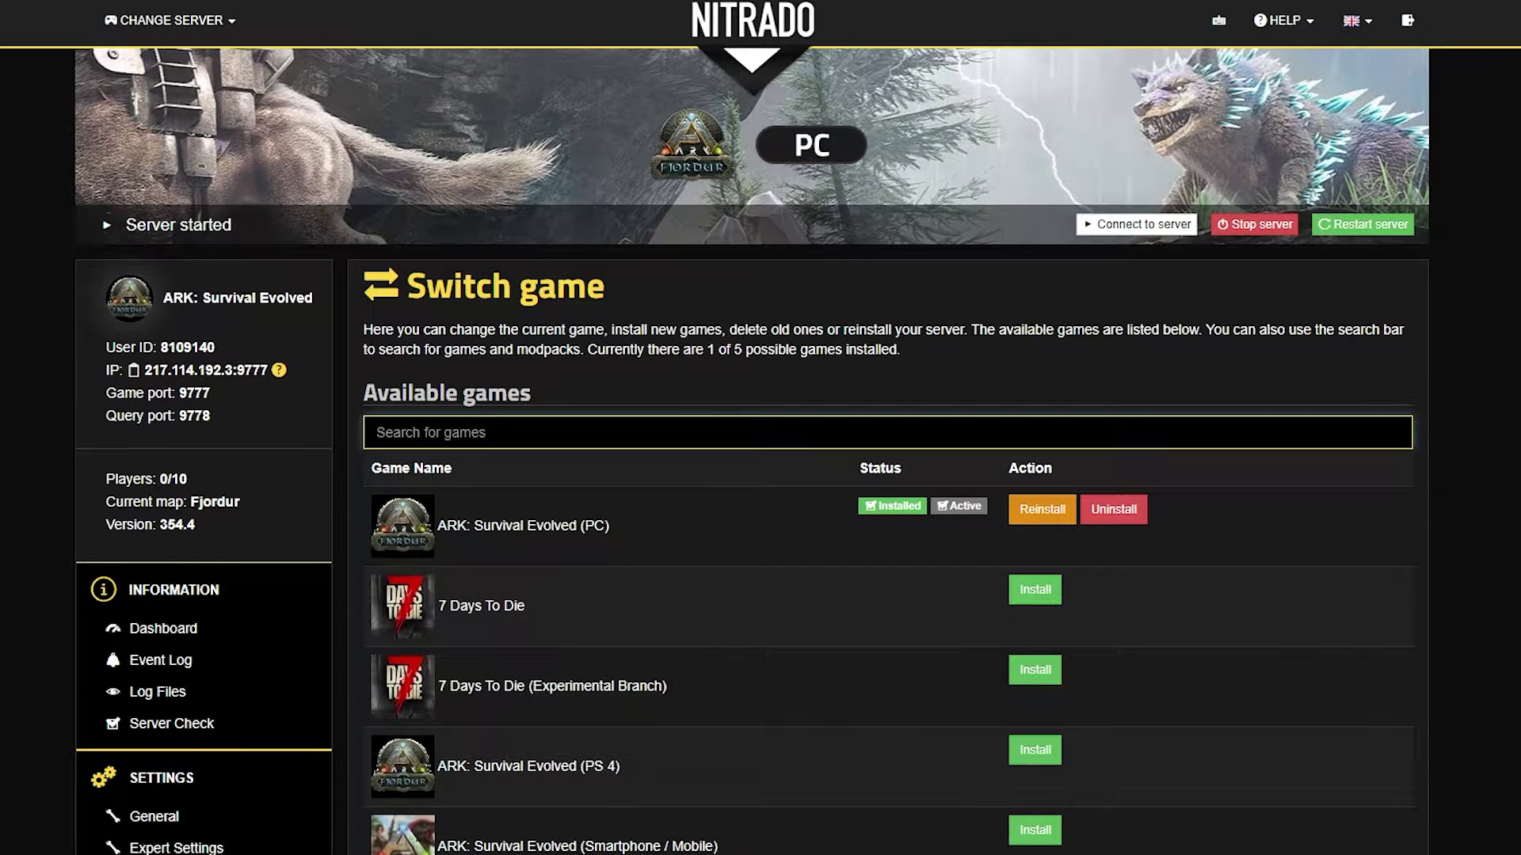
scroll(887, 475, down, 20)
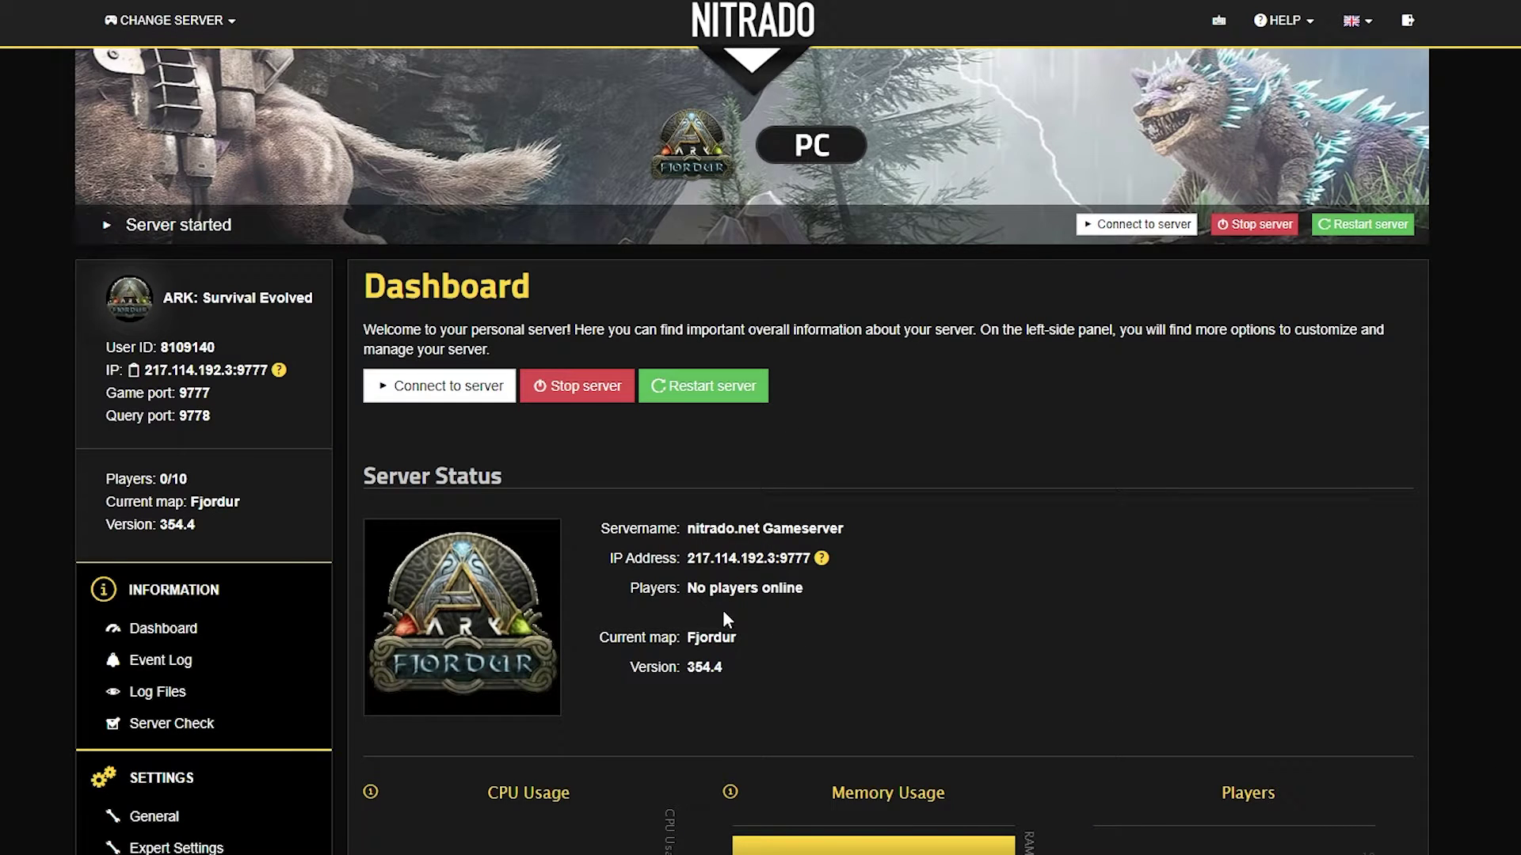
scroll(725, 619, down, 3)
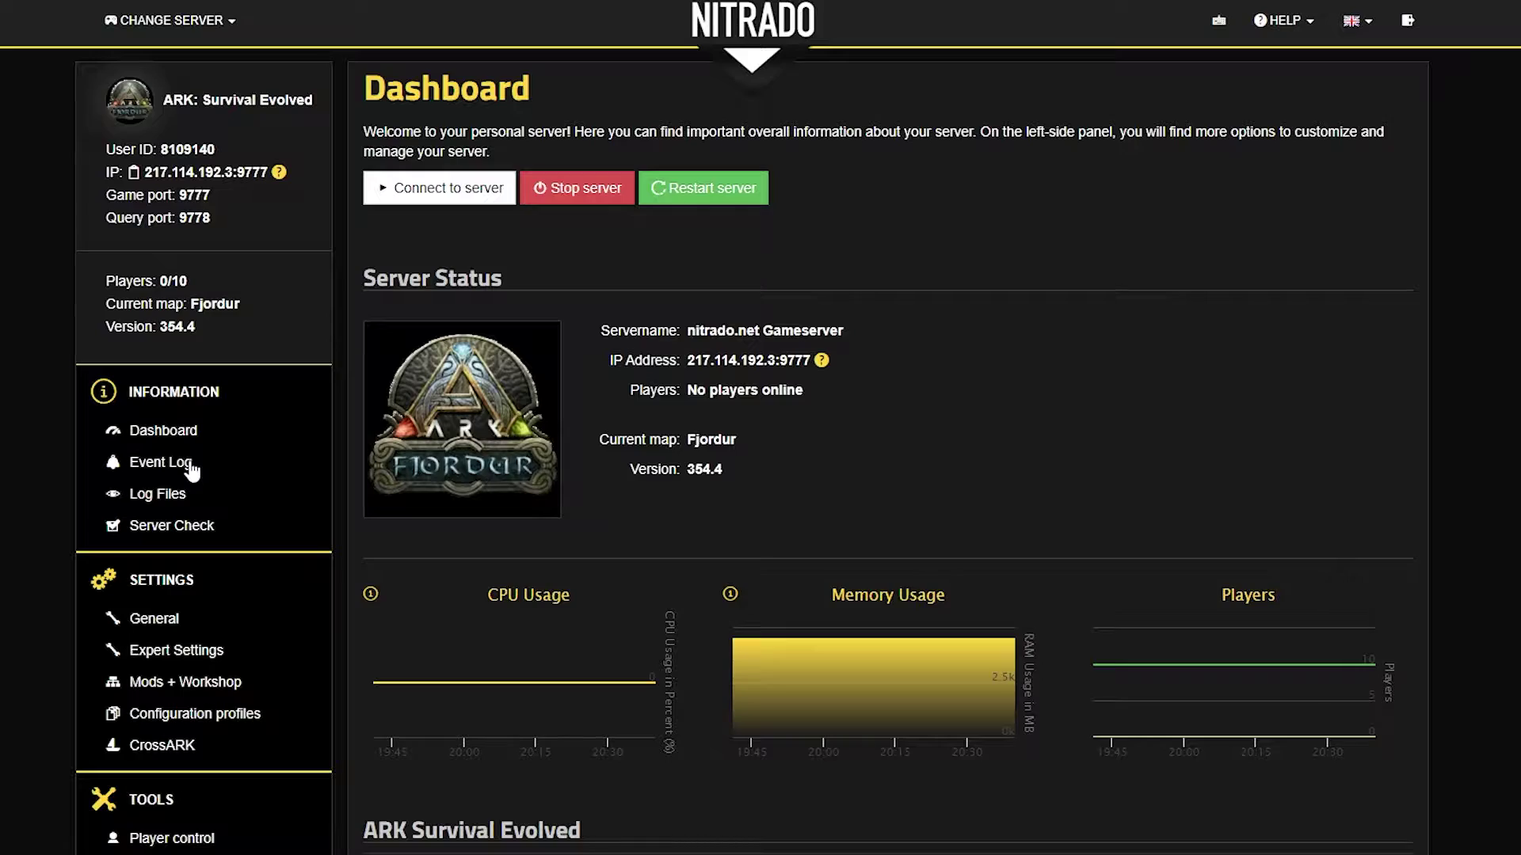
Look through the server's Event Log, then switch to the Log Files page
click(162, 463)
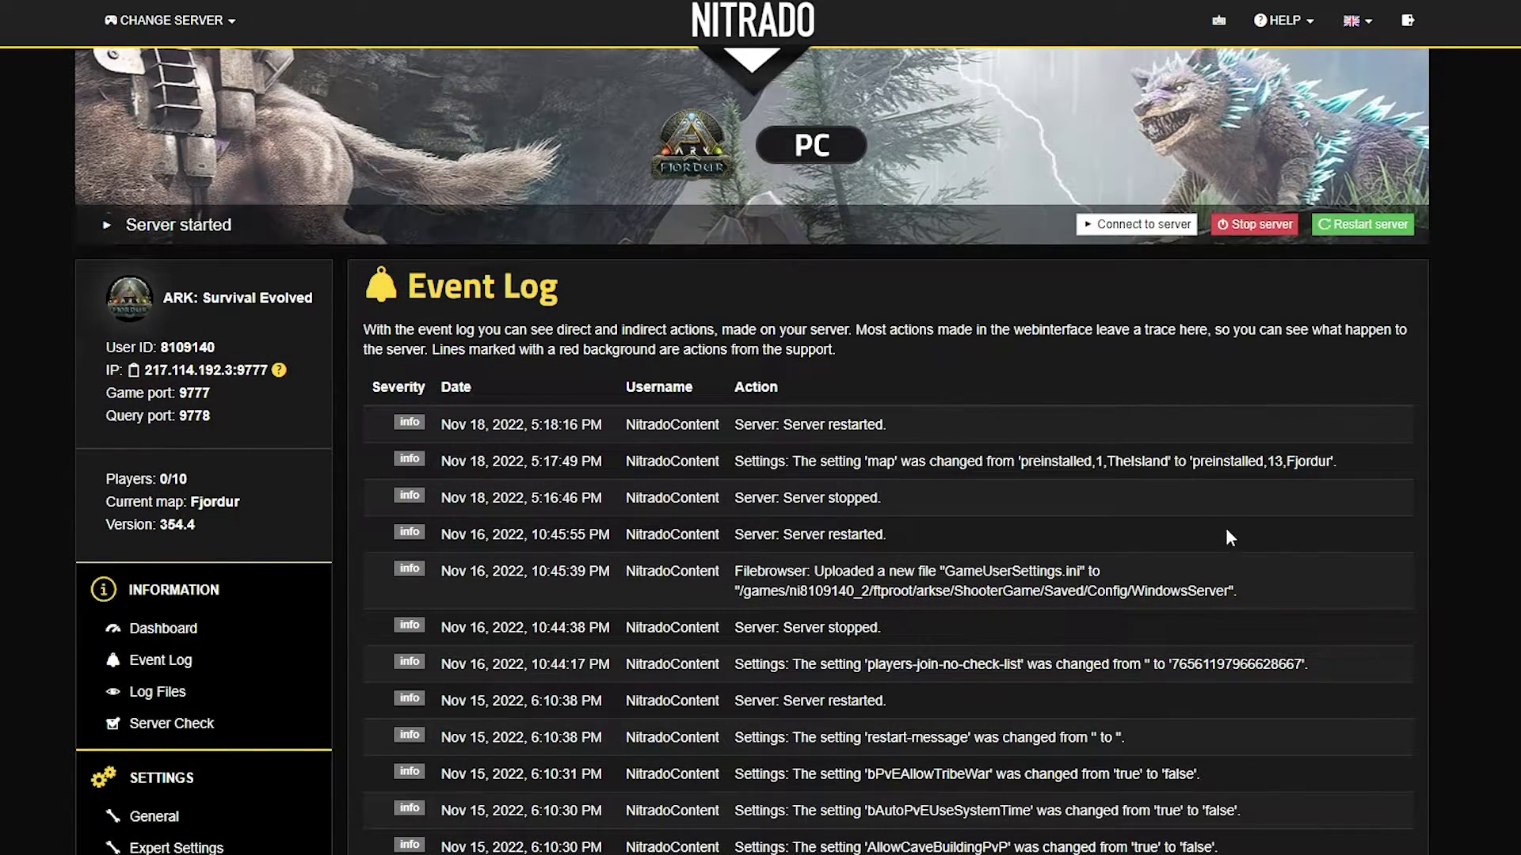
scroll(1230, 543, down, 15)
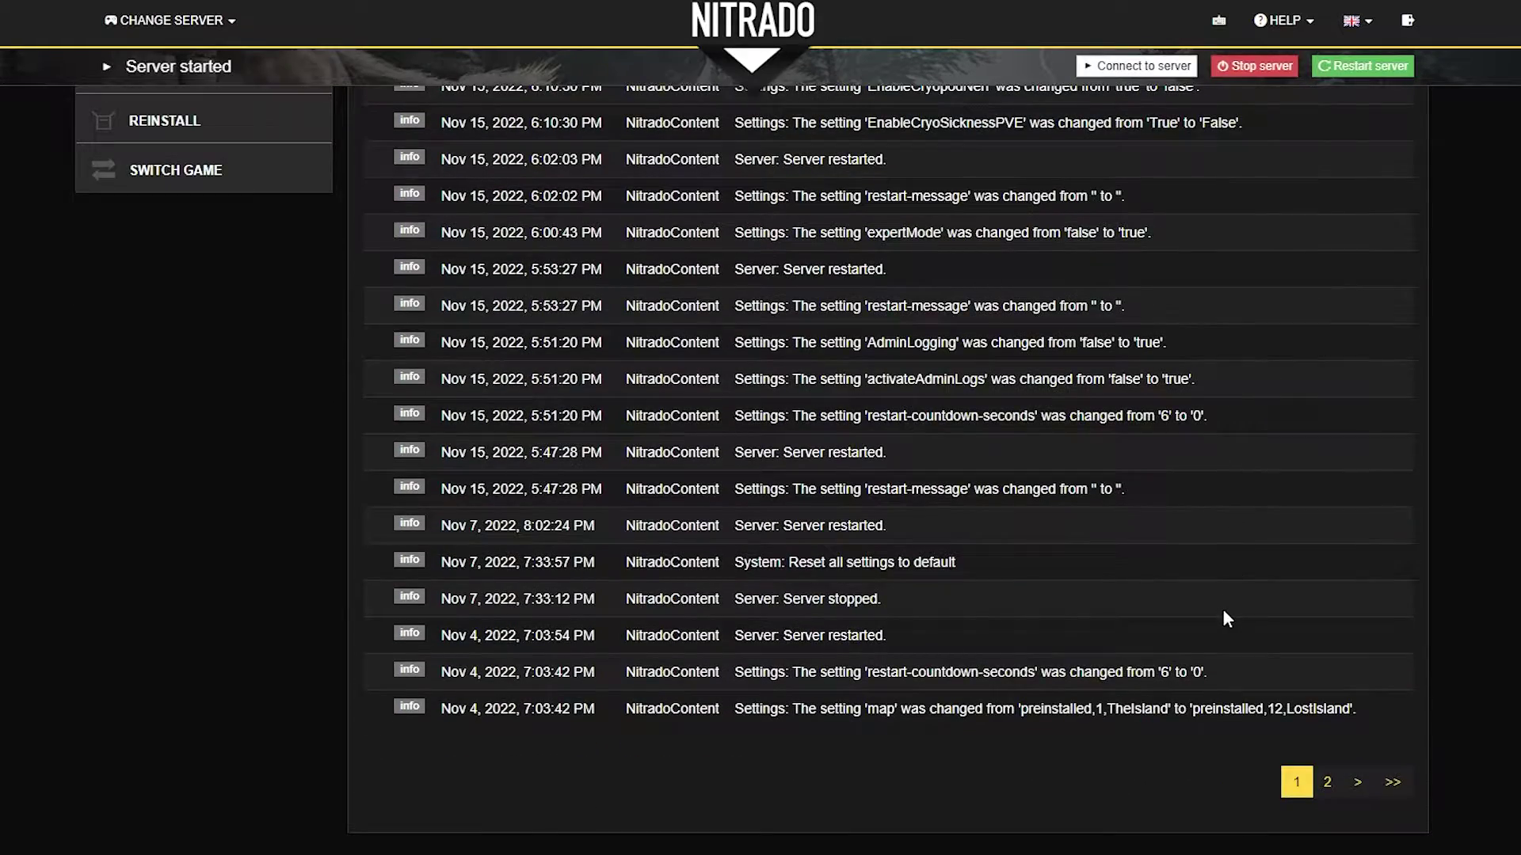
scroll(1225, 611, up, 15)
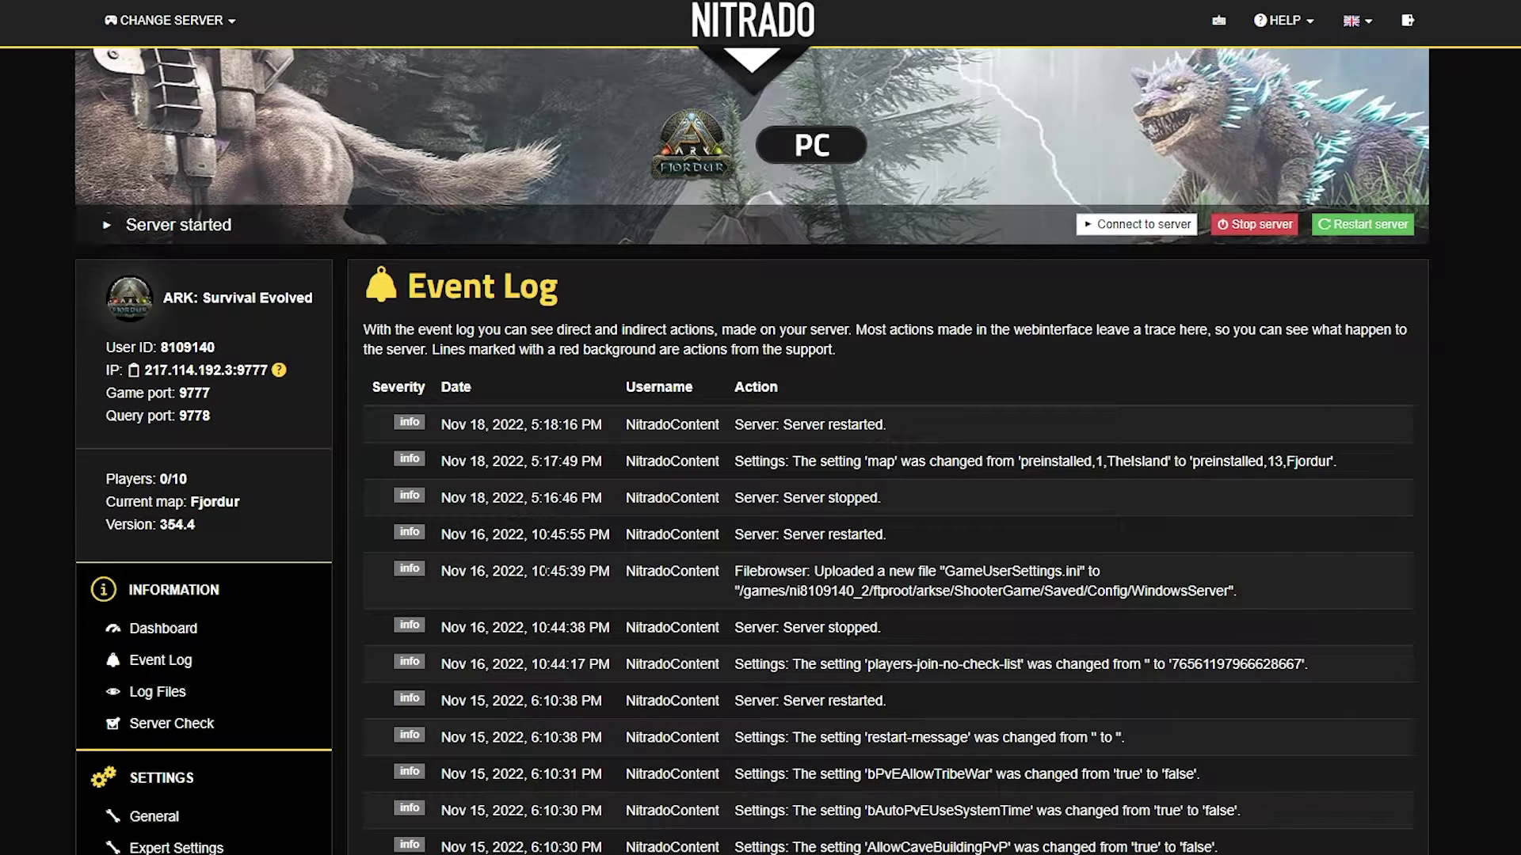
click(154, 691)
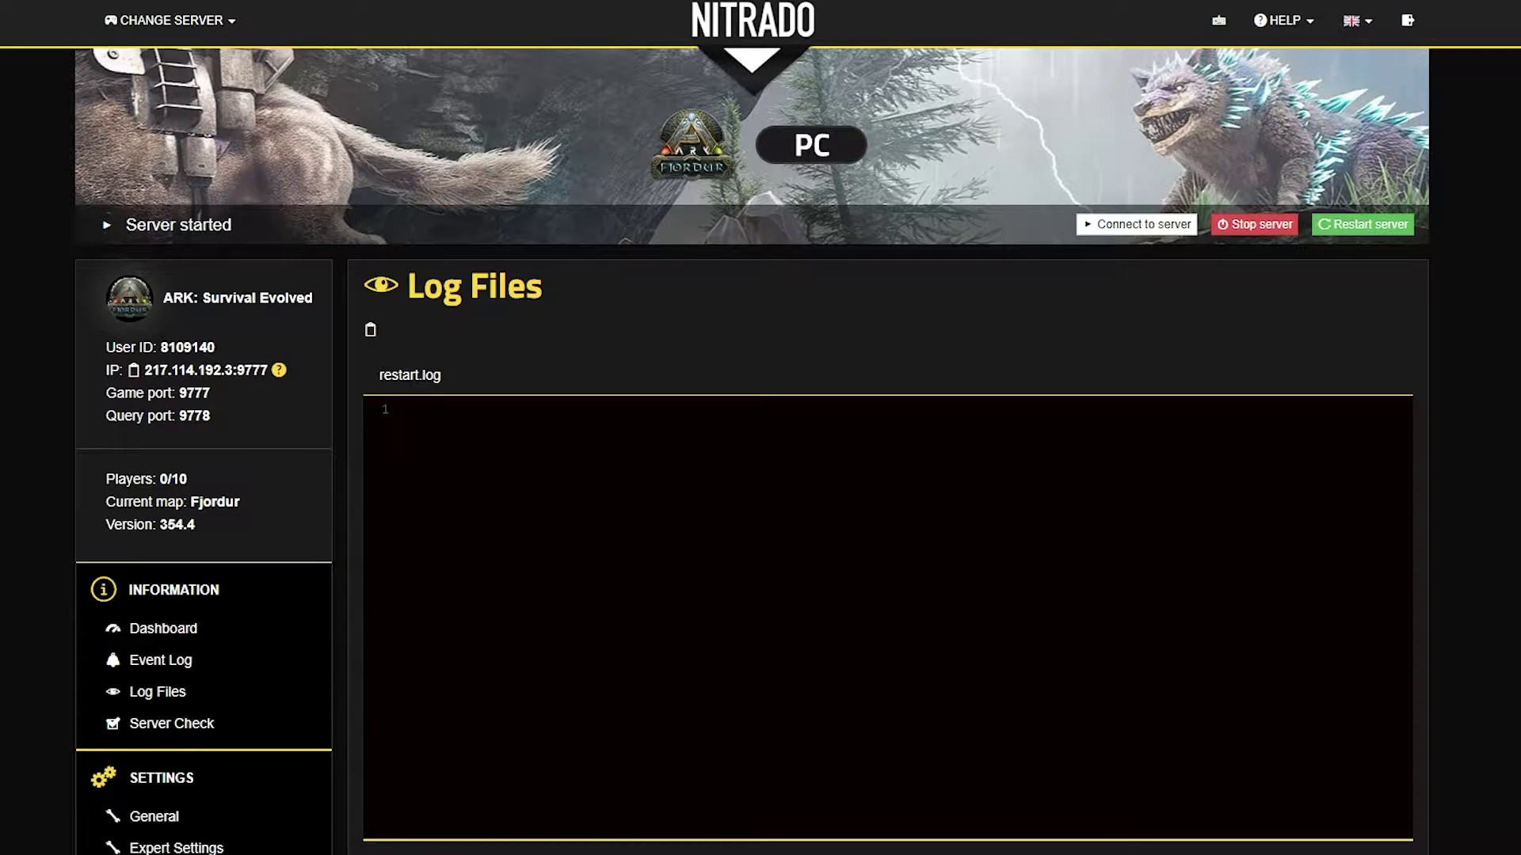
Show restart.log and scroll to its last restart entries from 28 Nov 2022
scroll(816, 525, down, 2)
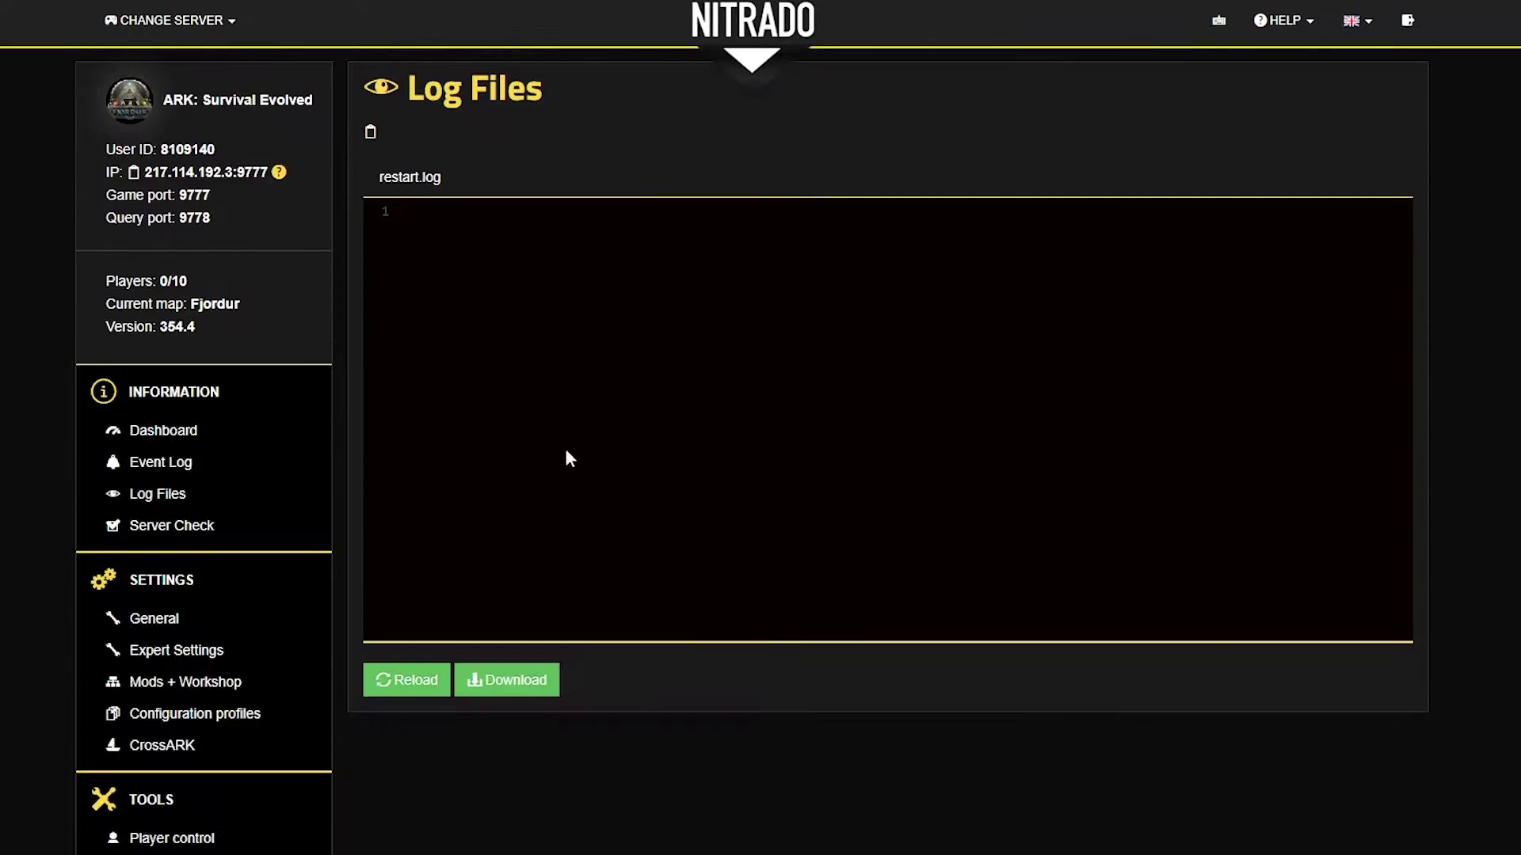
click(450, 287)
click(438, 196)
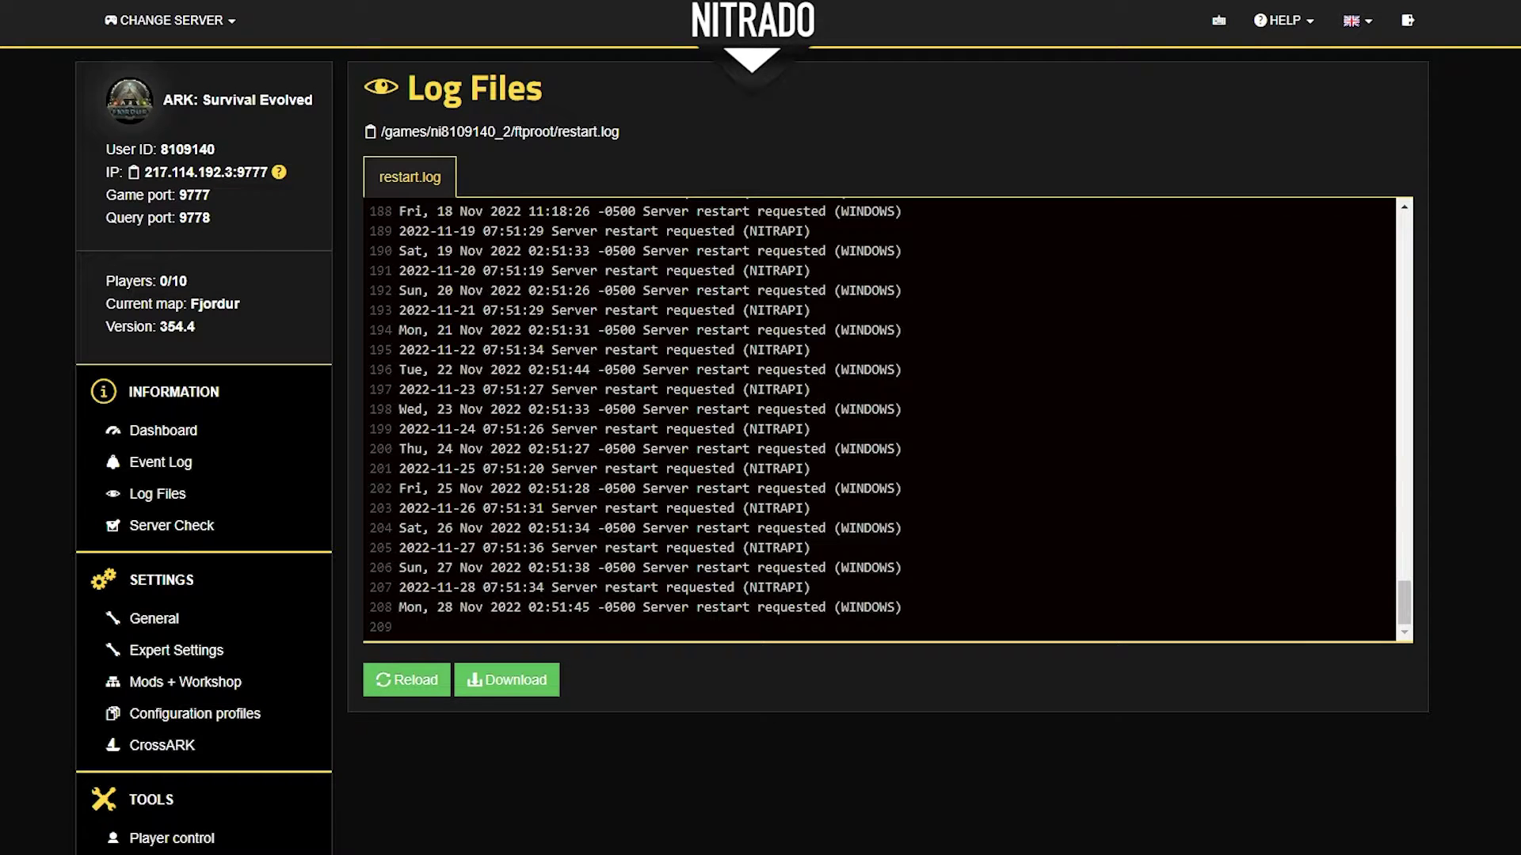
drag(1405, 622, 1375, 740)
scroll(880, 420, down, 1)
scroll(825, 602, down, 2)
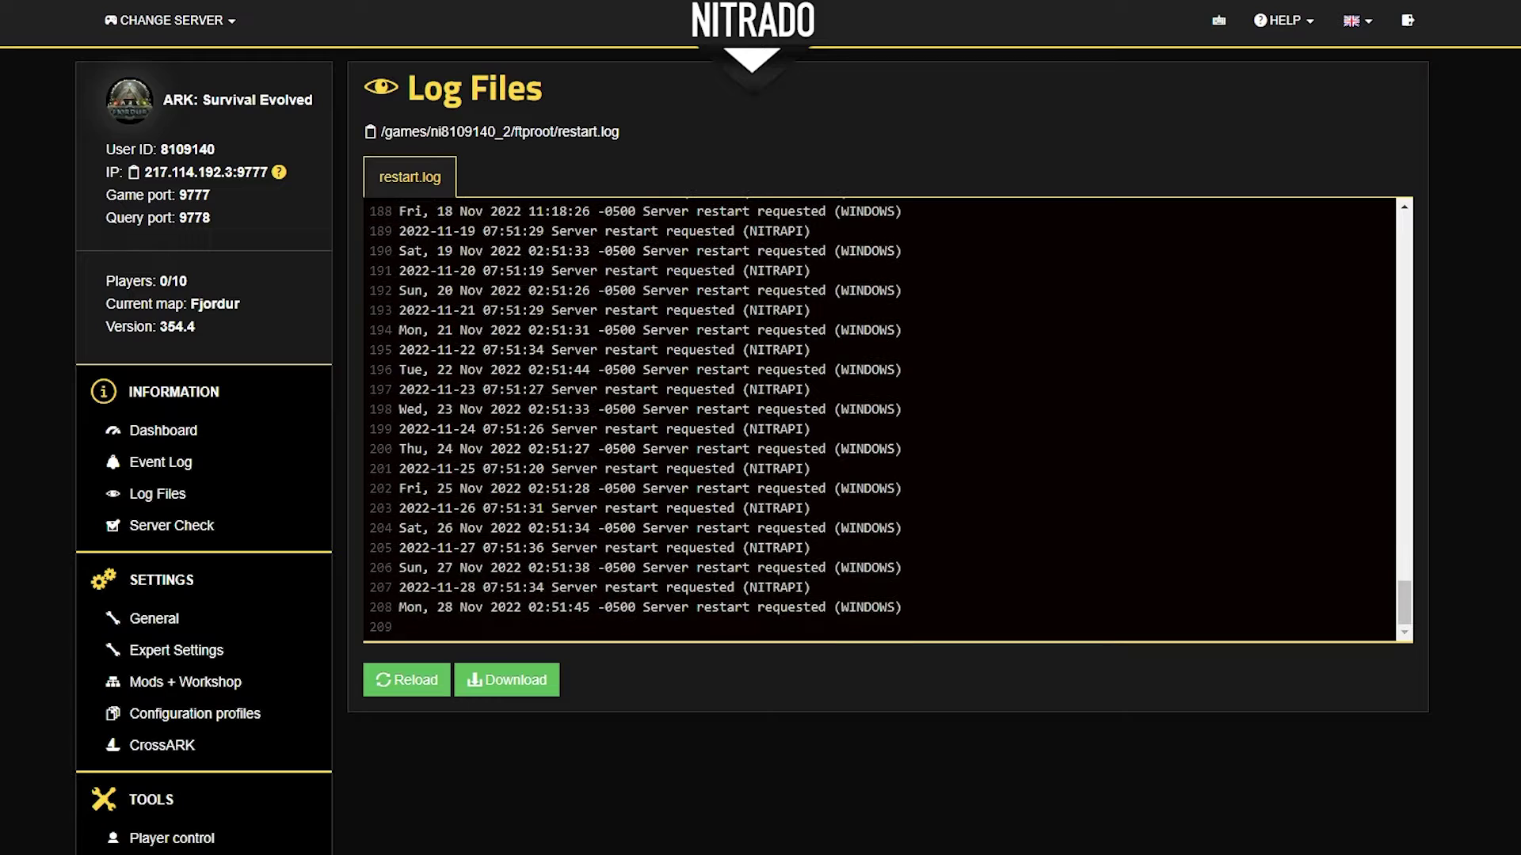
Open Server Check, highlight its description of checking configs, settings and logs, and scroll down
click(172, 527)
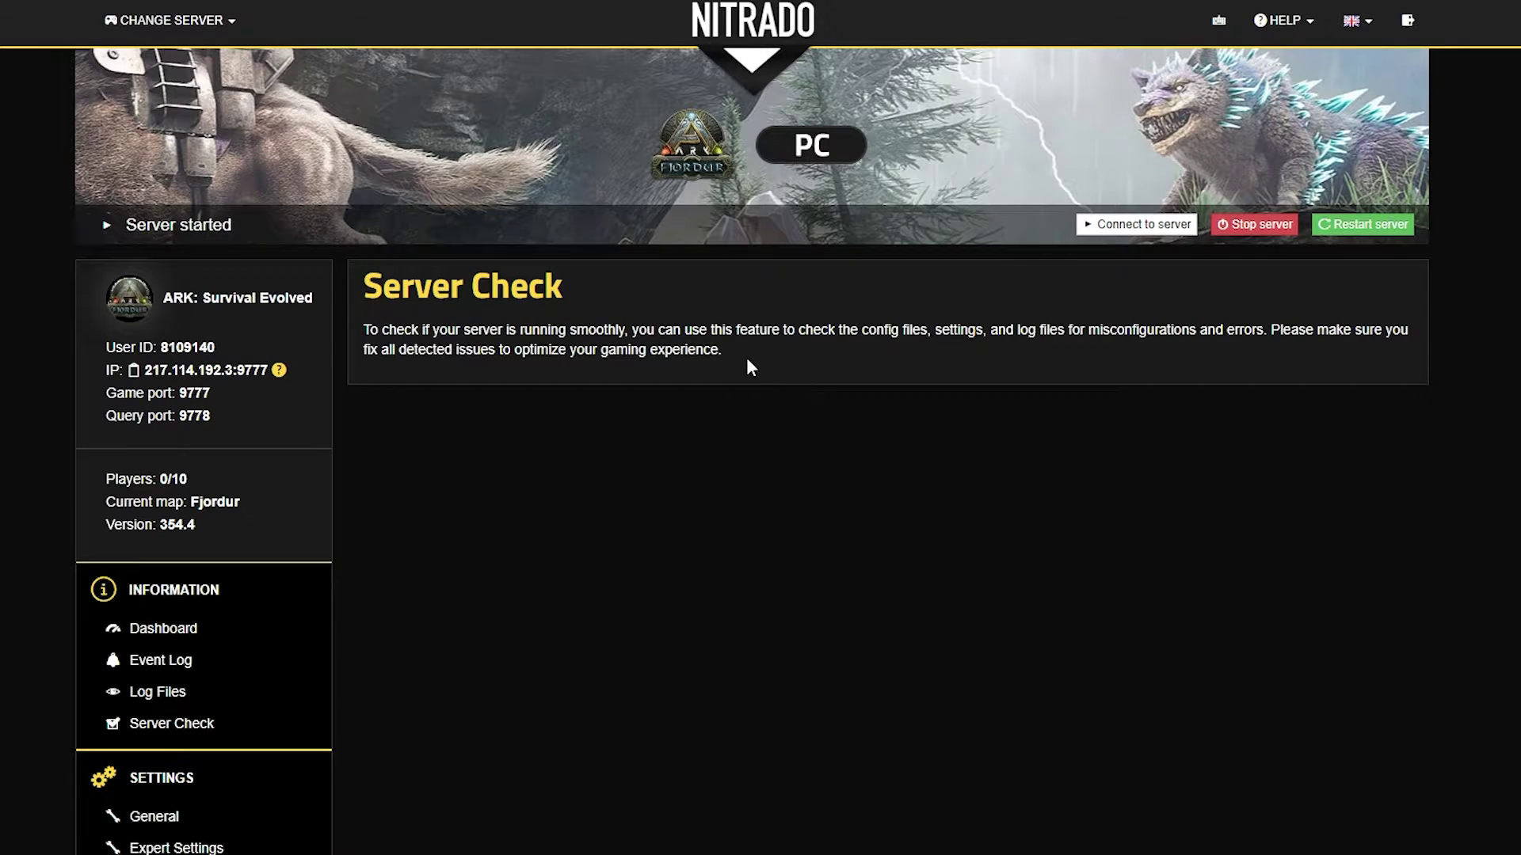
drag(737, 355, 369, 331)
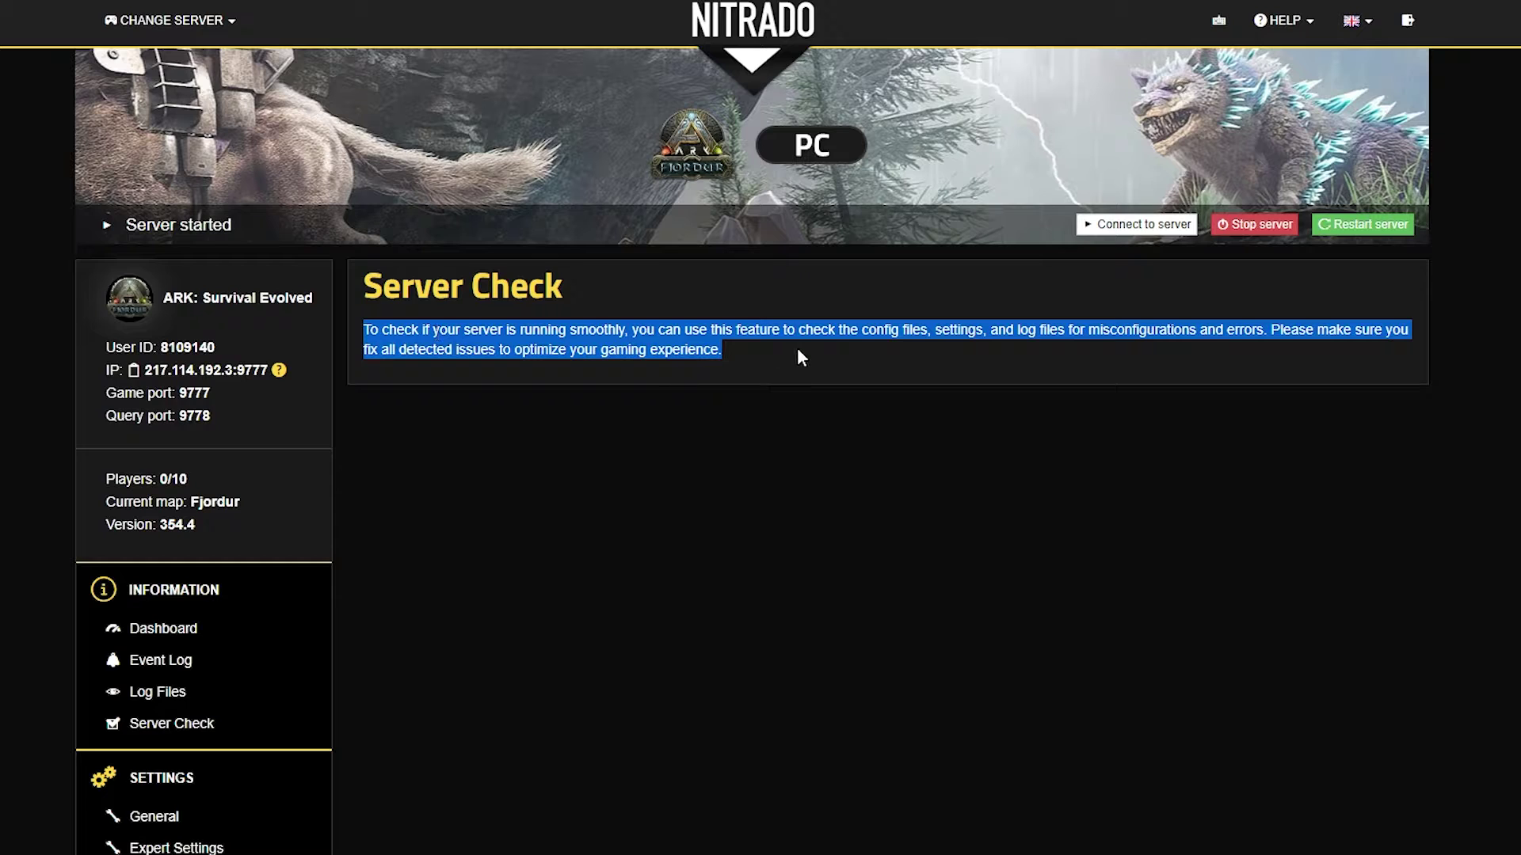
click(835, 378)
scroll(835, 381, down, 6)
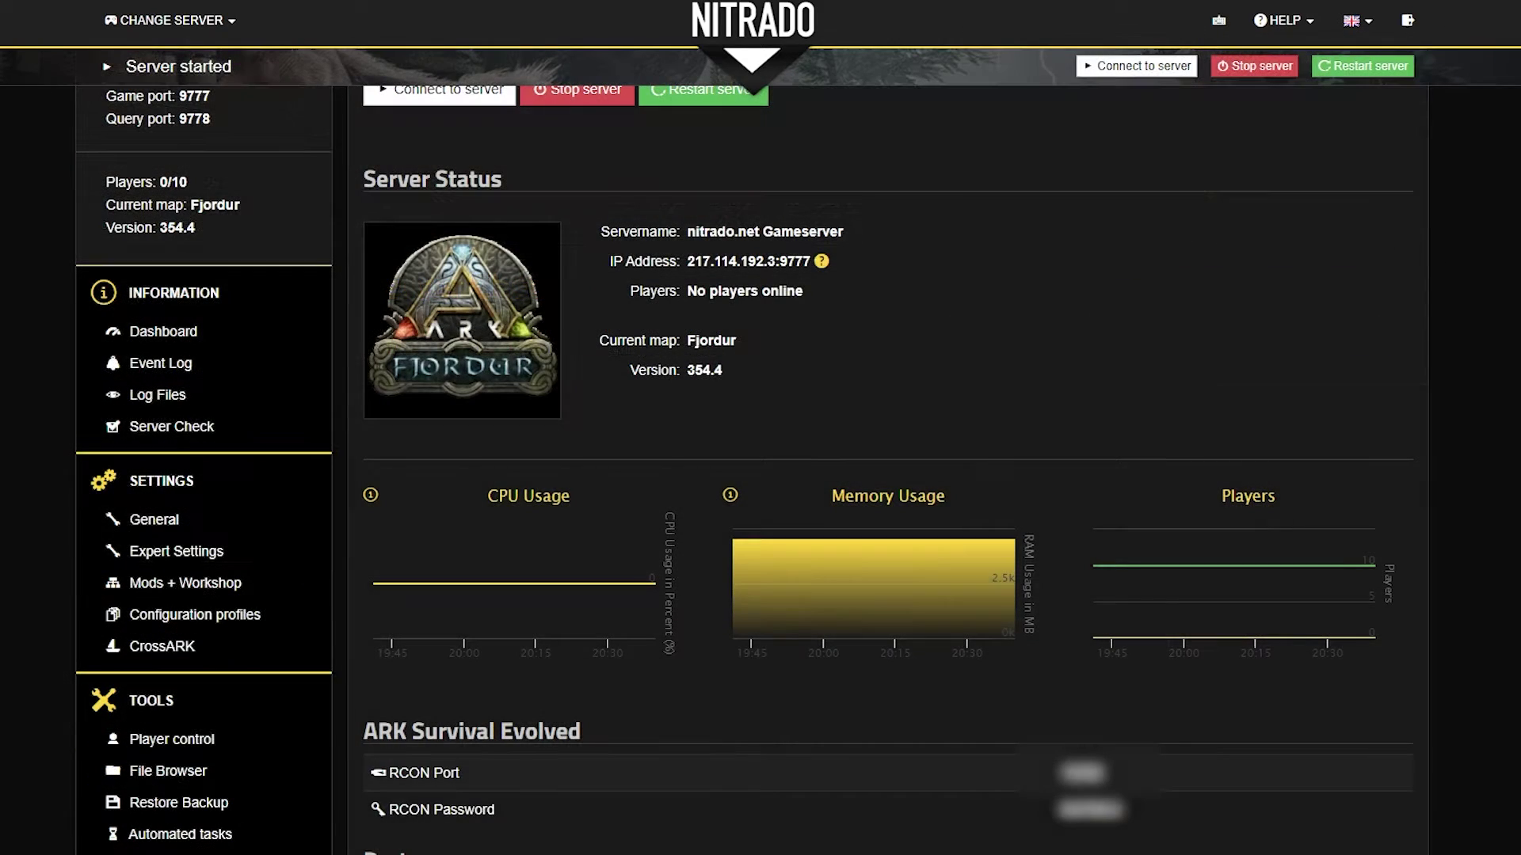
click(143, 524)
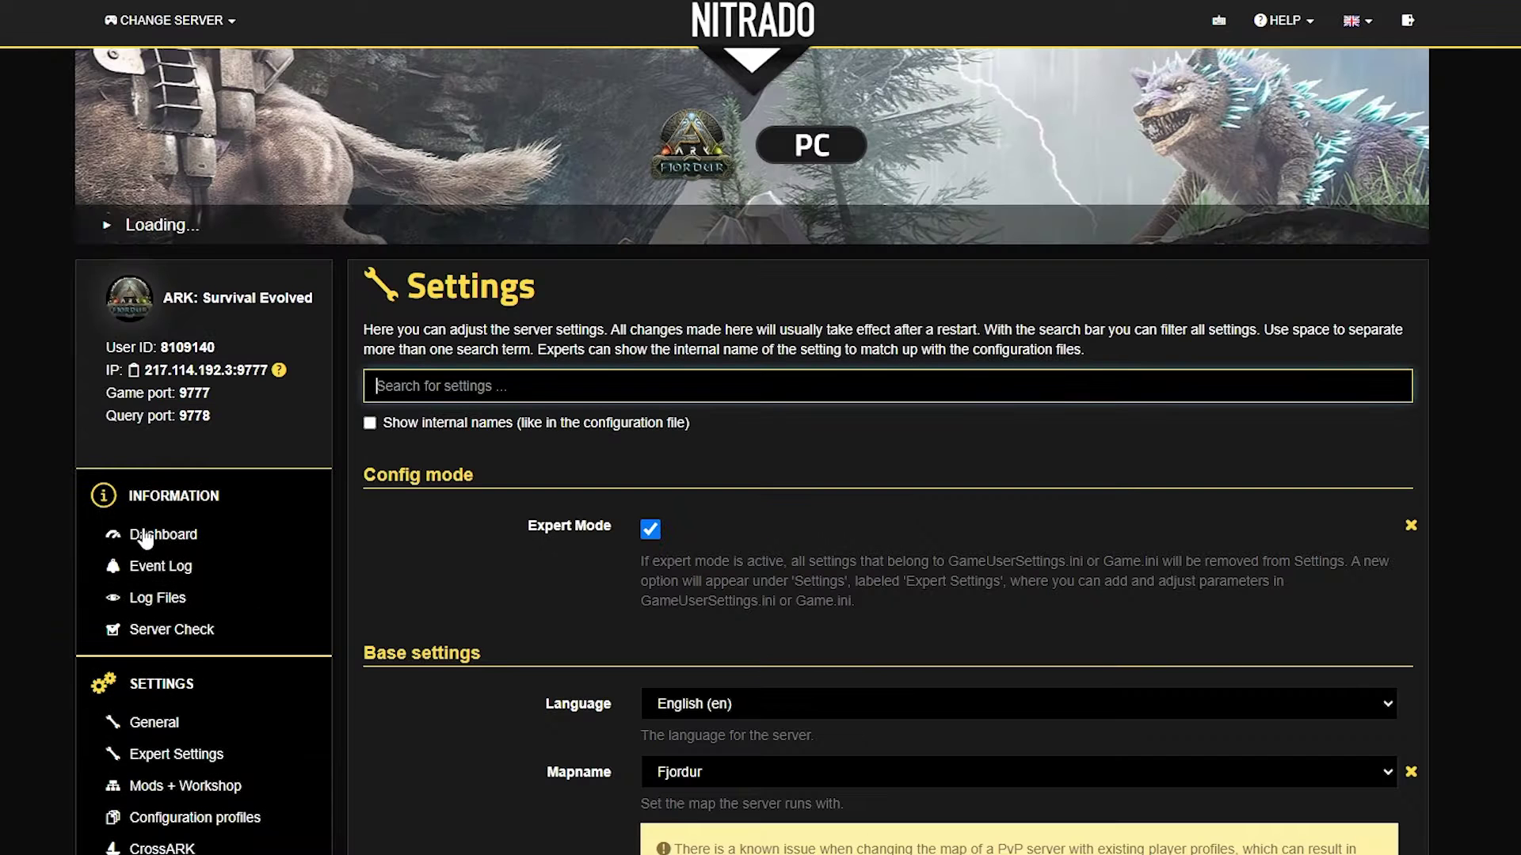
scroll(963, 618, down, 3)
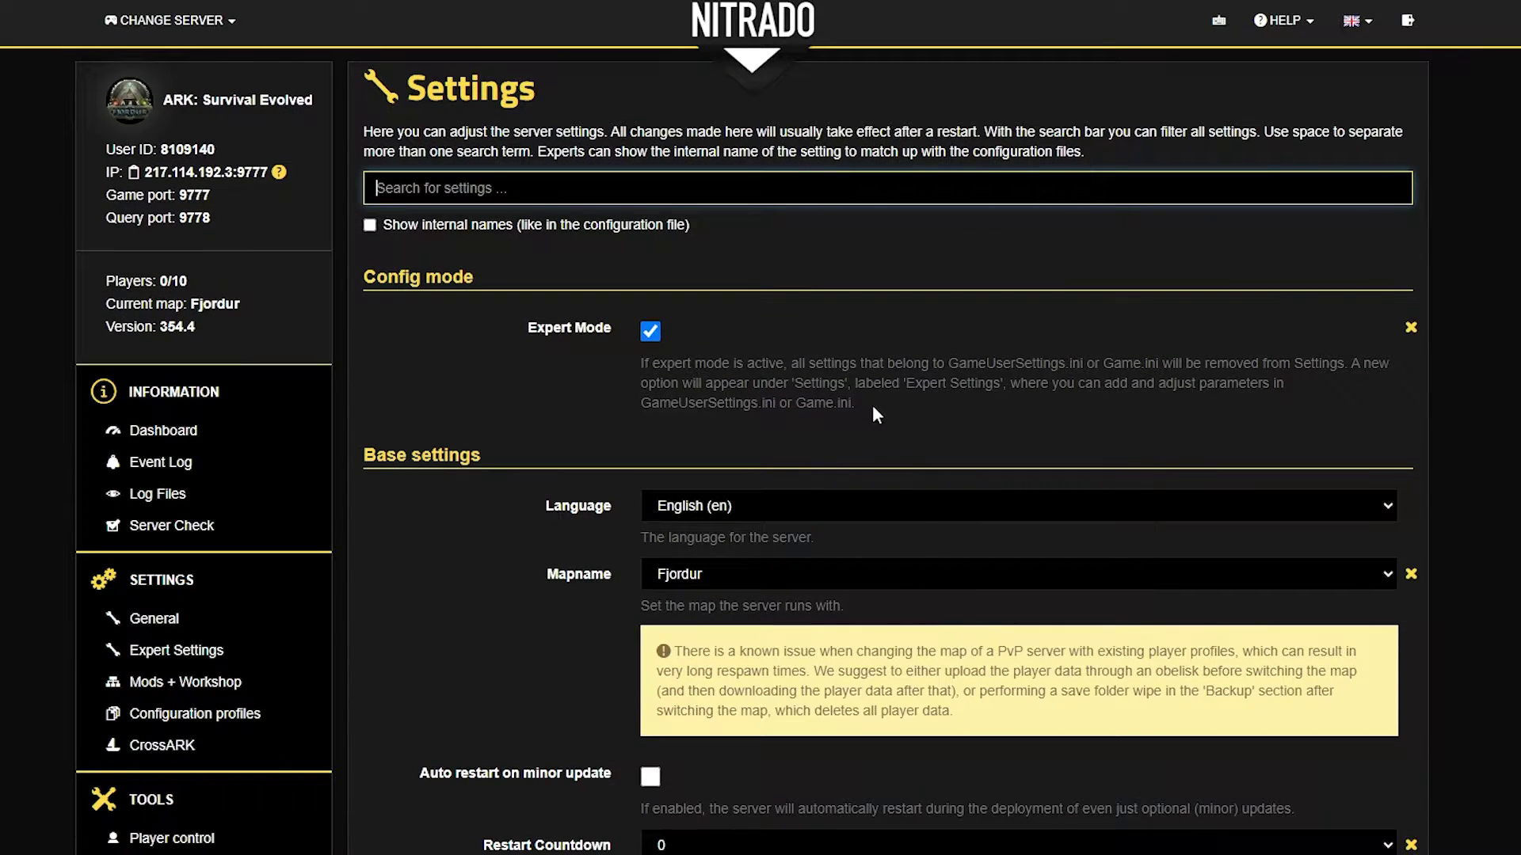
scroll(765, 317, up, 2)
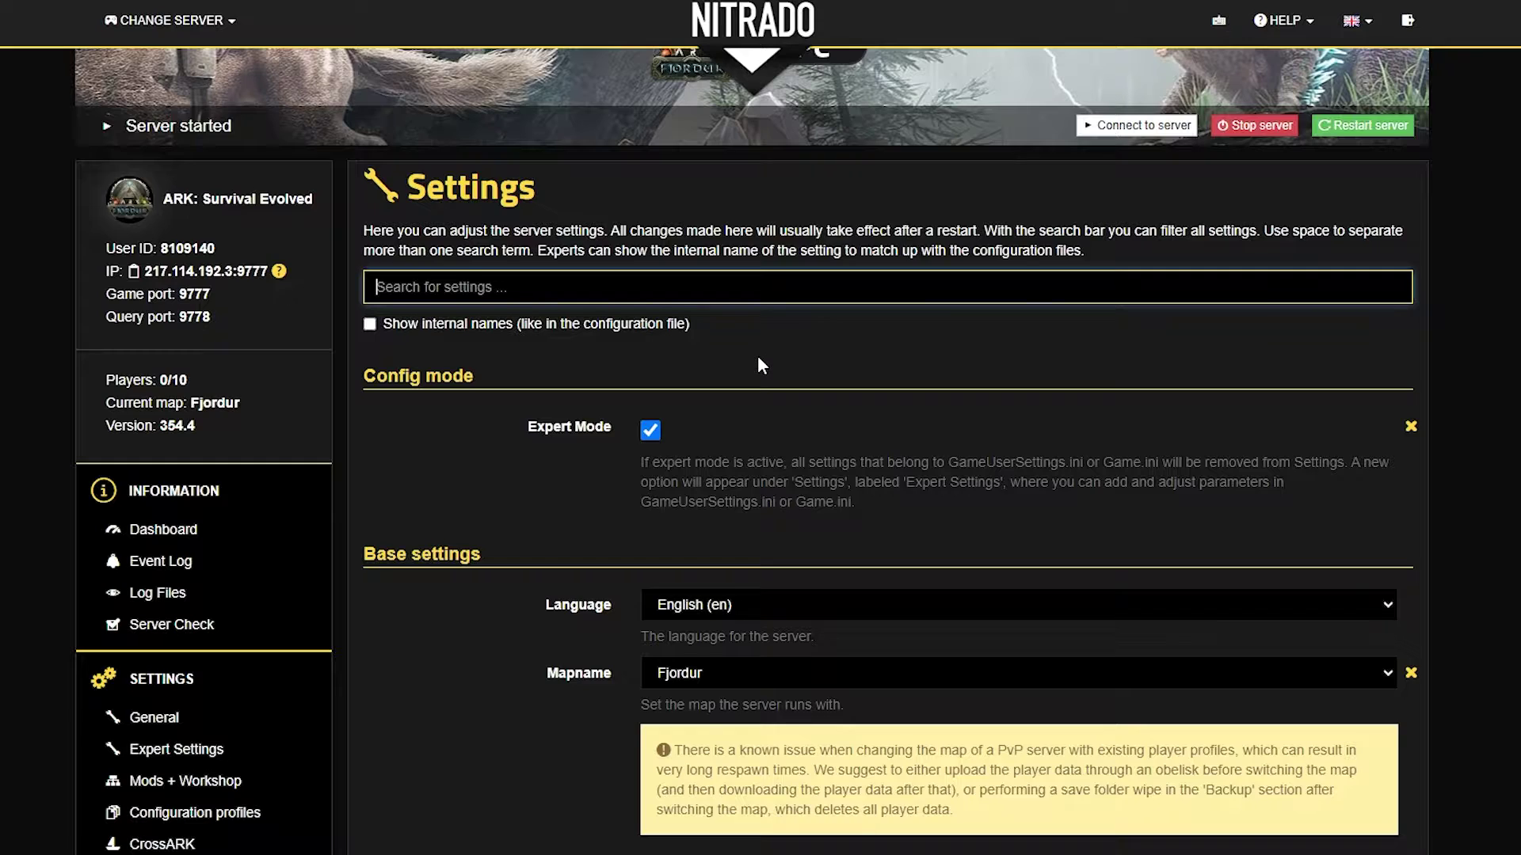
scroll(757, 355, down, 2)
drag(536, 88, 406, 88)
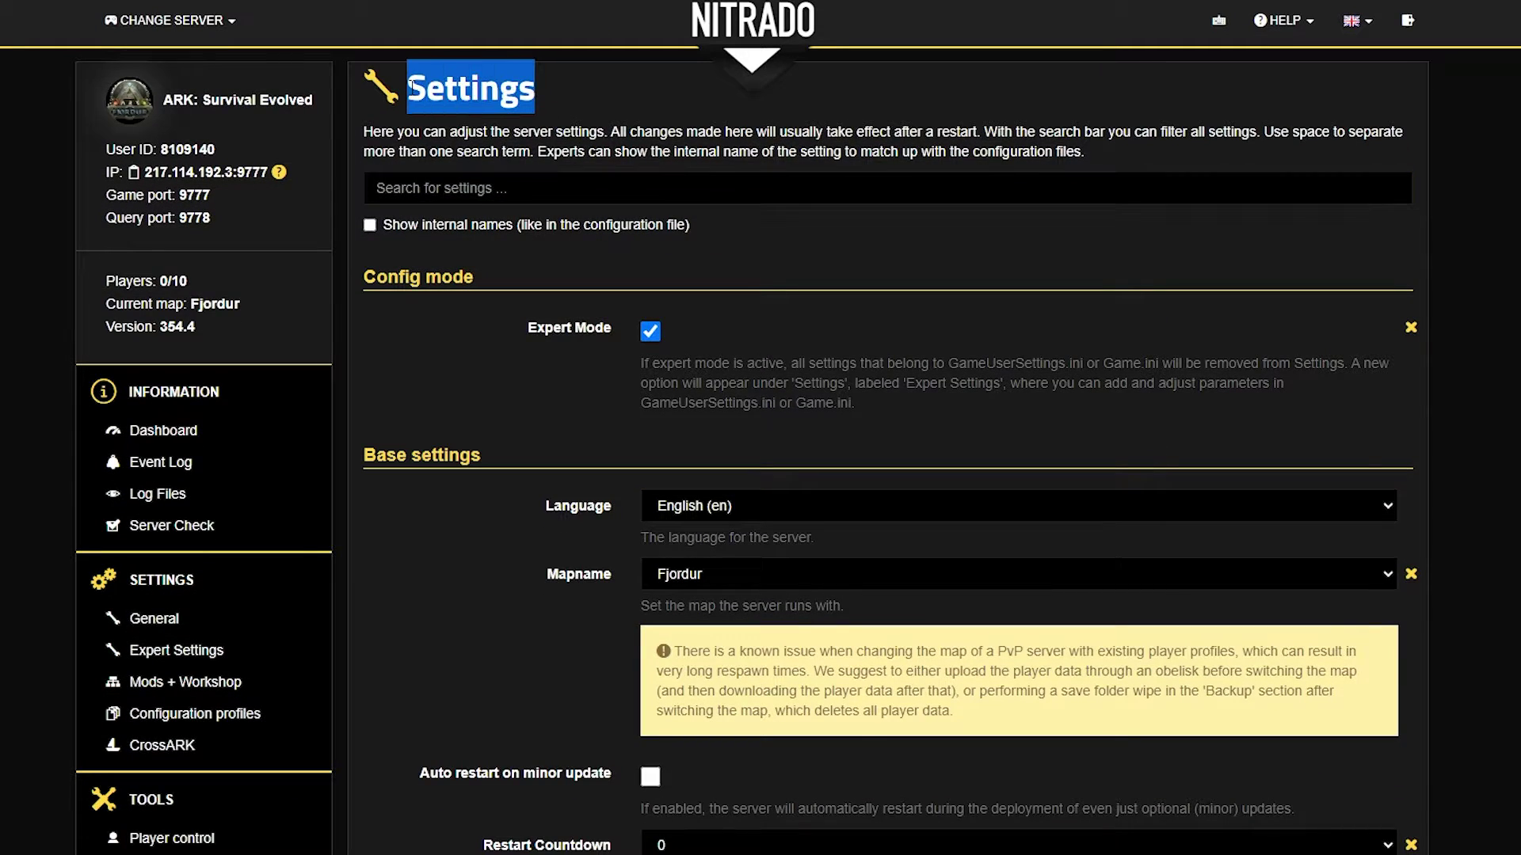
click(475, 188)
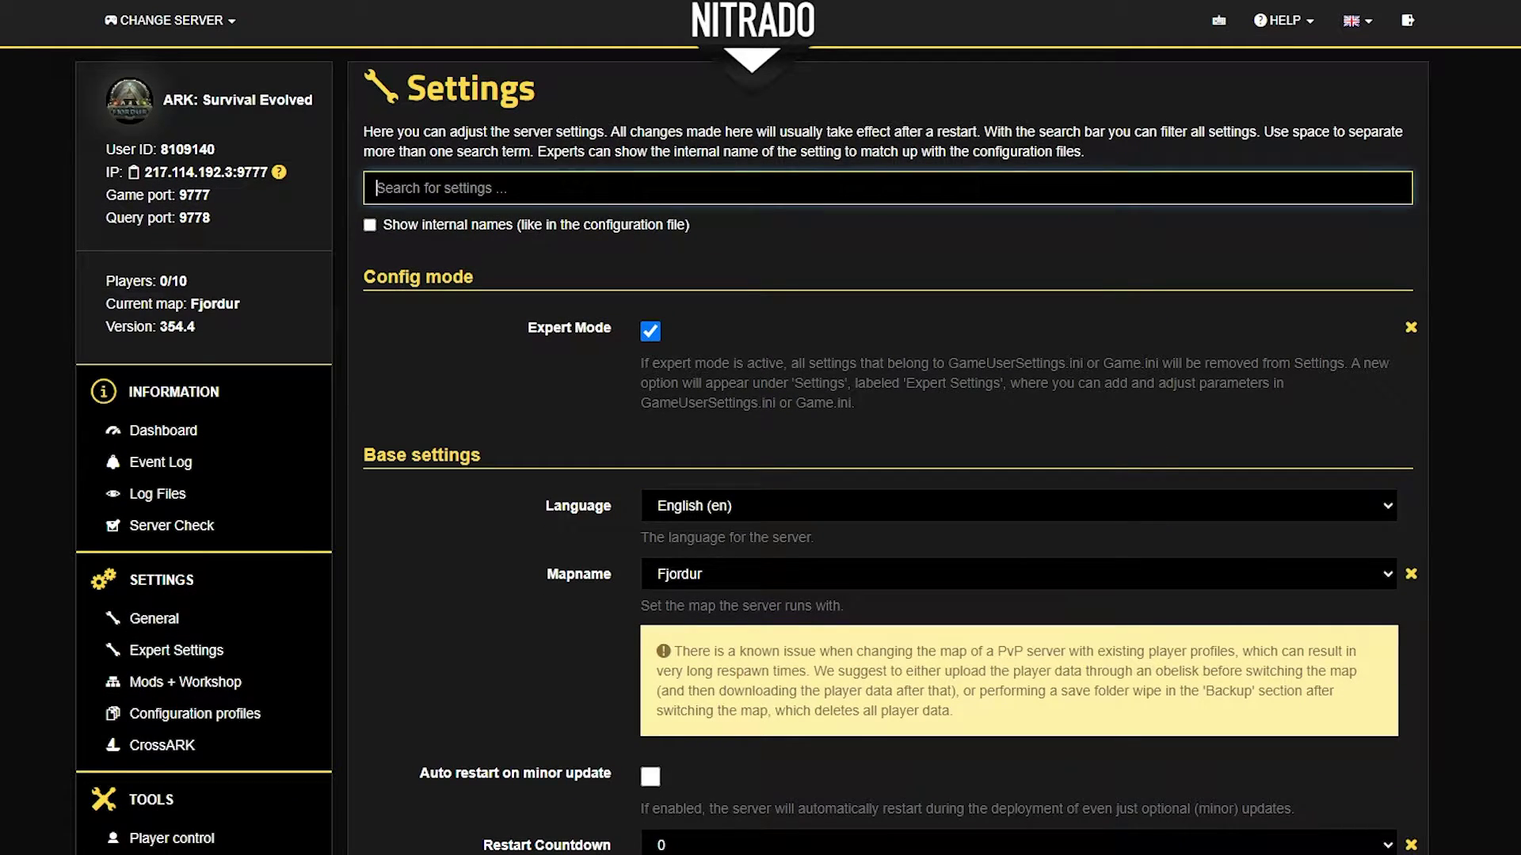
text(map)
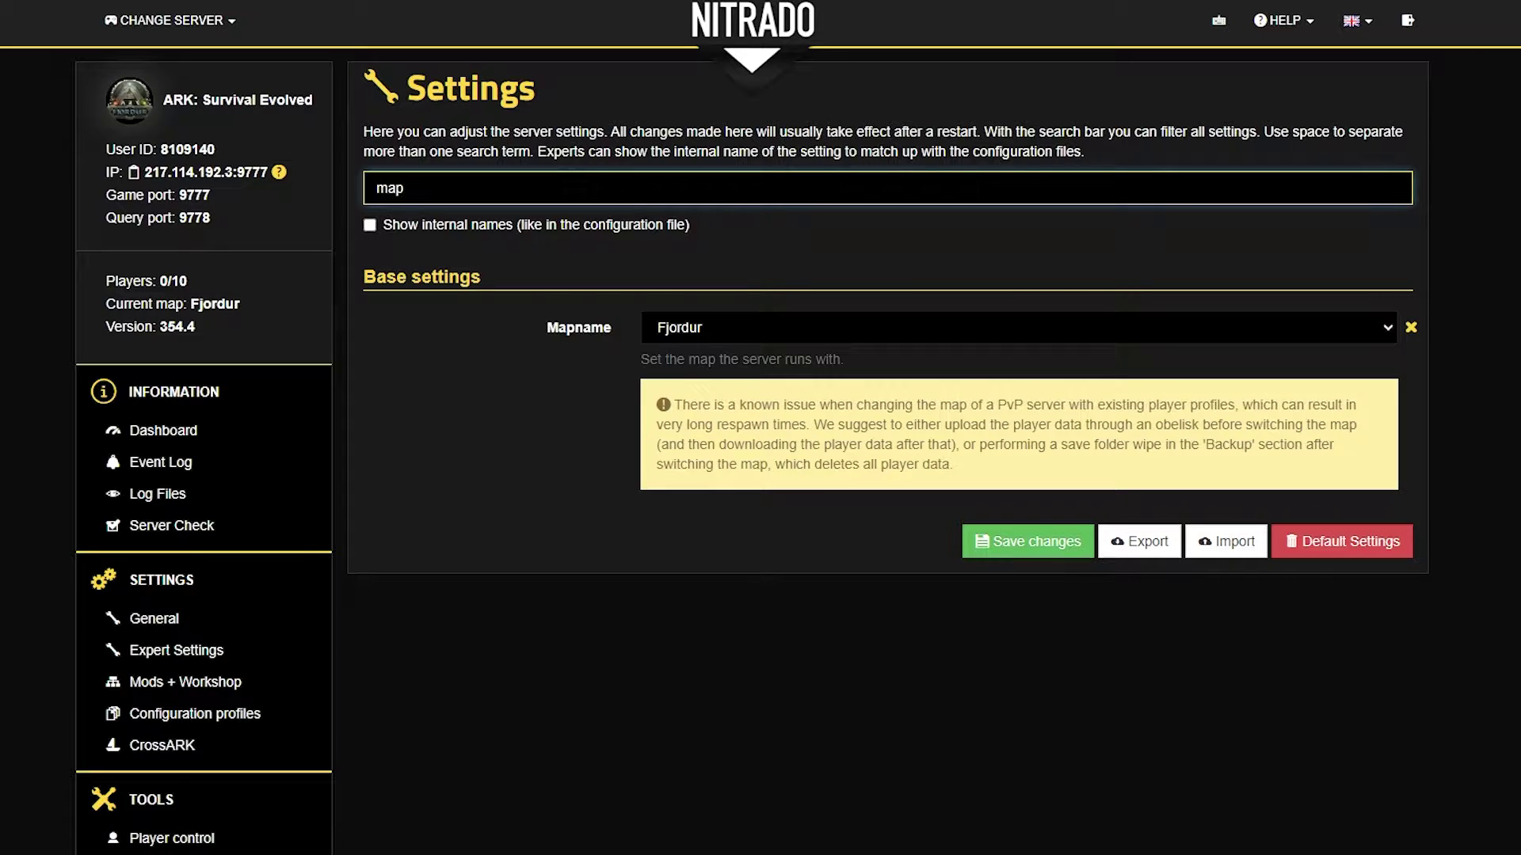
key(BackSpace)
key(BackSpace)
key(BackSpace)
text(admin)
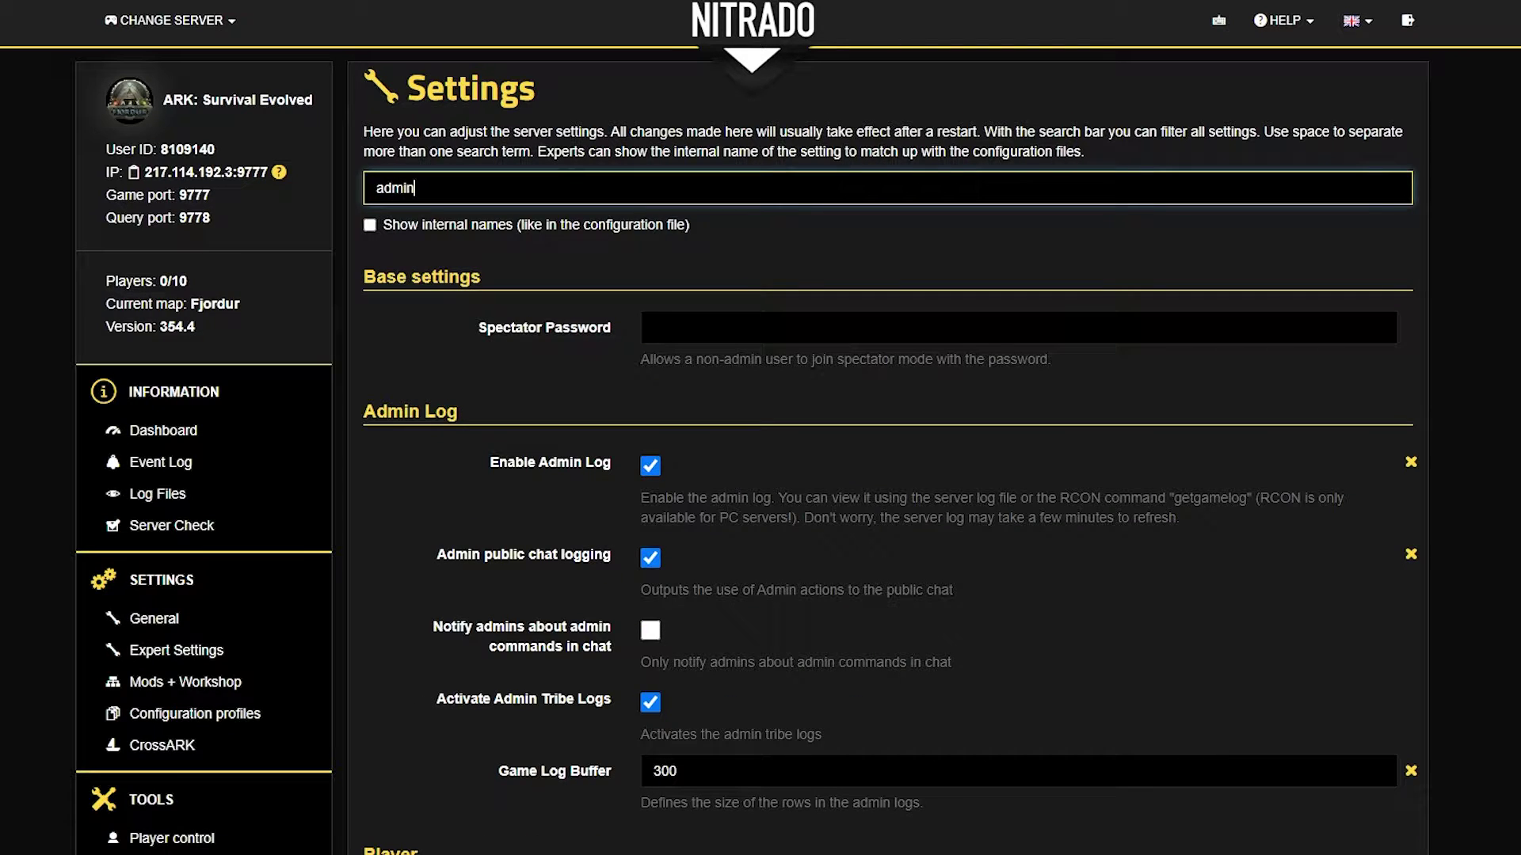
key(BackSpace)
key(BackSpace)
key(BackSpace)
key(BackSpace)
key(BackSpace)
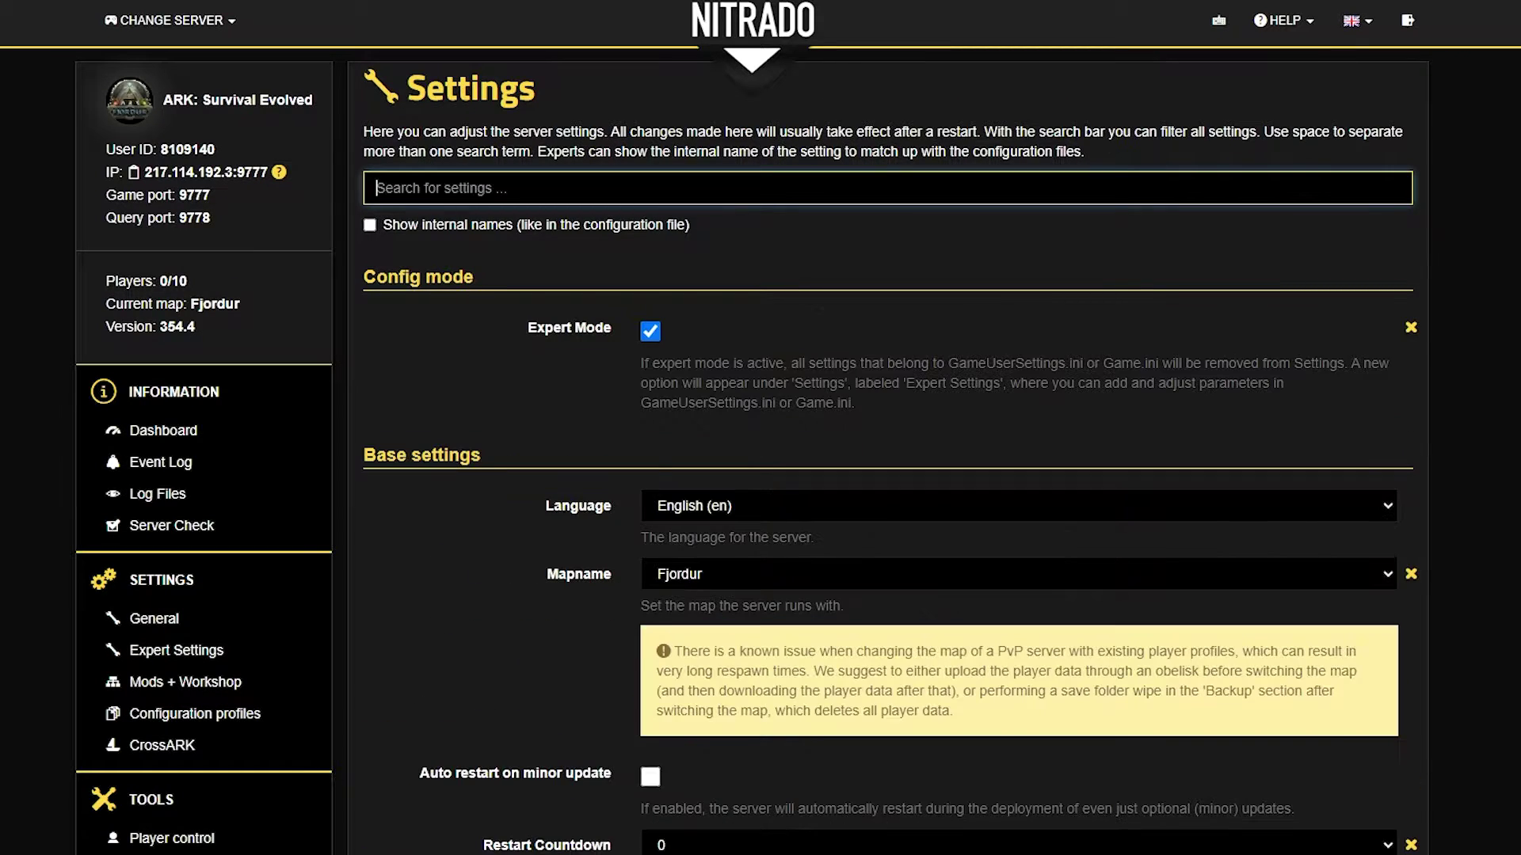
text(diffi)
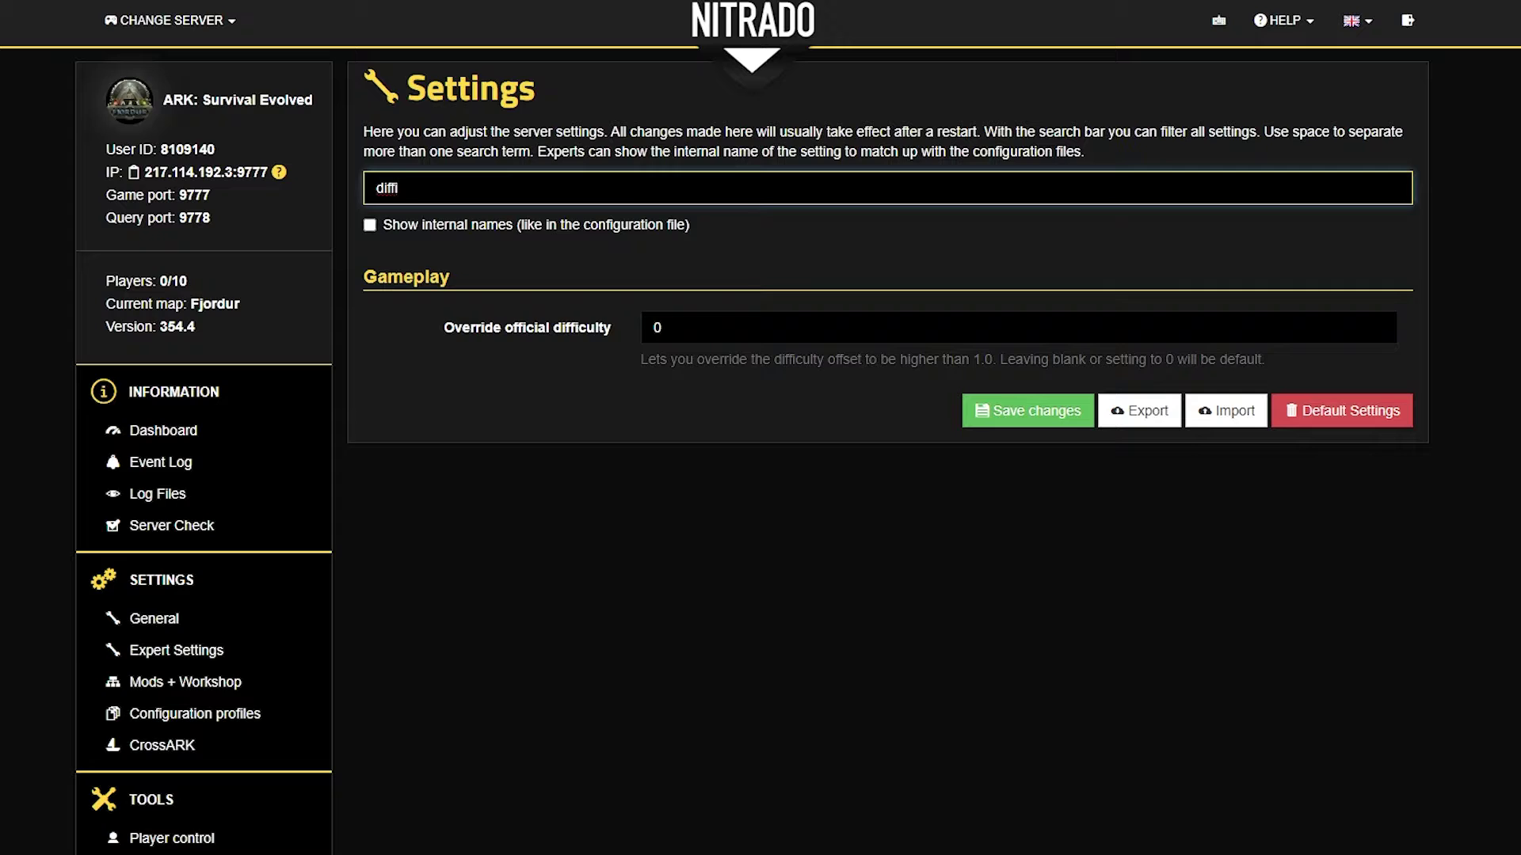
key(BackSpace)
key(BackSpace)
key(BackSpace)
key(BackSpace)
key(BackSpace)
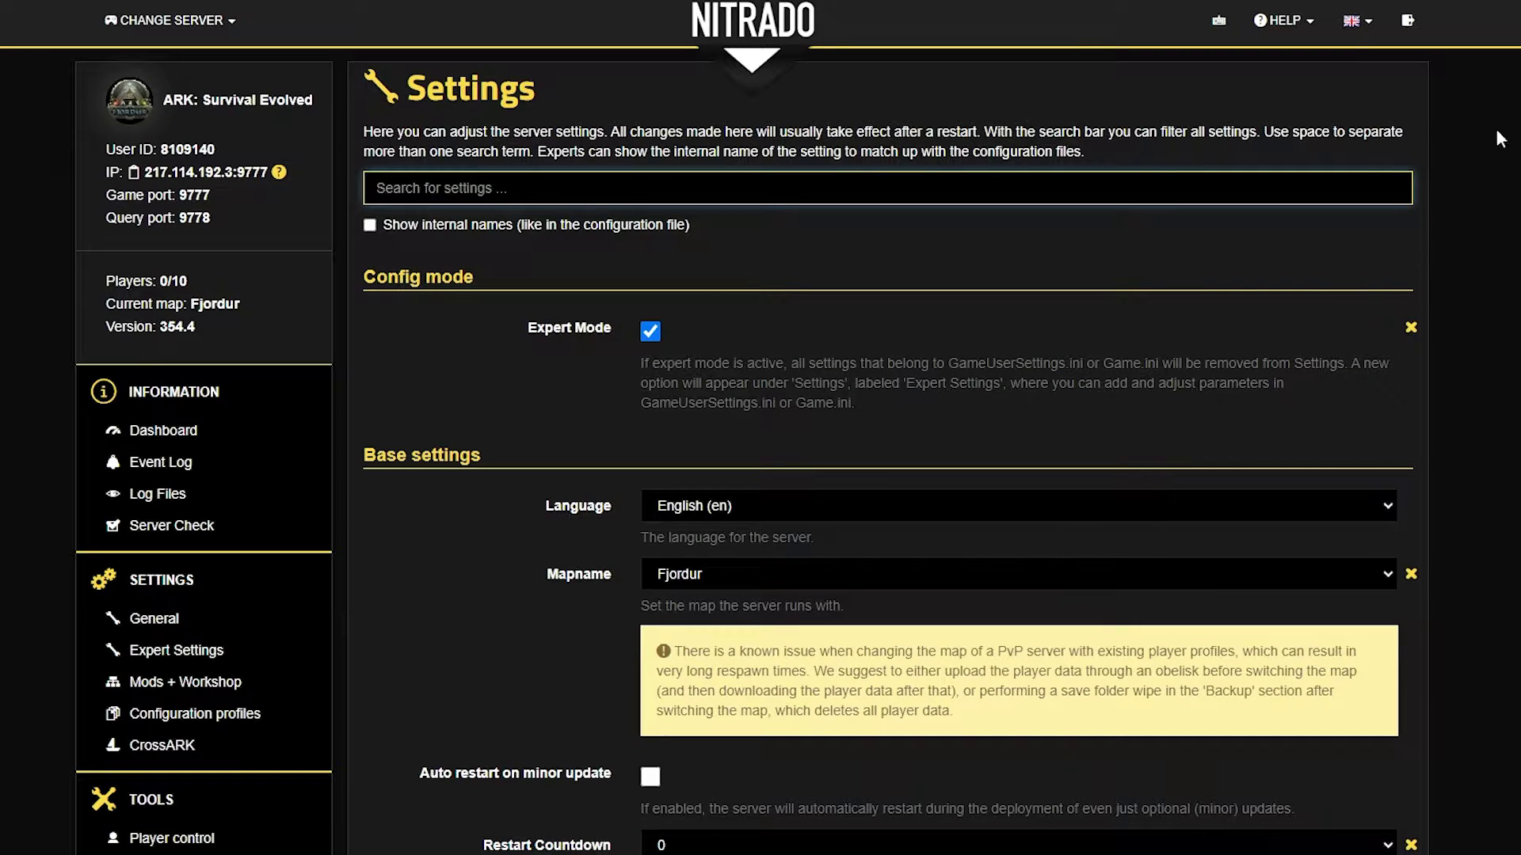
scroll(753, 451, down, 15)
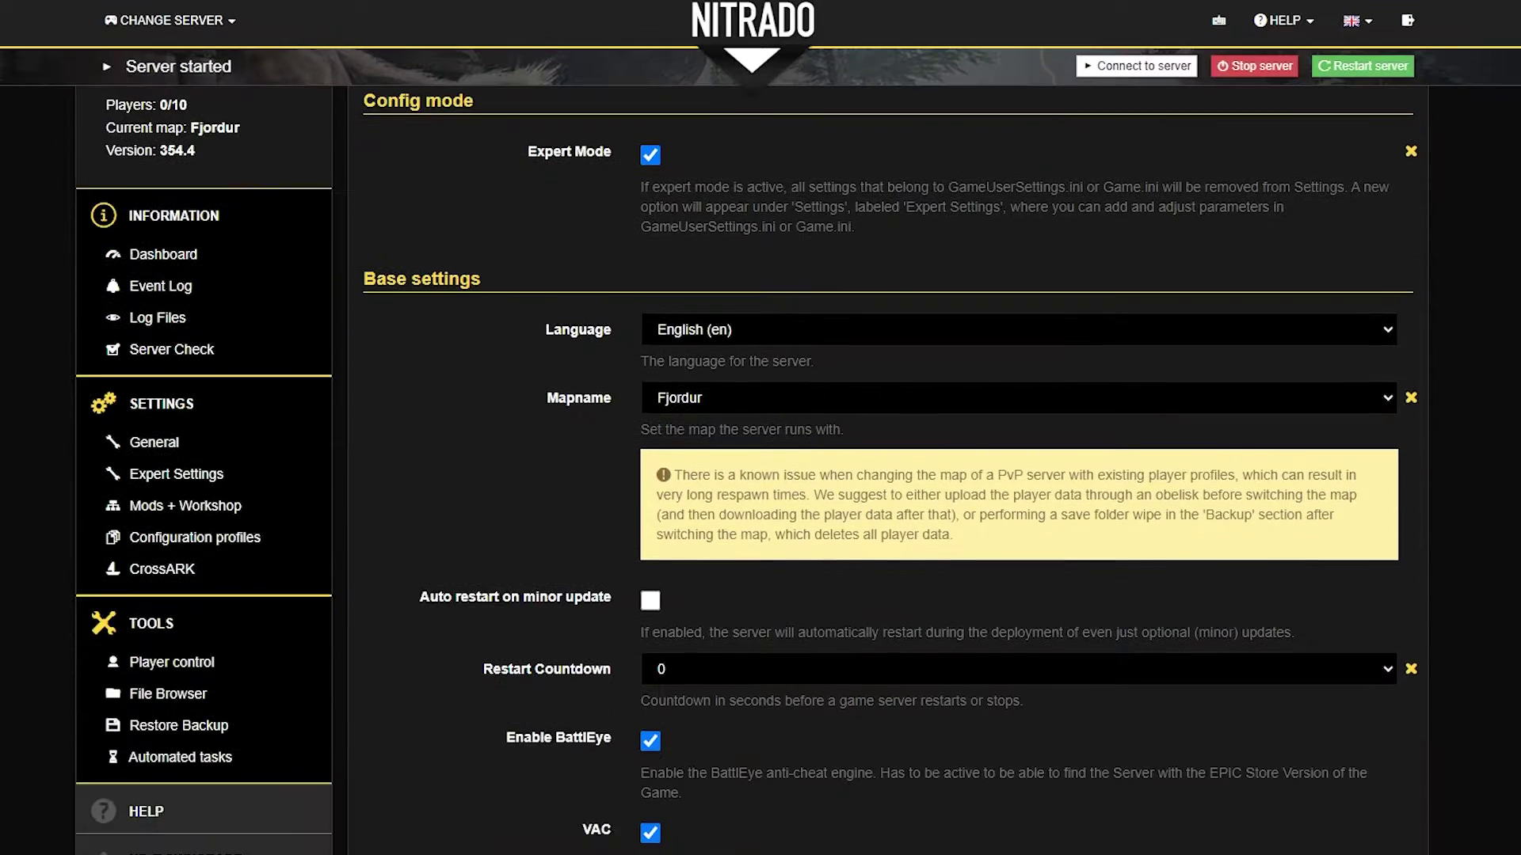
scroll(506, 544, down, 4)
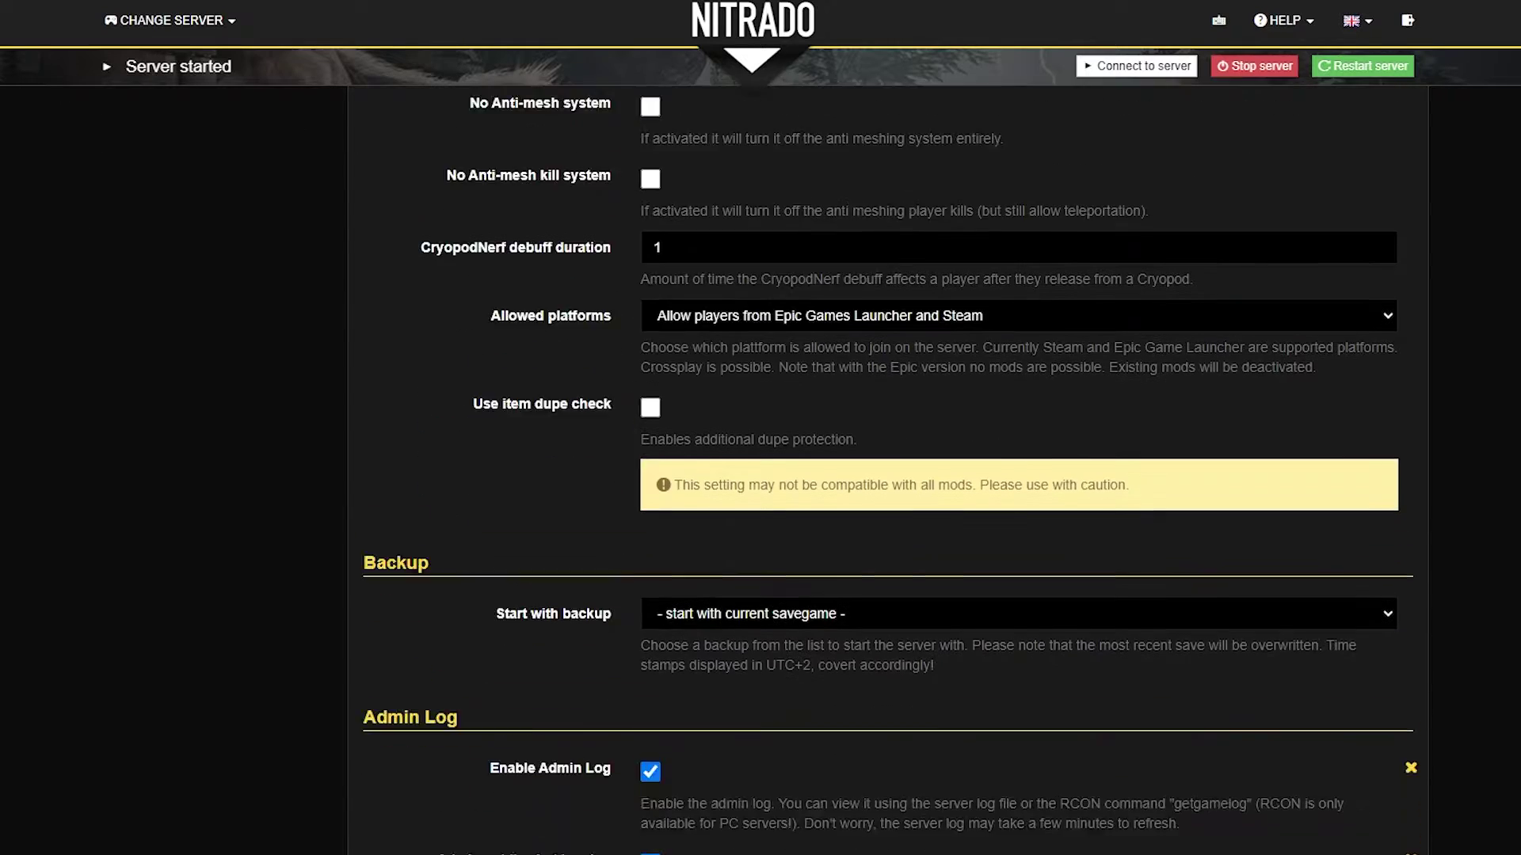
scroll(505, 543, up, 20)
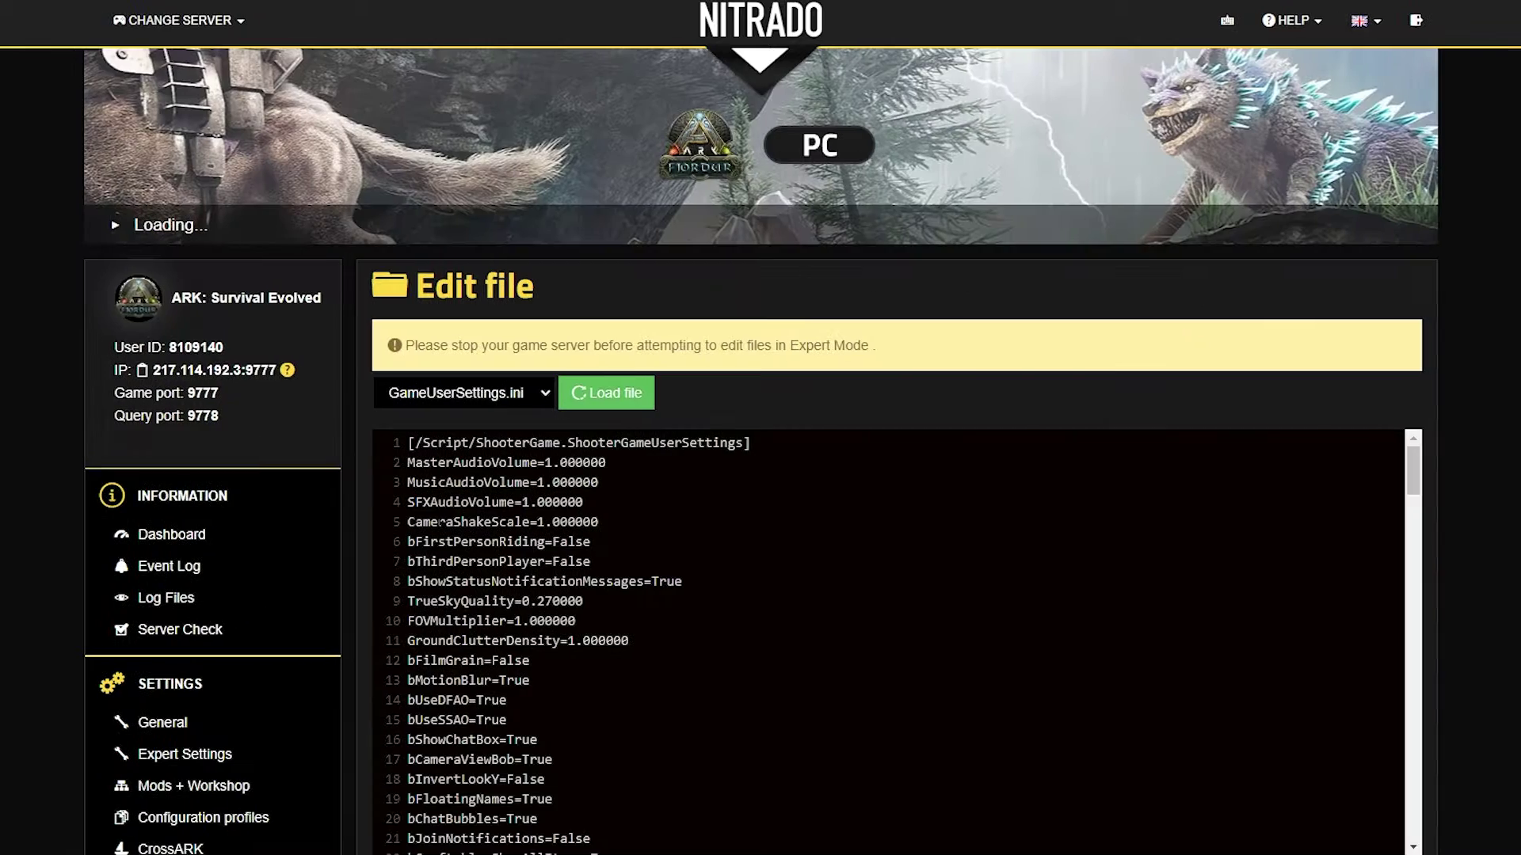
Scroll through the GameUserSettings.ini editor and down the Edit file page
drag(1410, 491, 1380, 459)
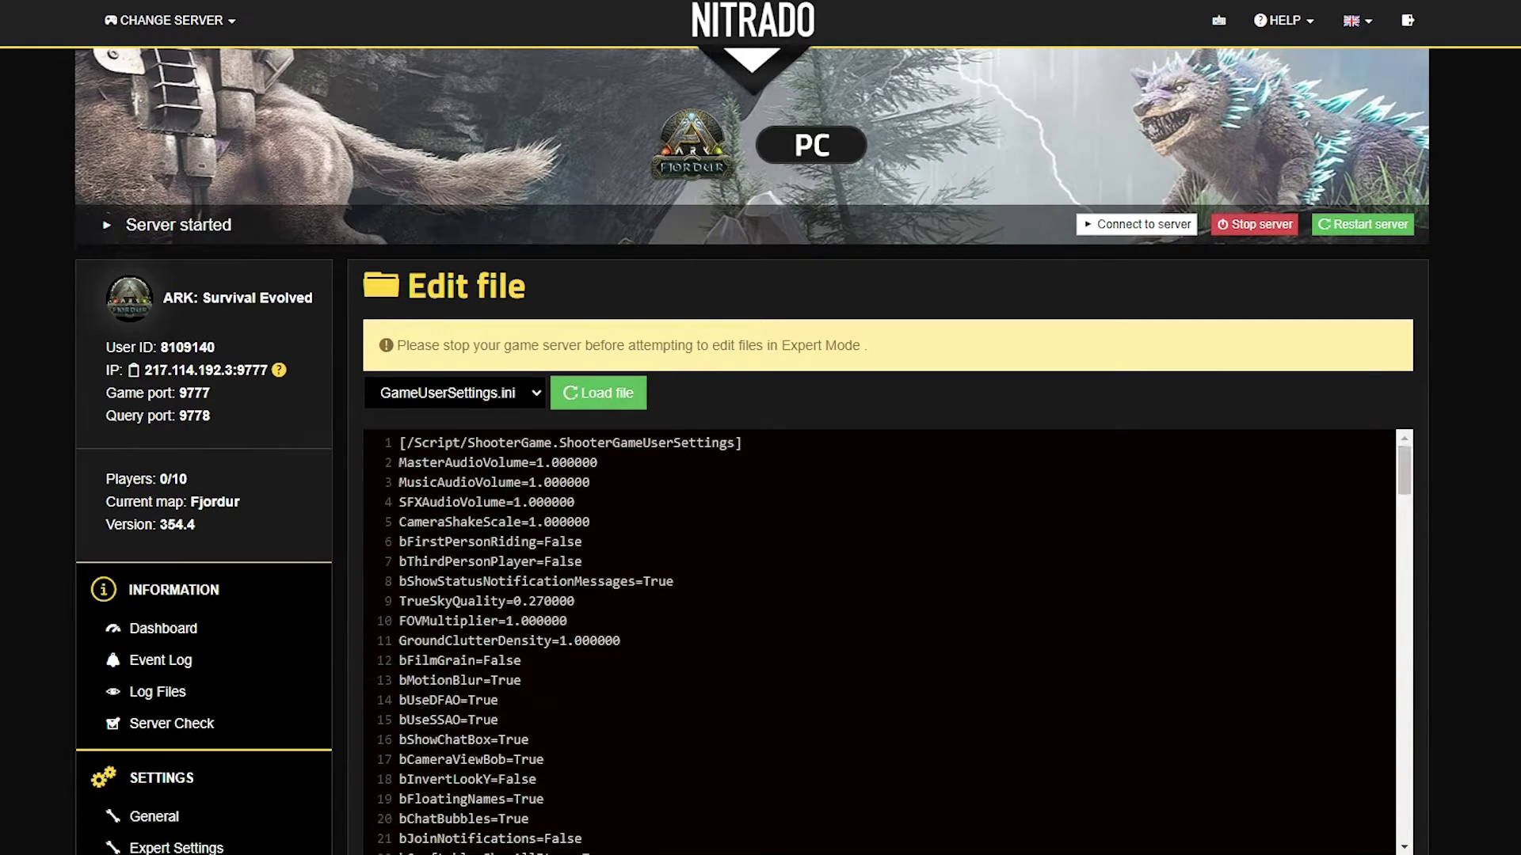
scroll(119, 650, down, 3)
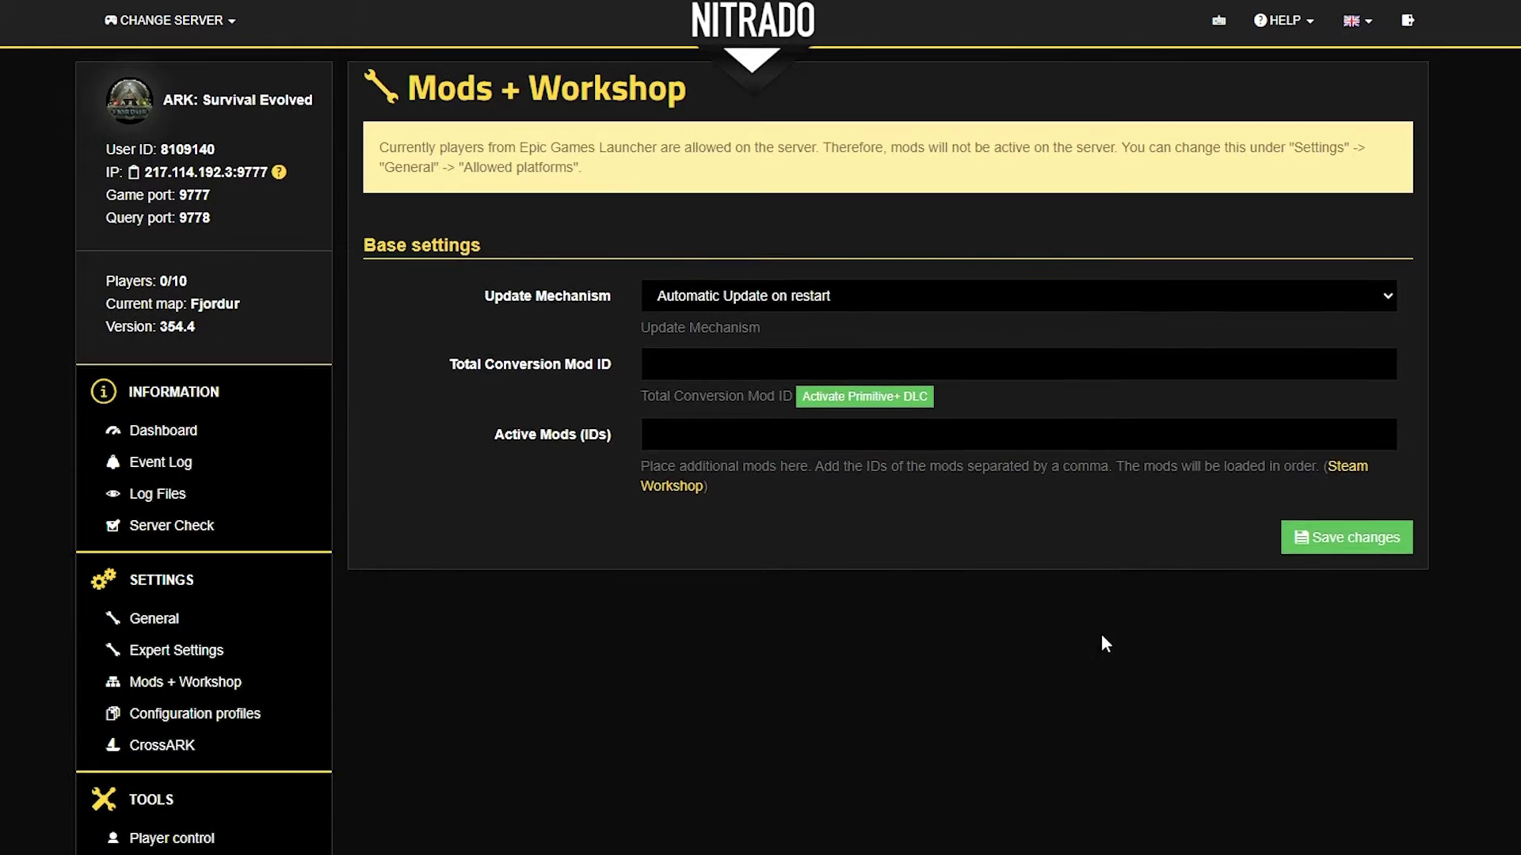
scroll(983, 614, down, 1)
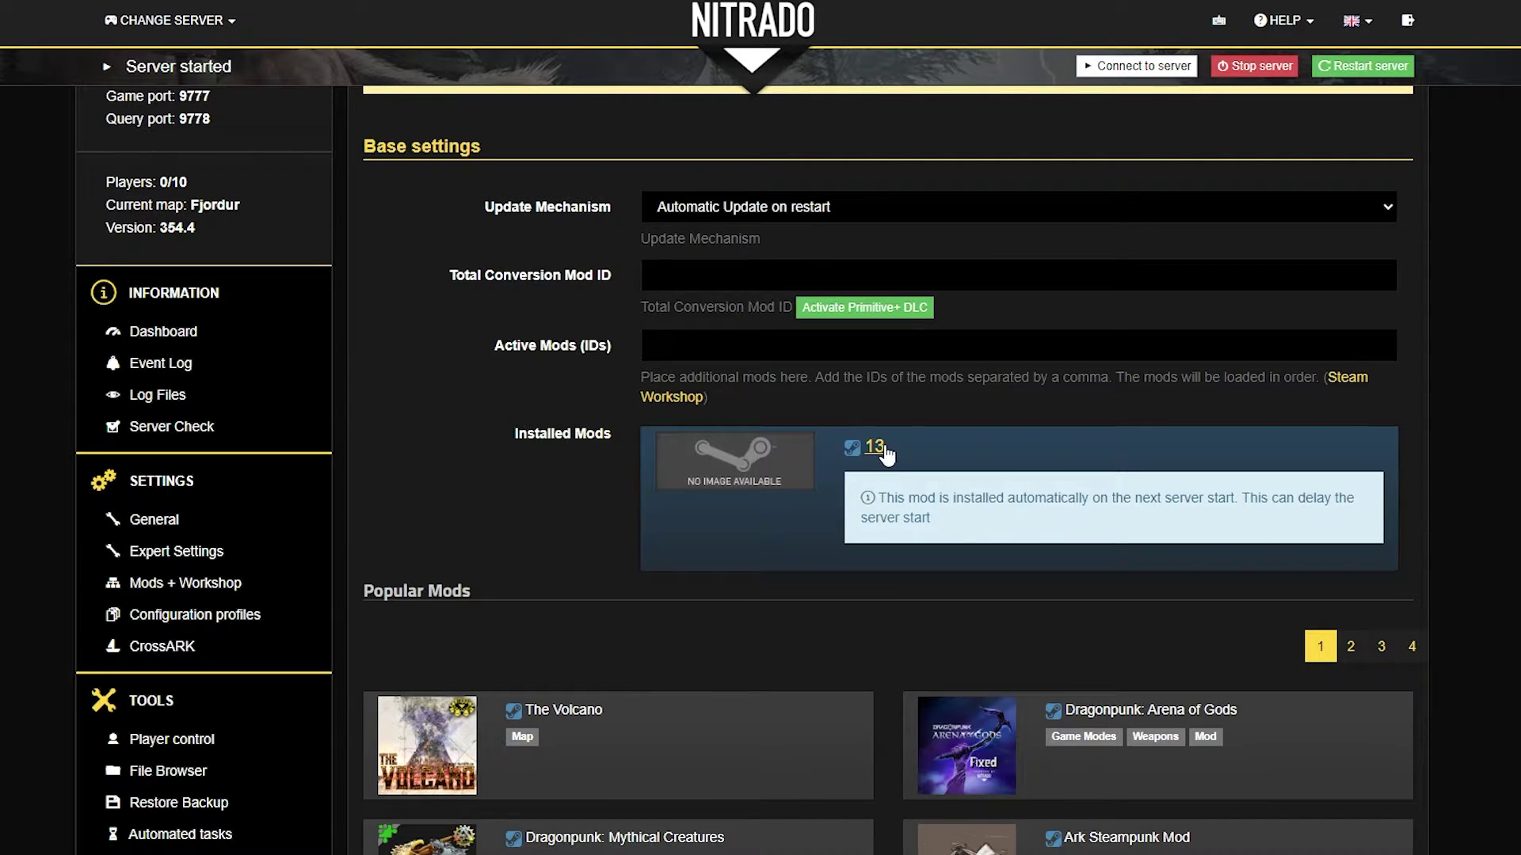
scroll(488, 606, down, 3)
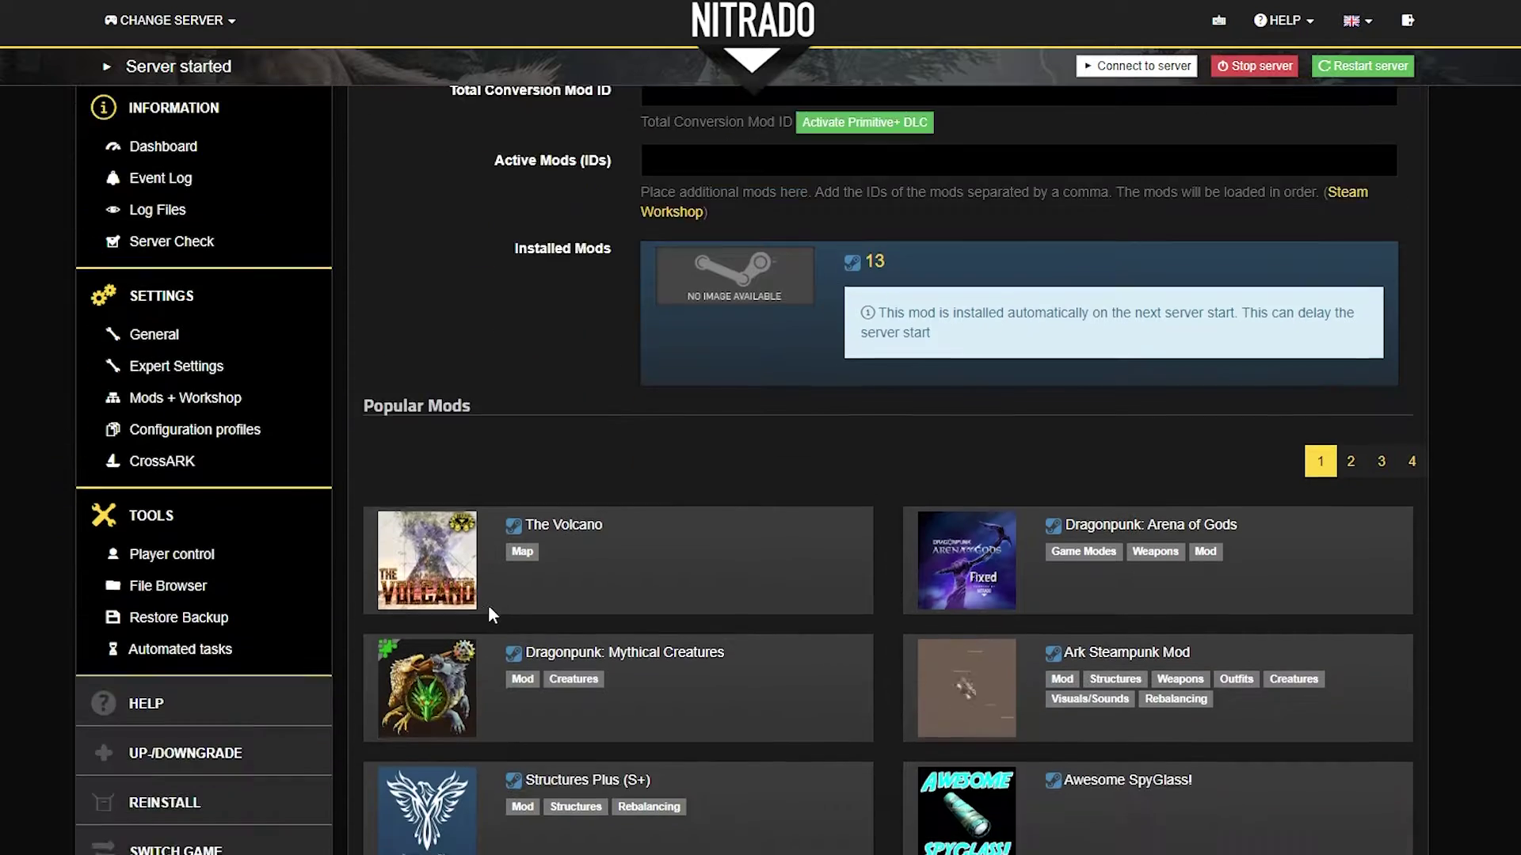
scroll(748, 740, down, 2)
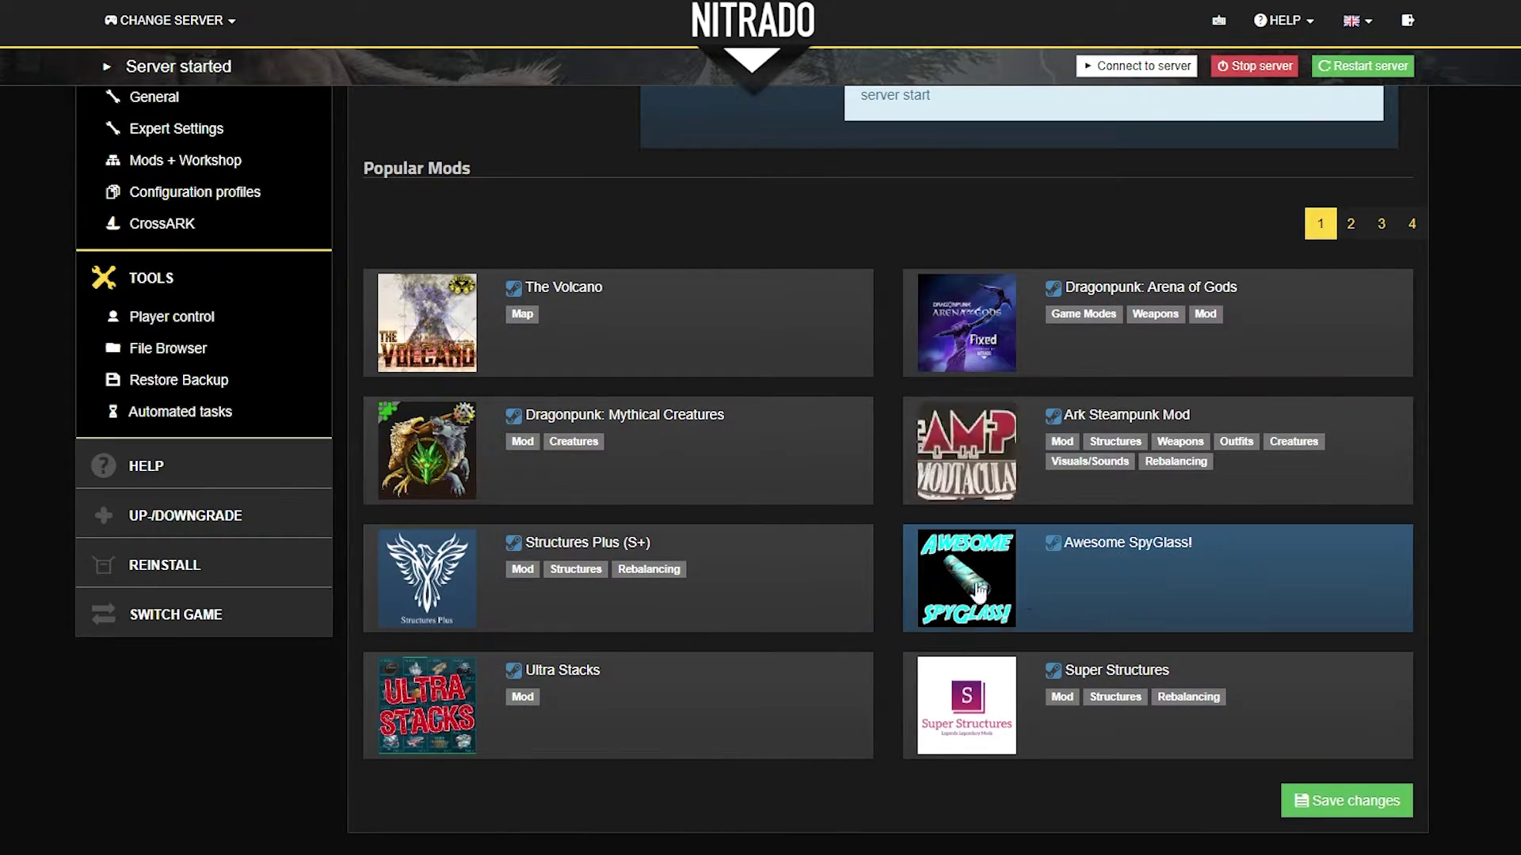
scroll(1054, 629, up, 4)
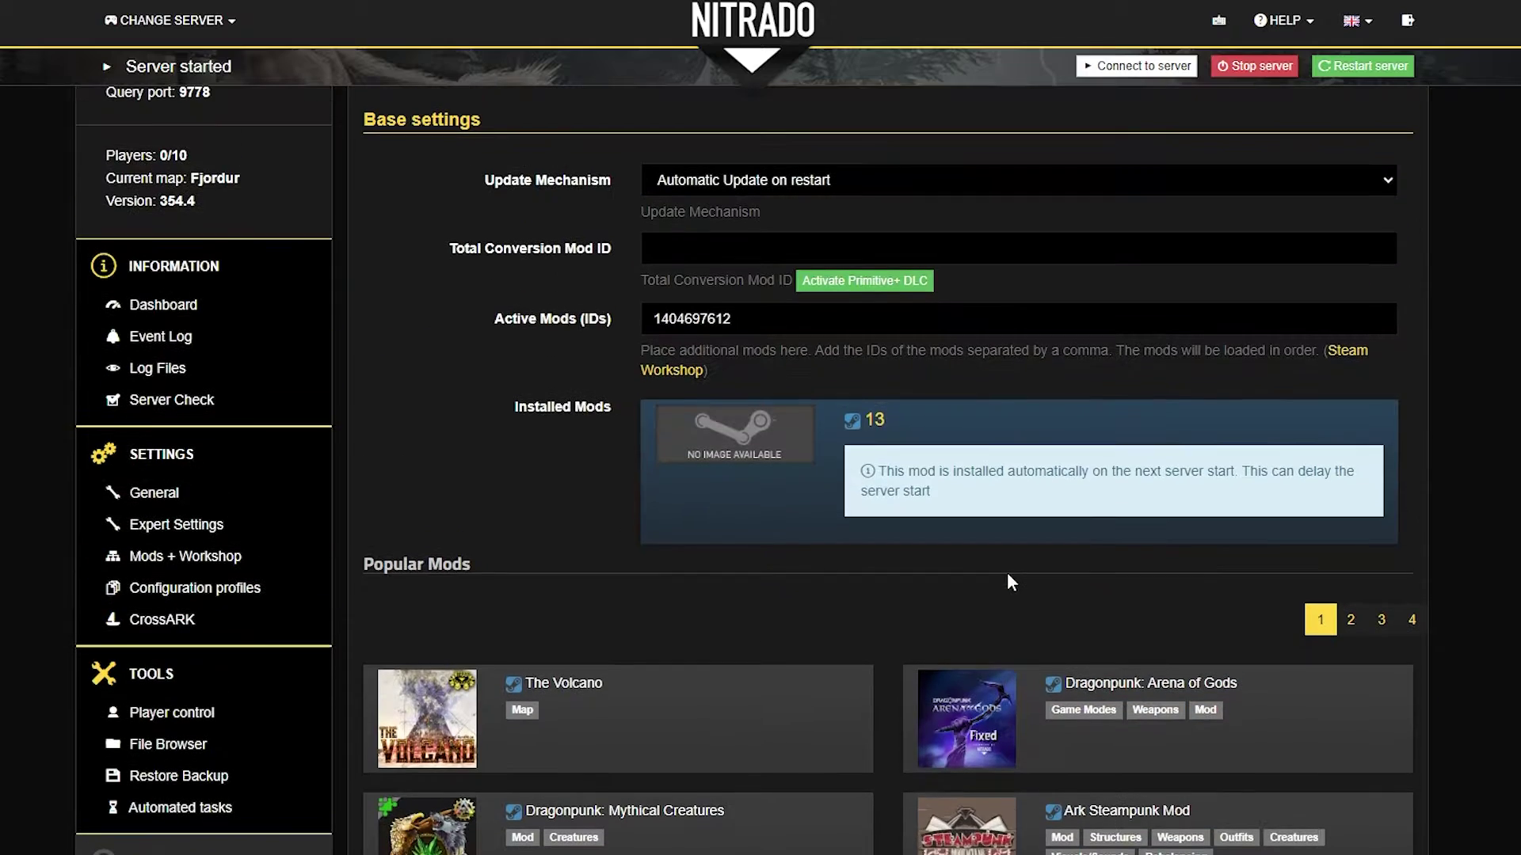
double_click(690, 319)
scroll(634, 333, up, 2)
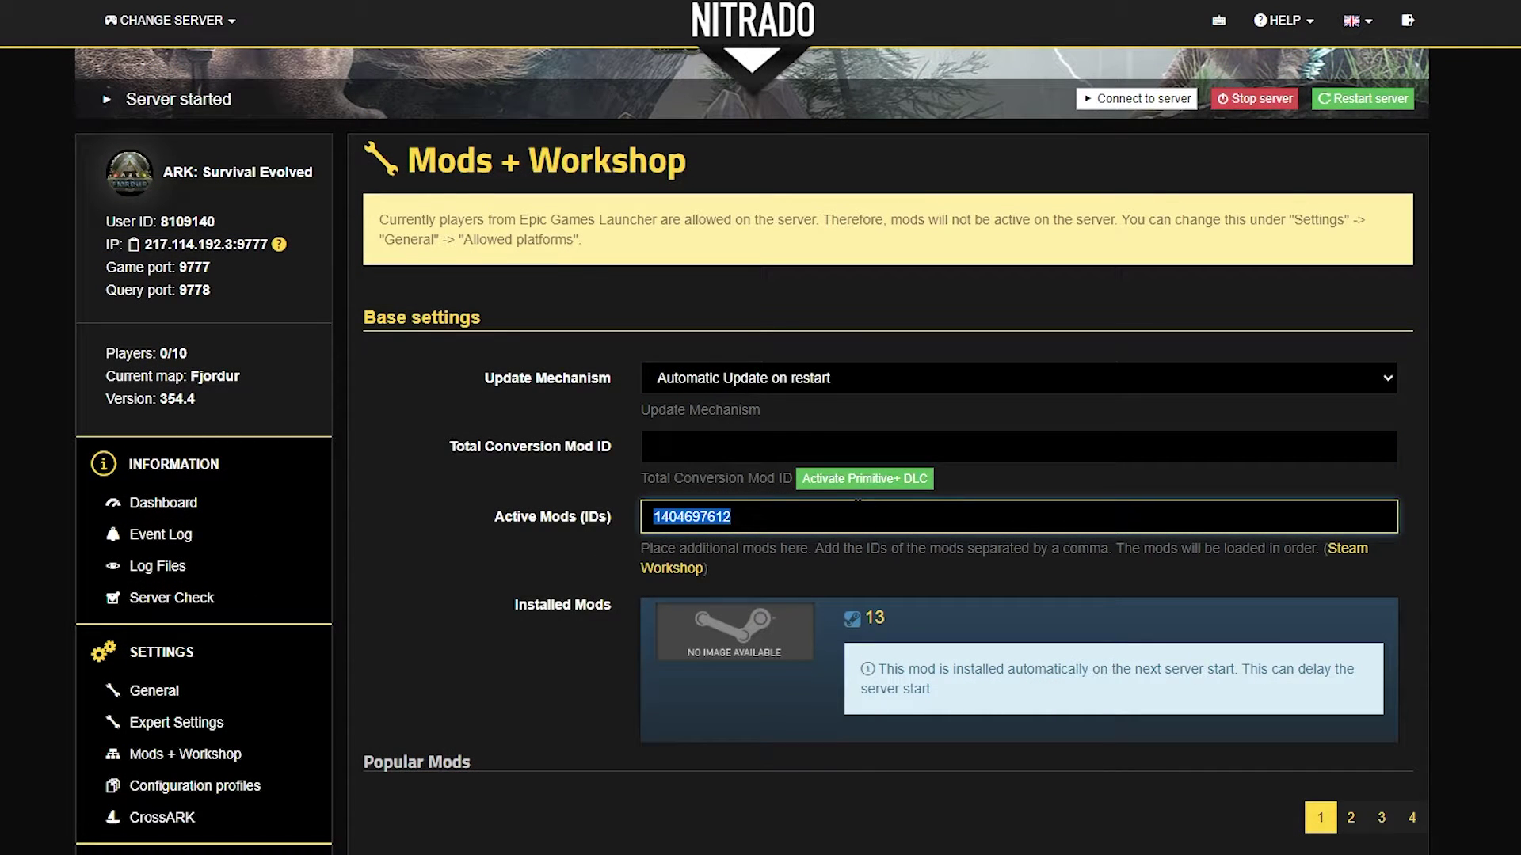
key(BackSpace)
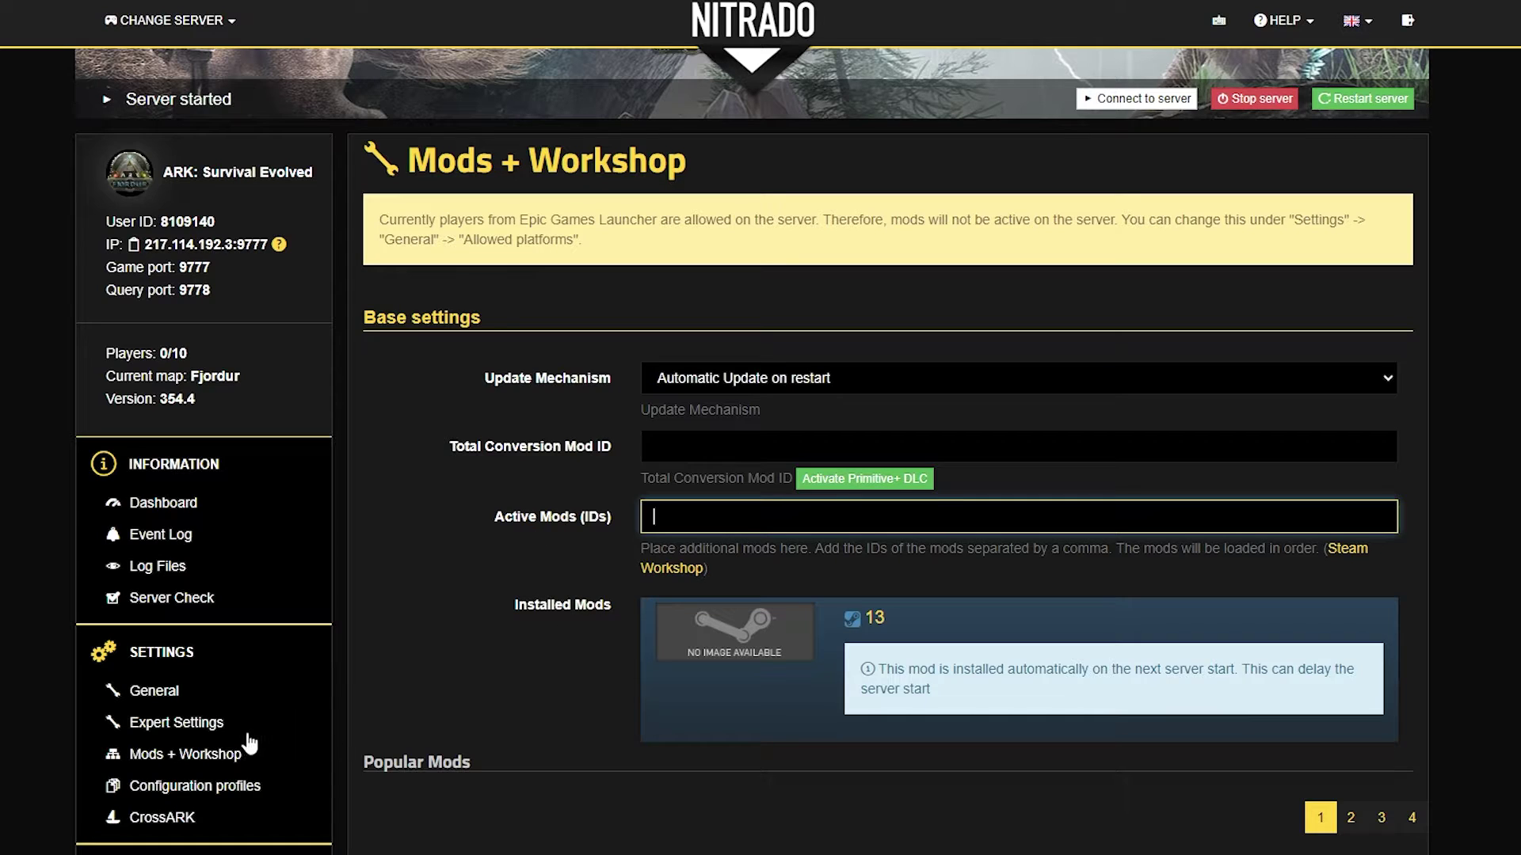
Open Configuration profiles, highlight the CrossARK cross-travel explanation, and scroll to Restrictions
click(183, 787)
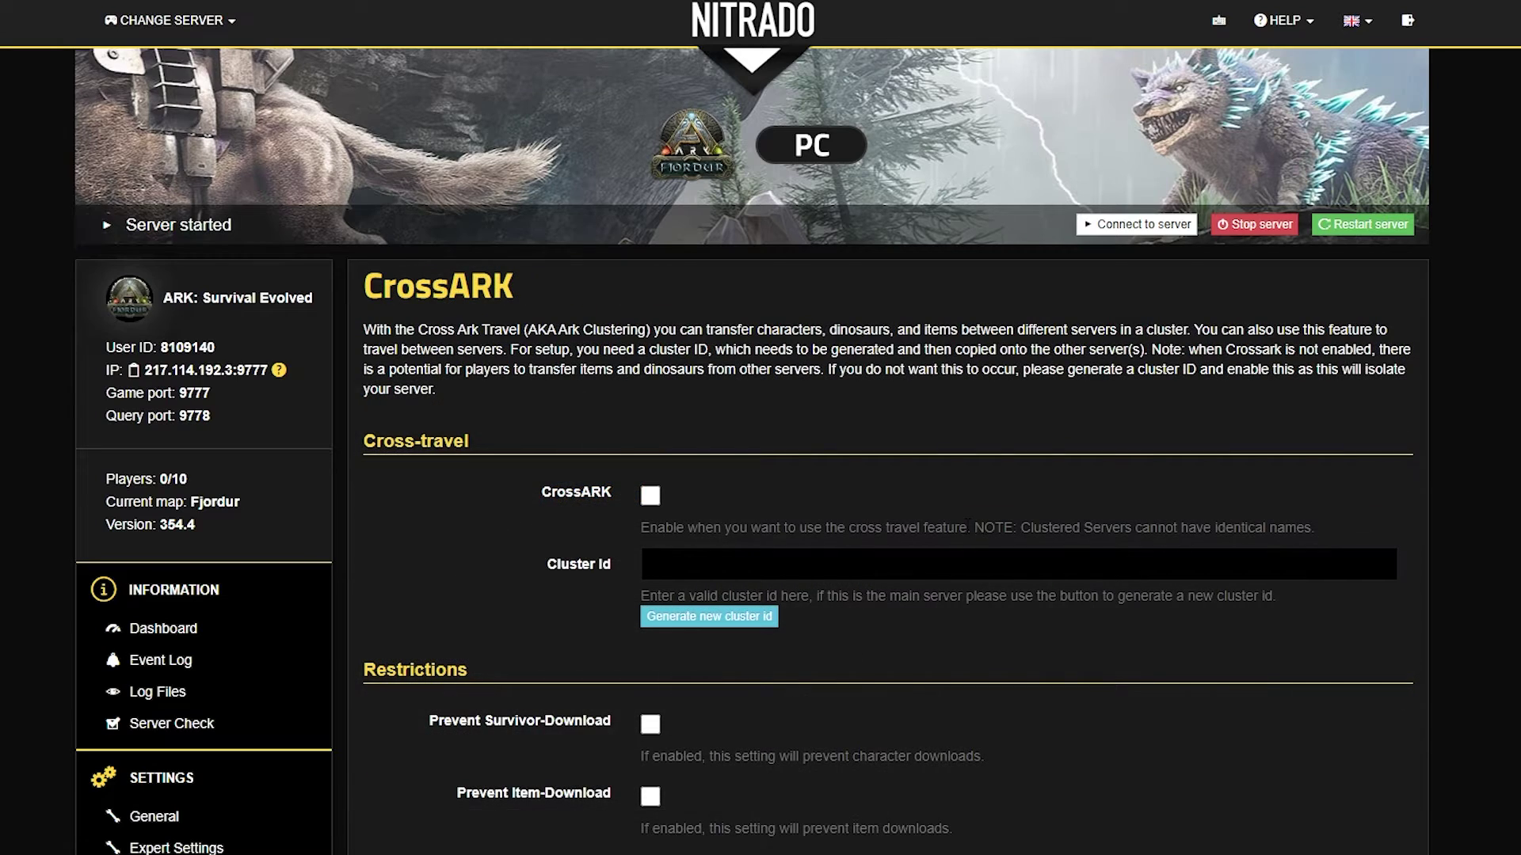
drag(968, 528, 1331, 527)
click(1330, 528)
scroll(1006, 626, down, 5)
scroll(1006, 628, down, 1)
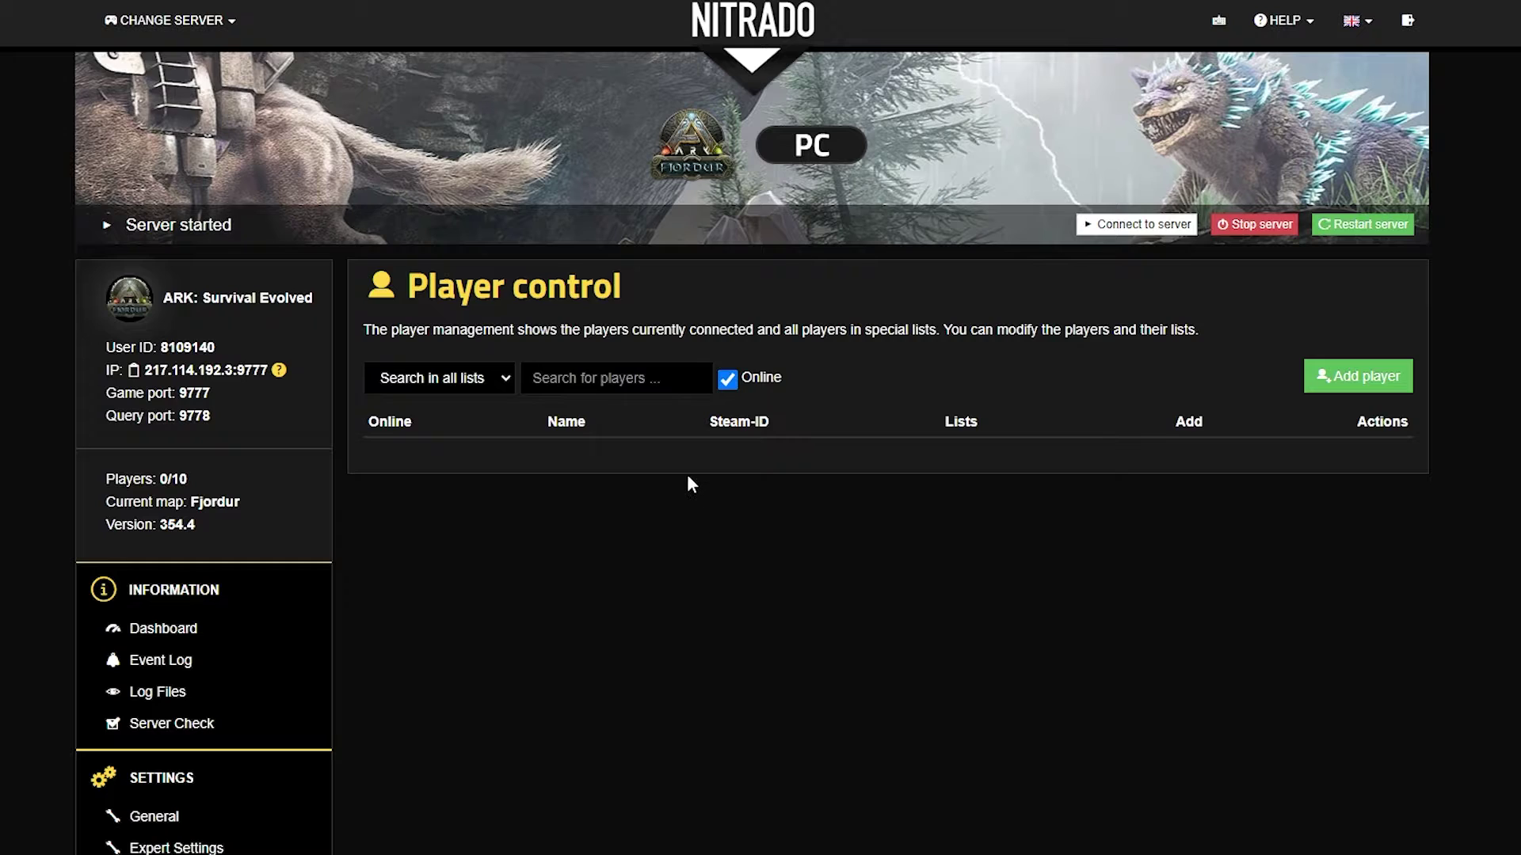
Uncheck Online in Player control to list all players, including the whitelisted Steam ID
click(727, 379)
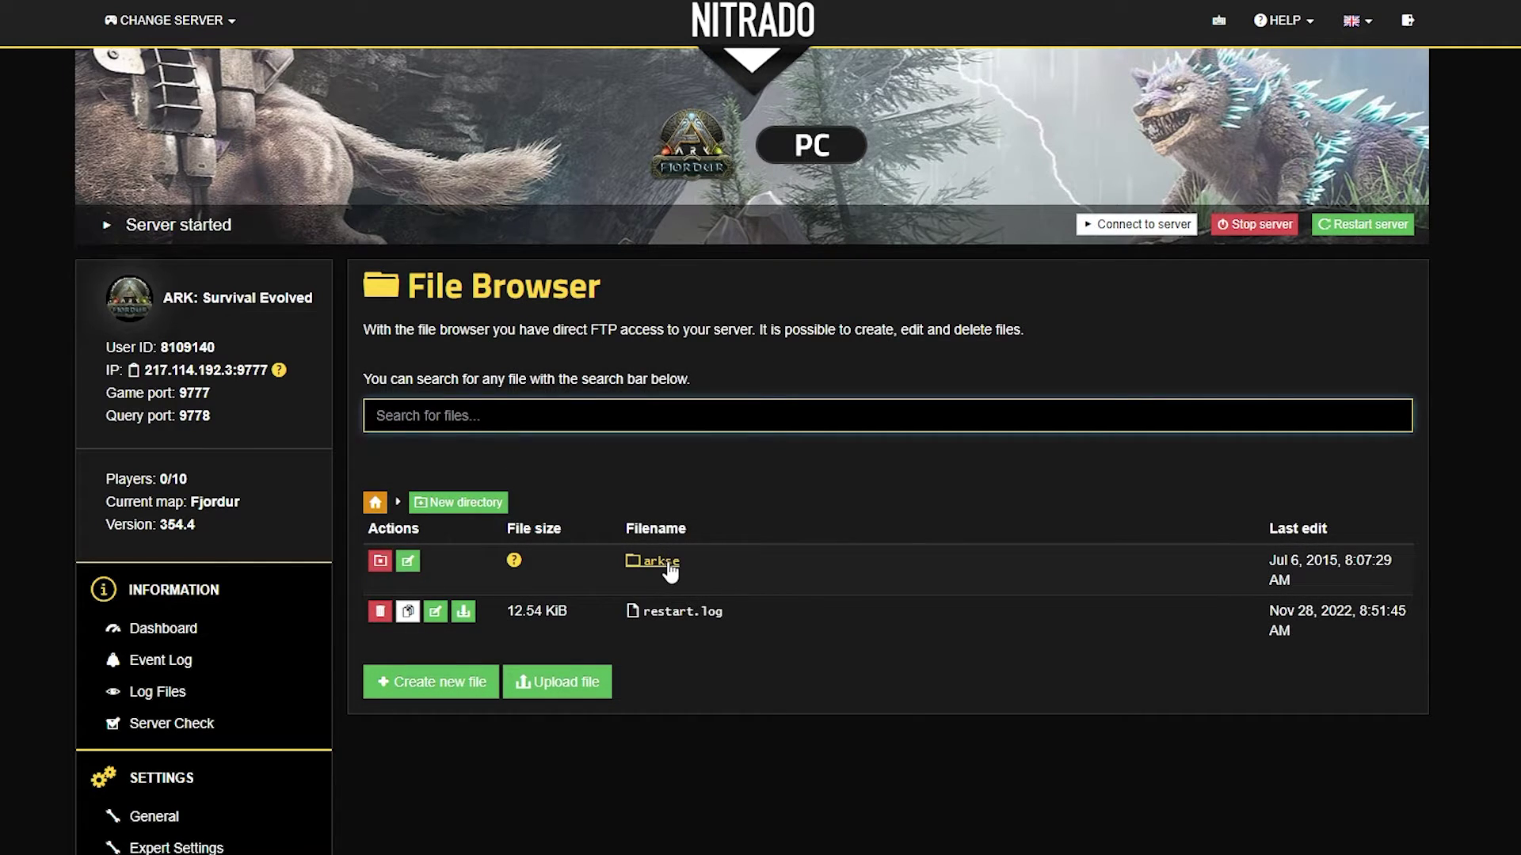
Browse arkse > ShooterGame > Content > Mods to view the empty Mods folder
click(666, 562)
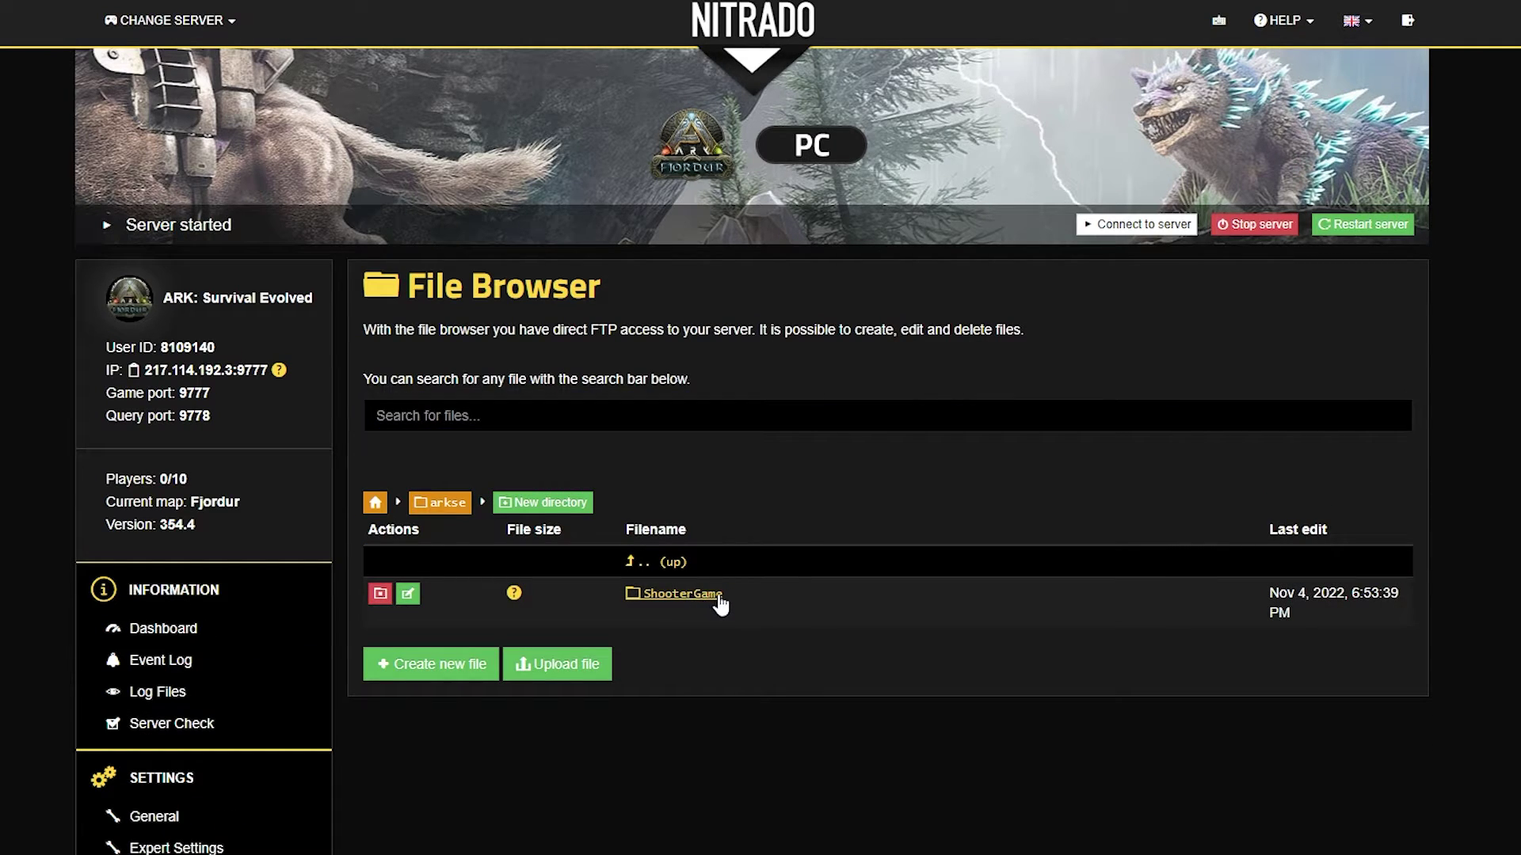
click(719, 597)
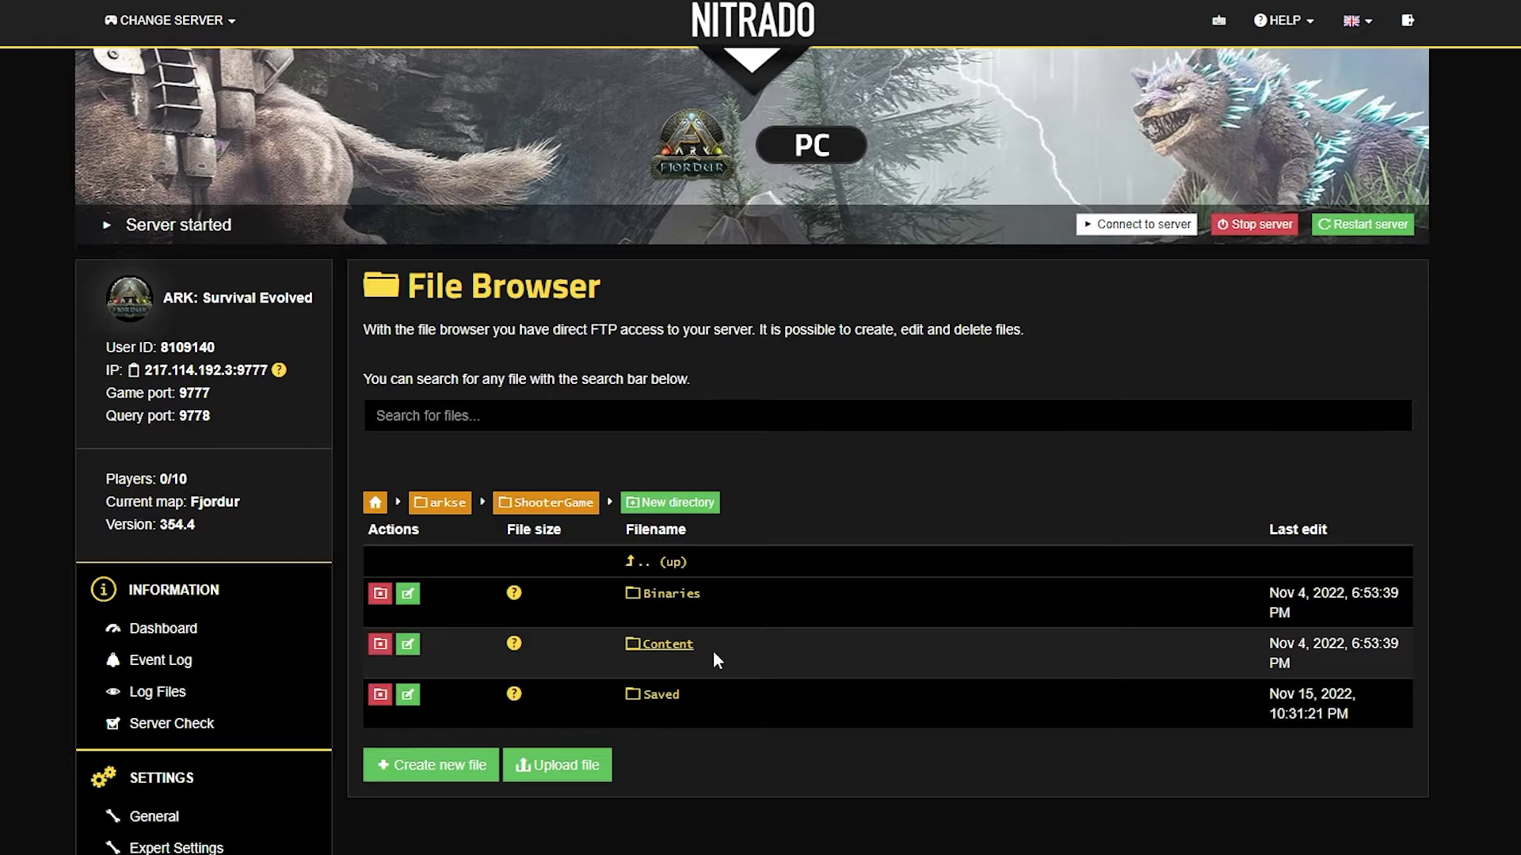
click(715, 660)
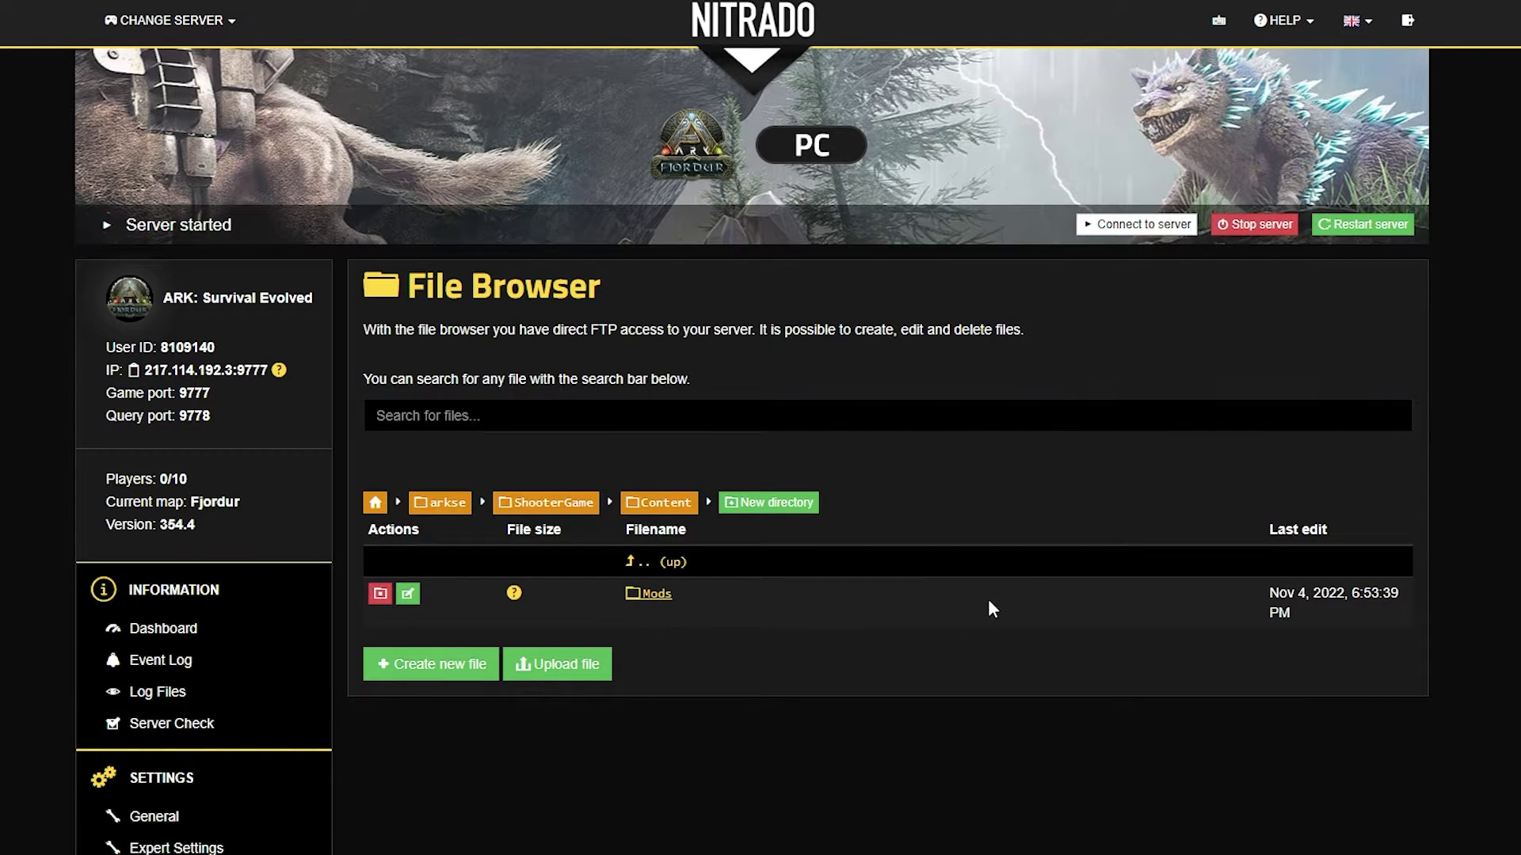
click(974, 610)
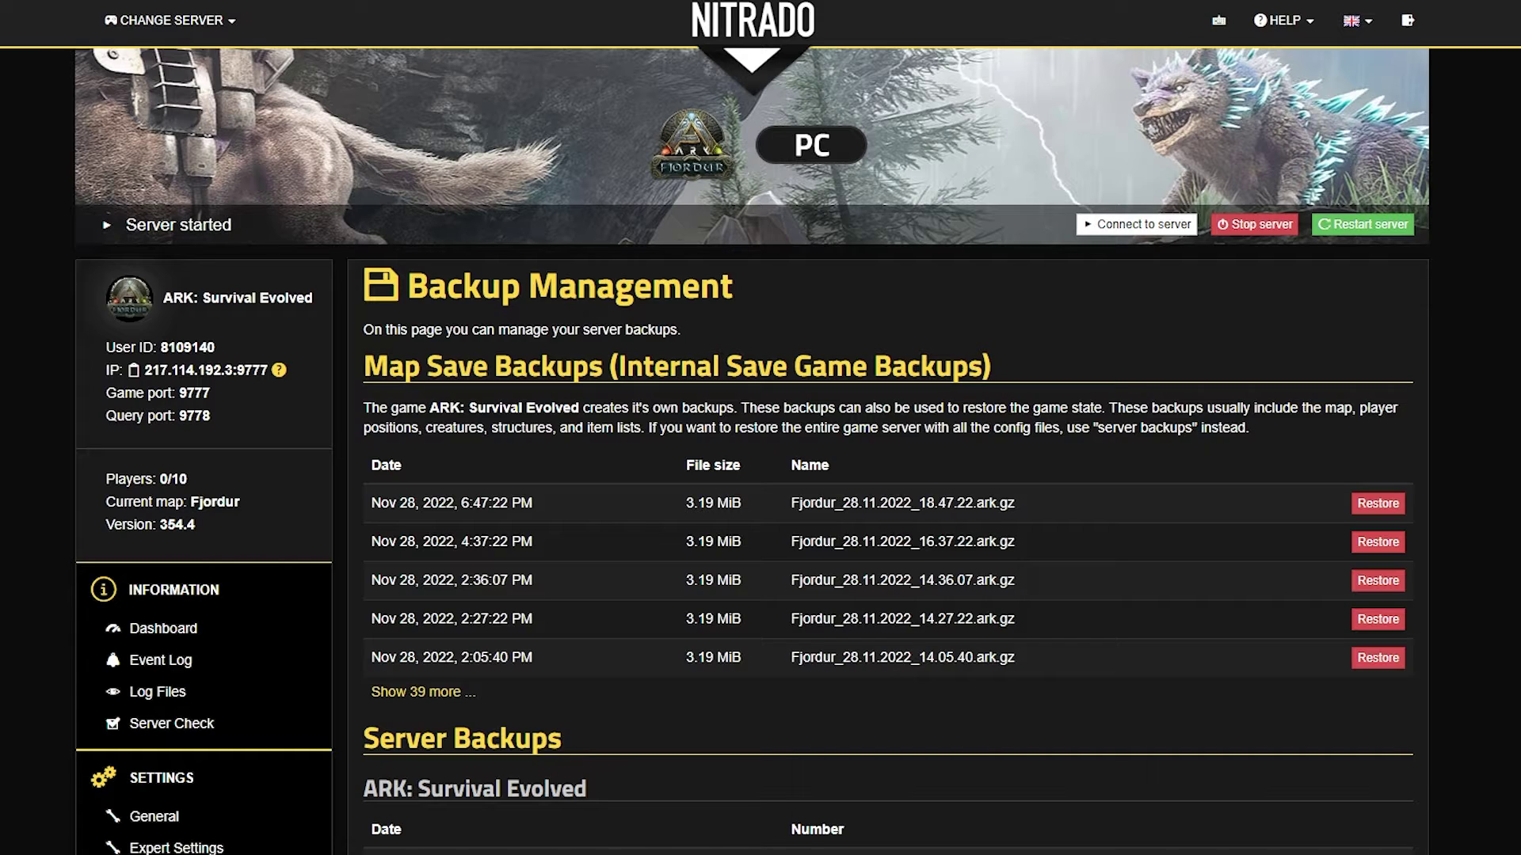
Review the Backup Management page's Map Save Backups list and description text
scroll(1258, 718, down, 3)
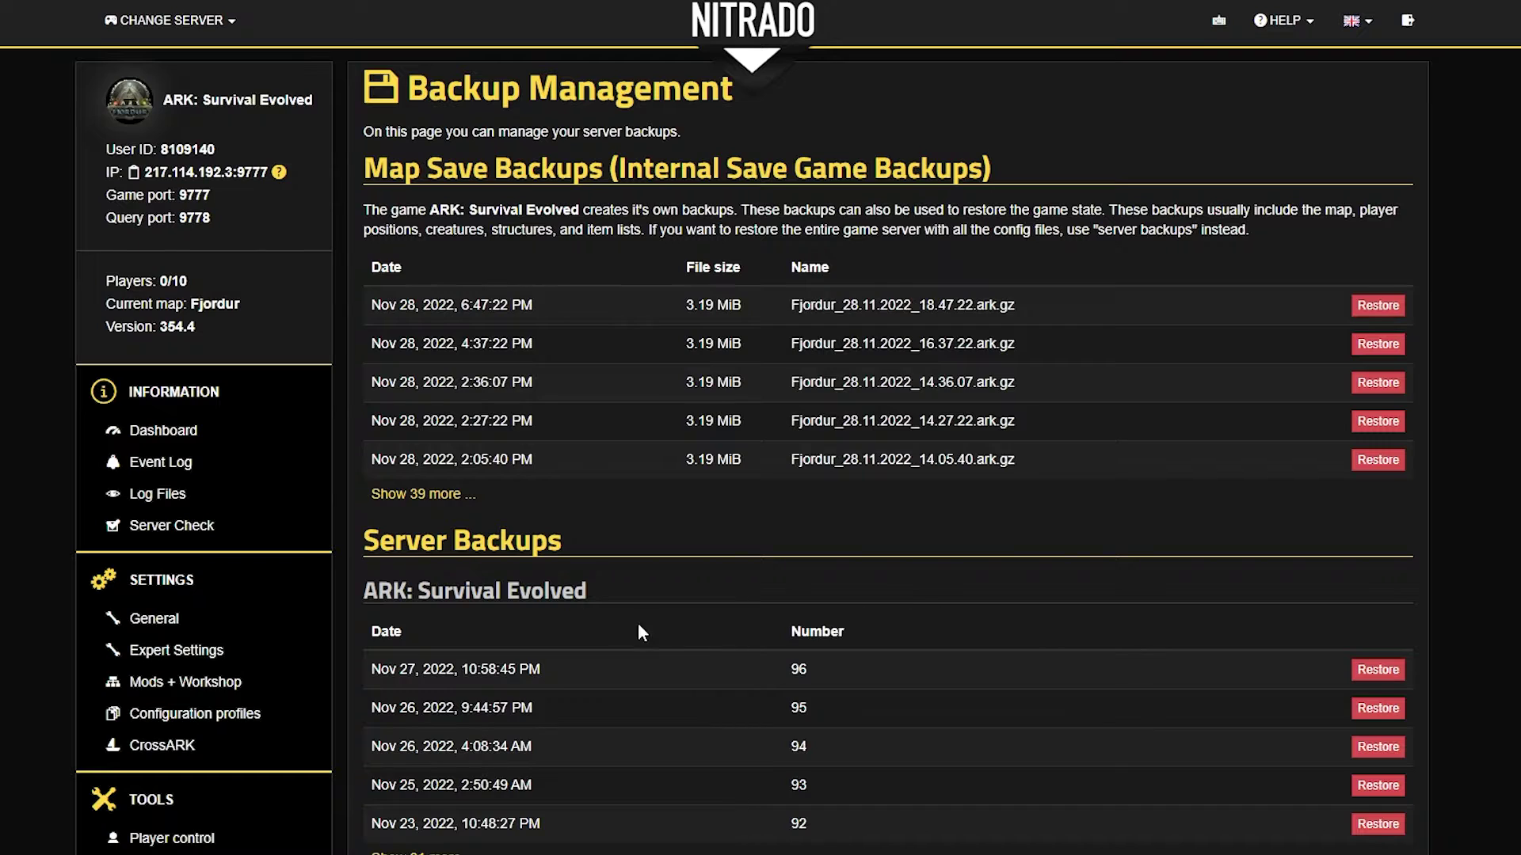
scroll(626, 586, down, 5)
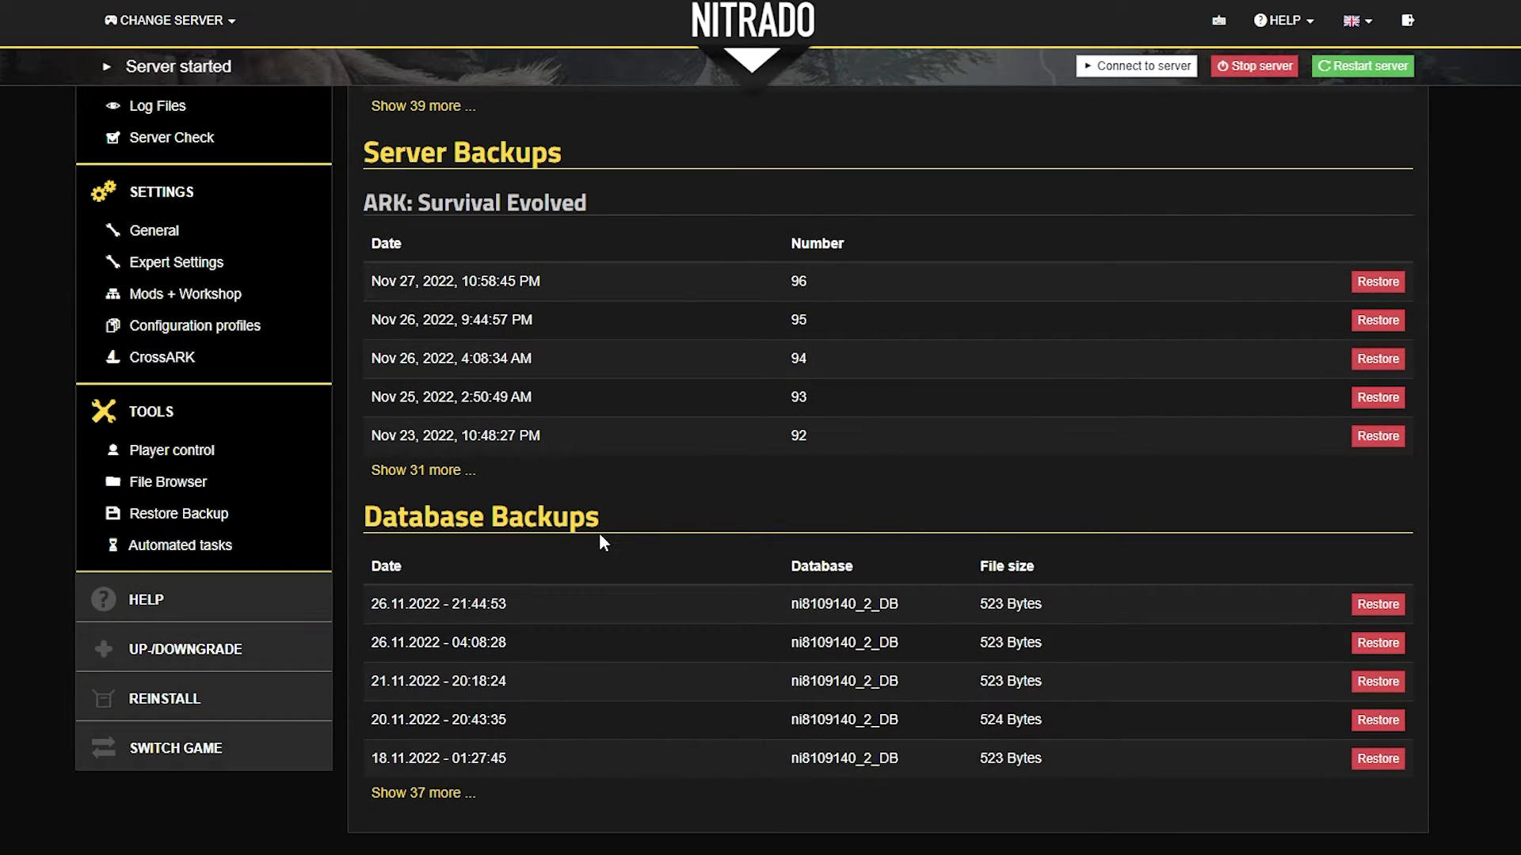
scroll(600, 536, up, 8)
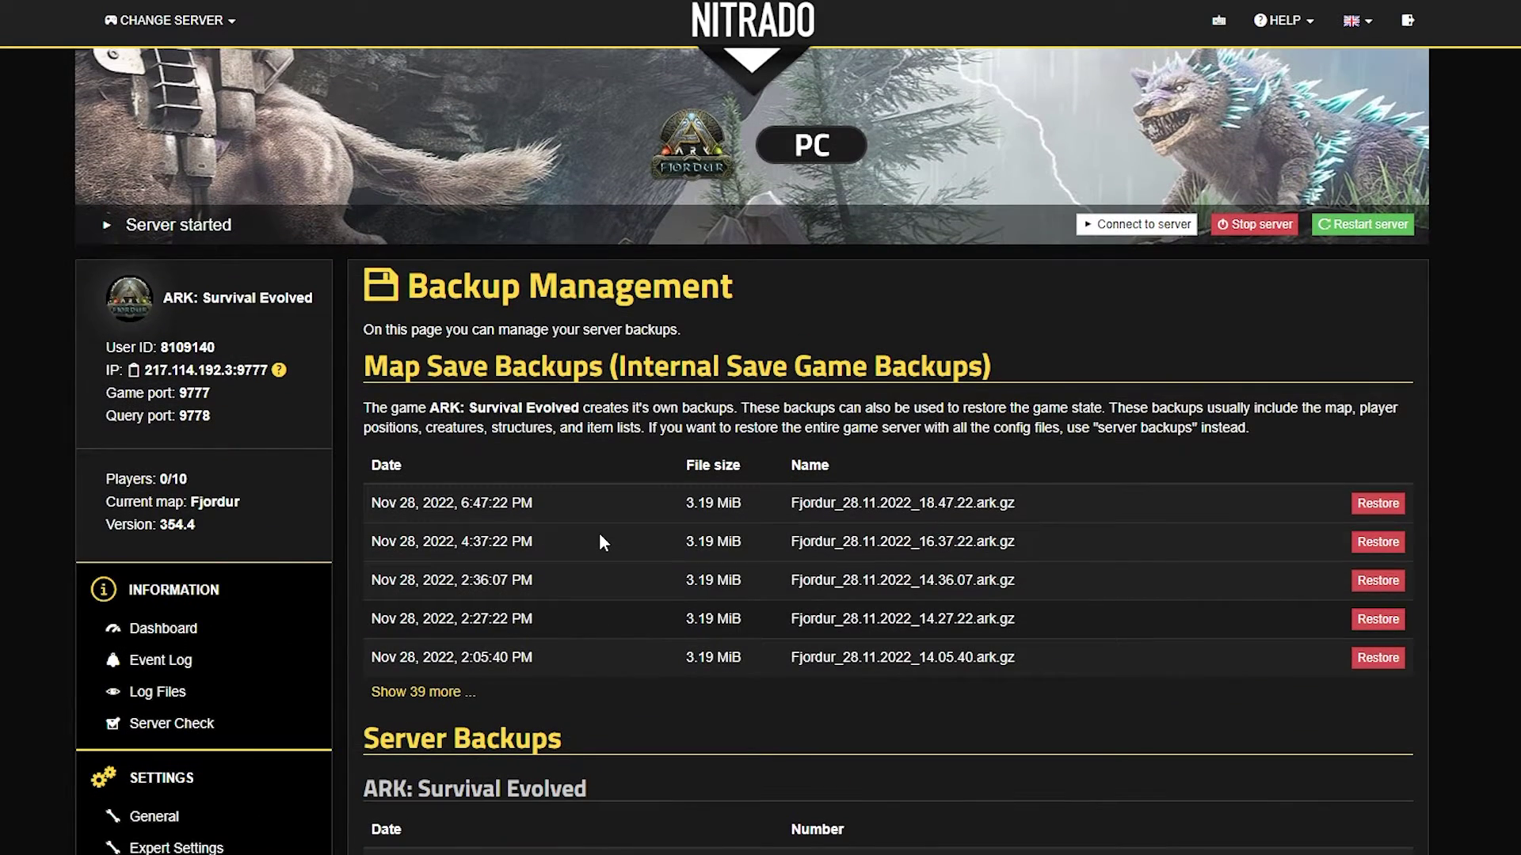
drag(1002, 365, 353, 372)
click(645, 354)
drag(1251, 427, 891, 408)
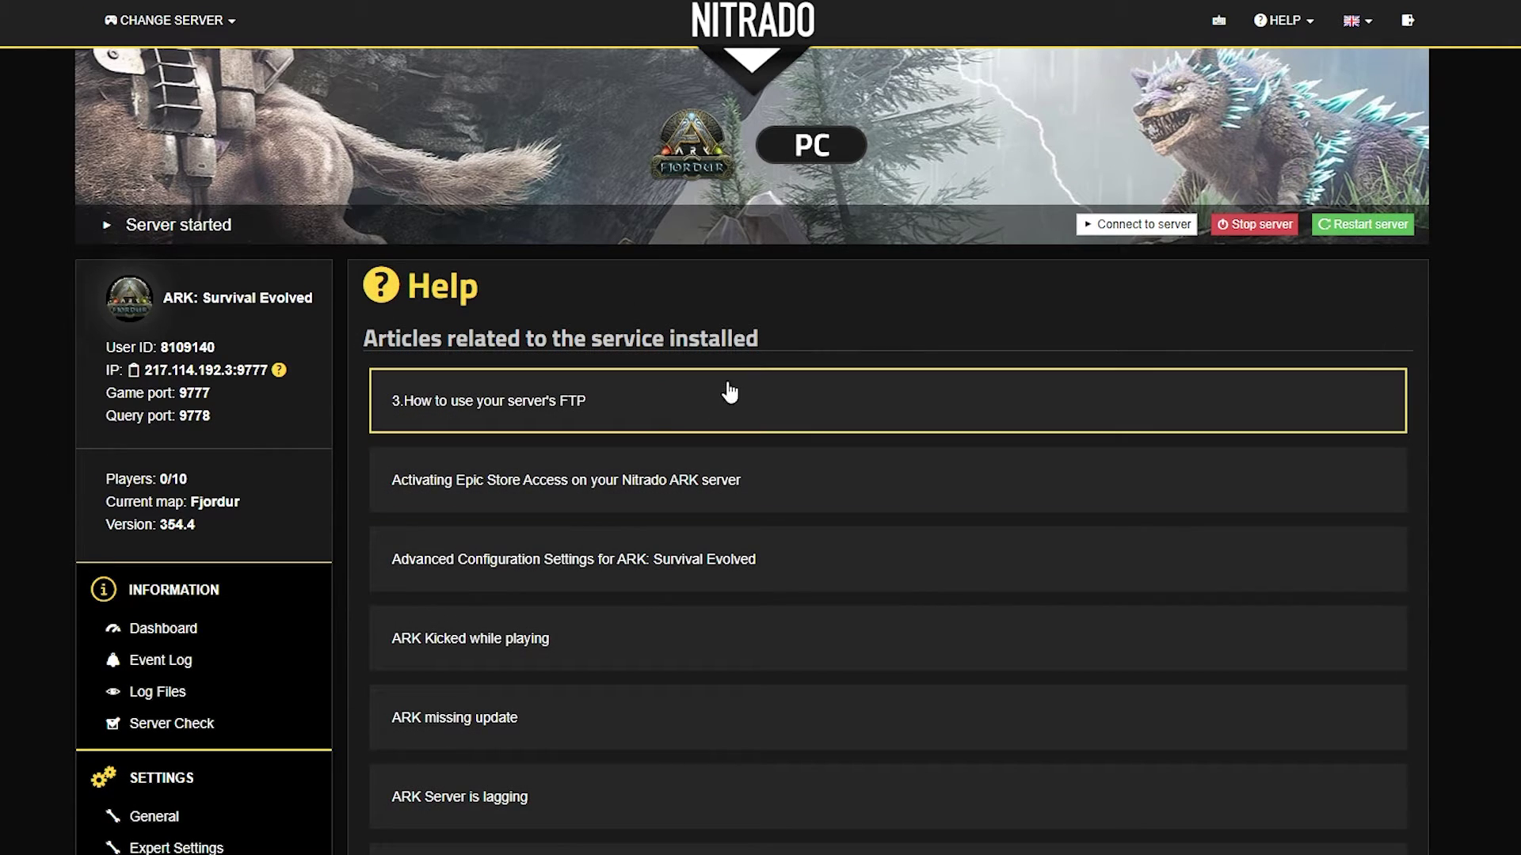
Scroll through the ARK: Survival Evolved server help articles
scroll(729, 392, down, 5)
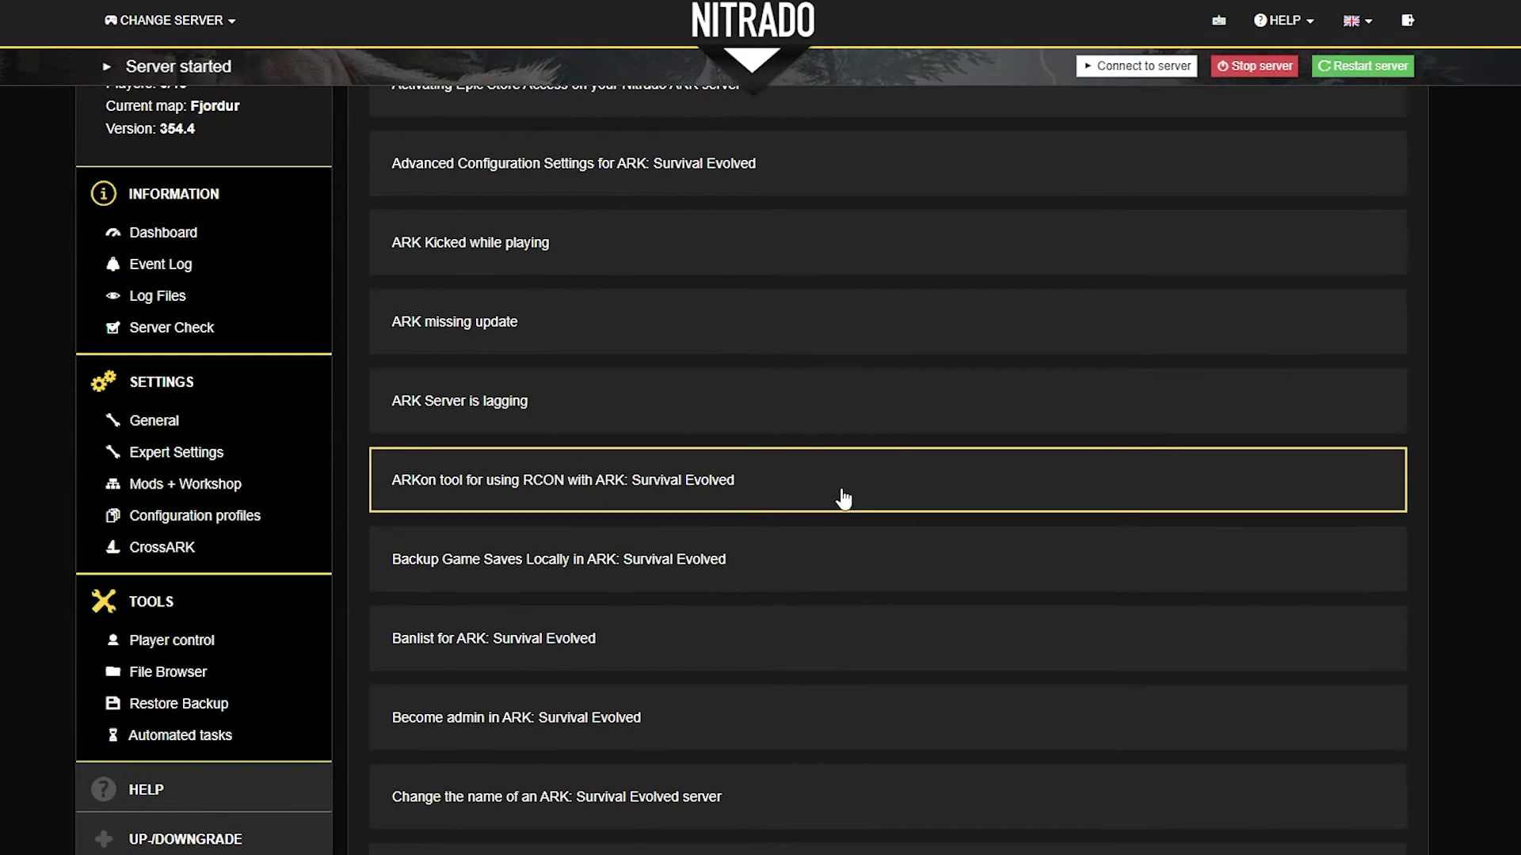
scroll(835, 602, down, 13)
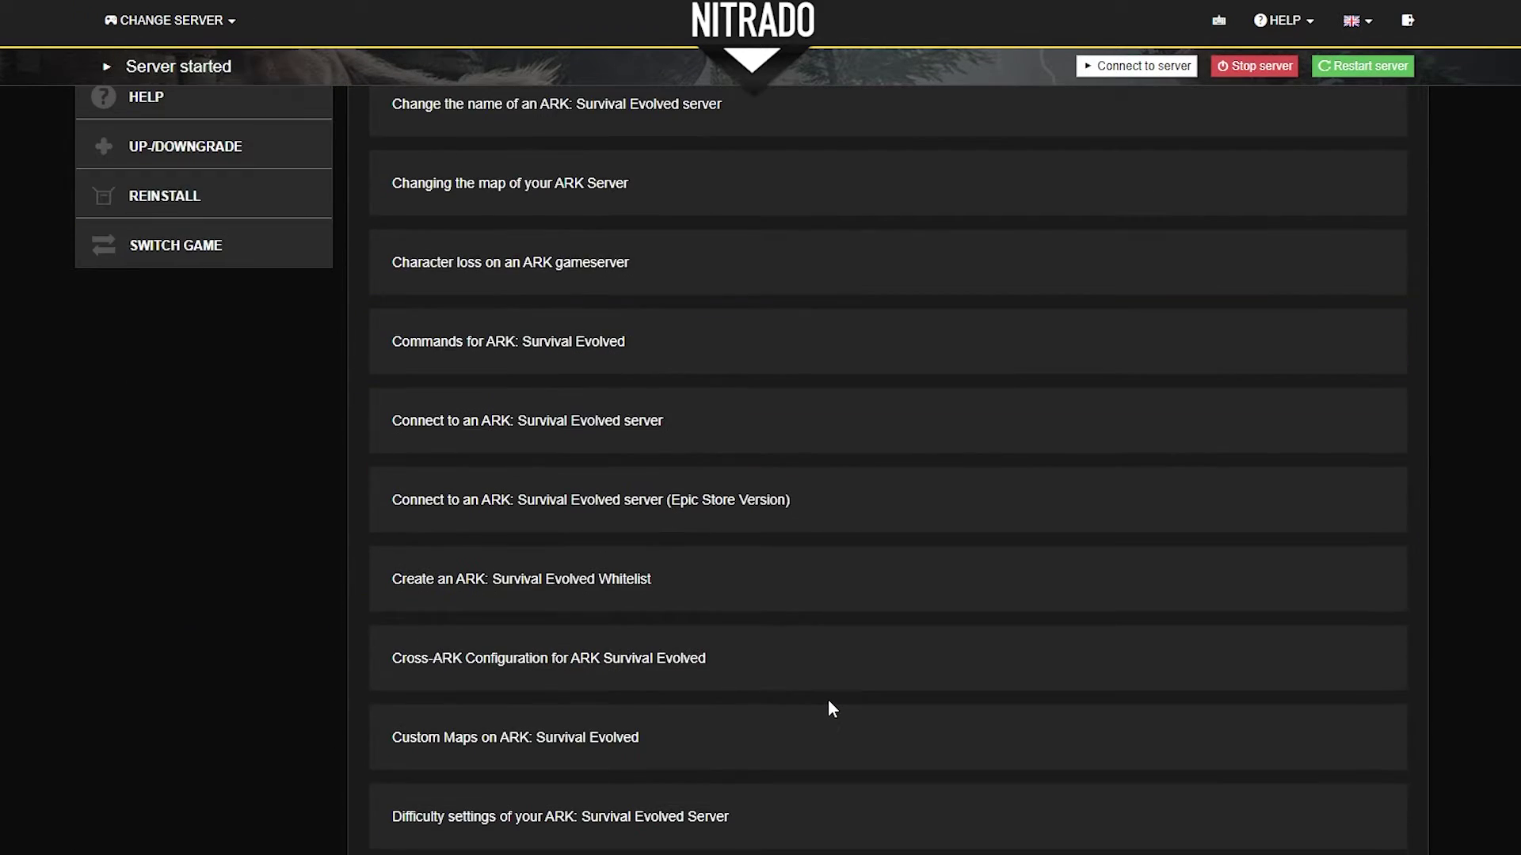
scroll(829, 705, down, 20)
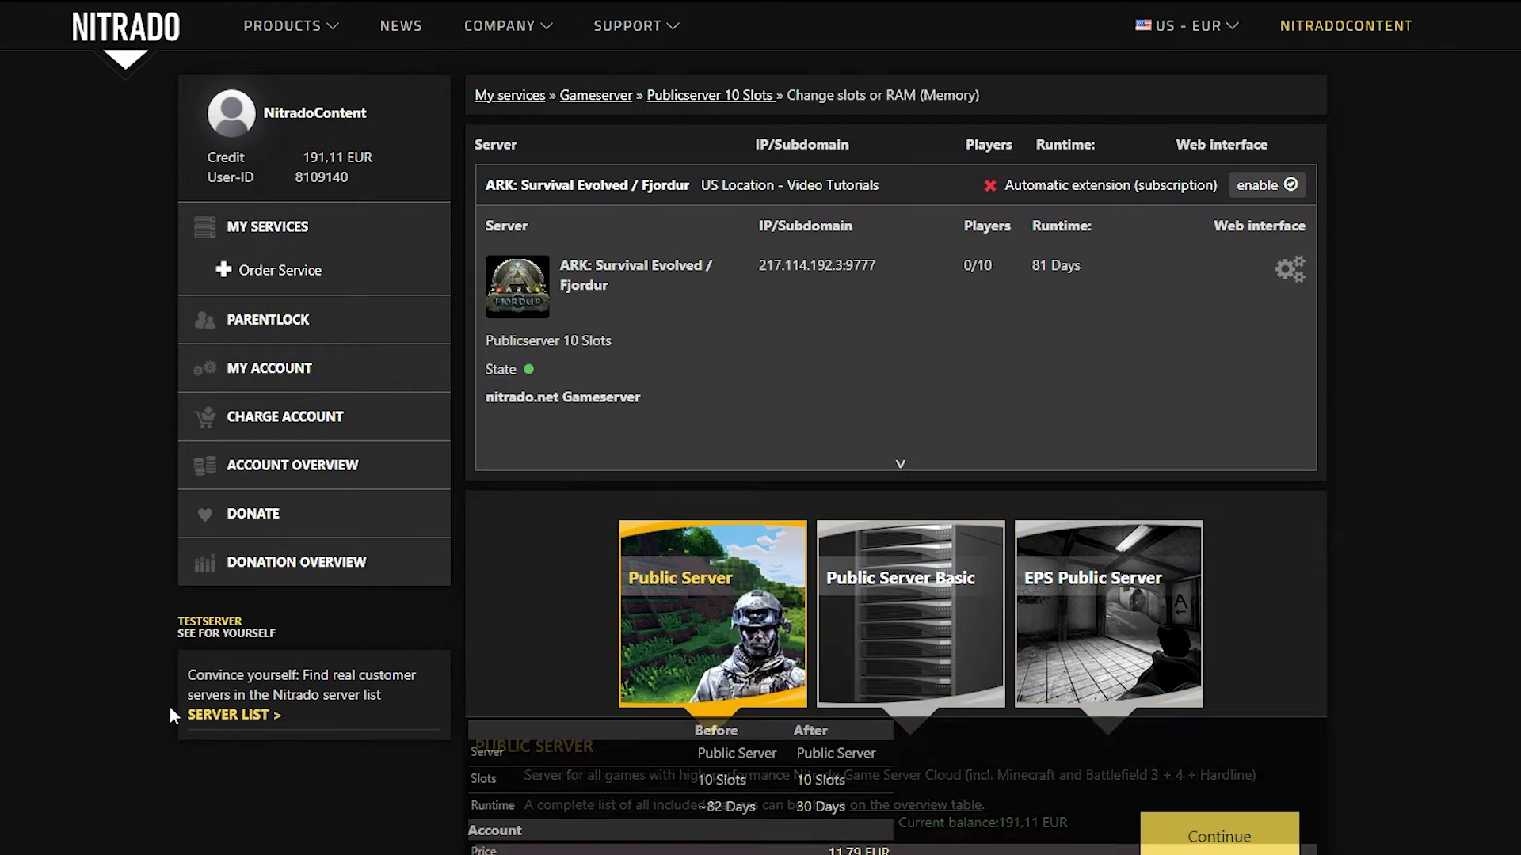
Scroll down to the cost table showing a 30-day Public Server renewal for 11,79 EUR
scroll(876, 706, down, 3)
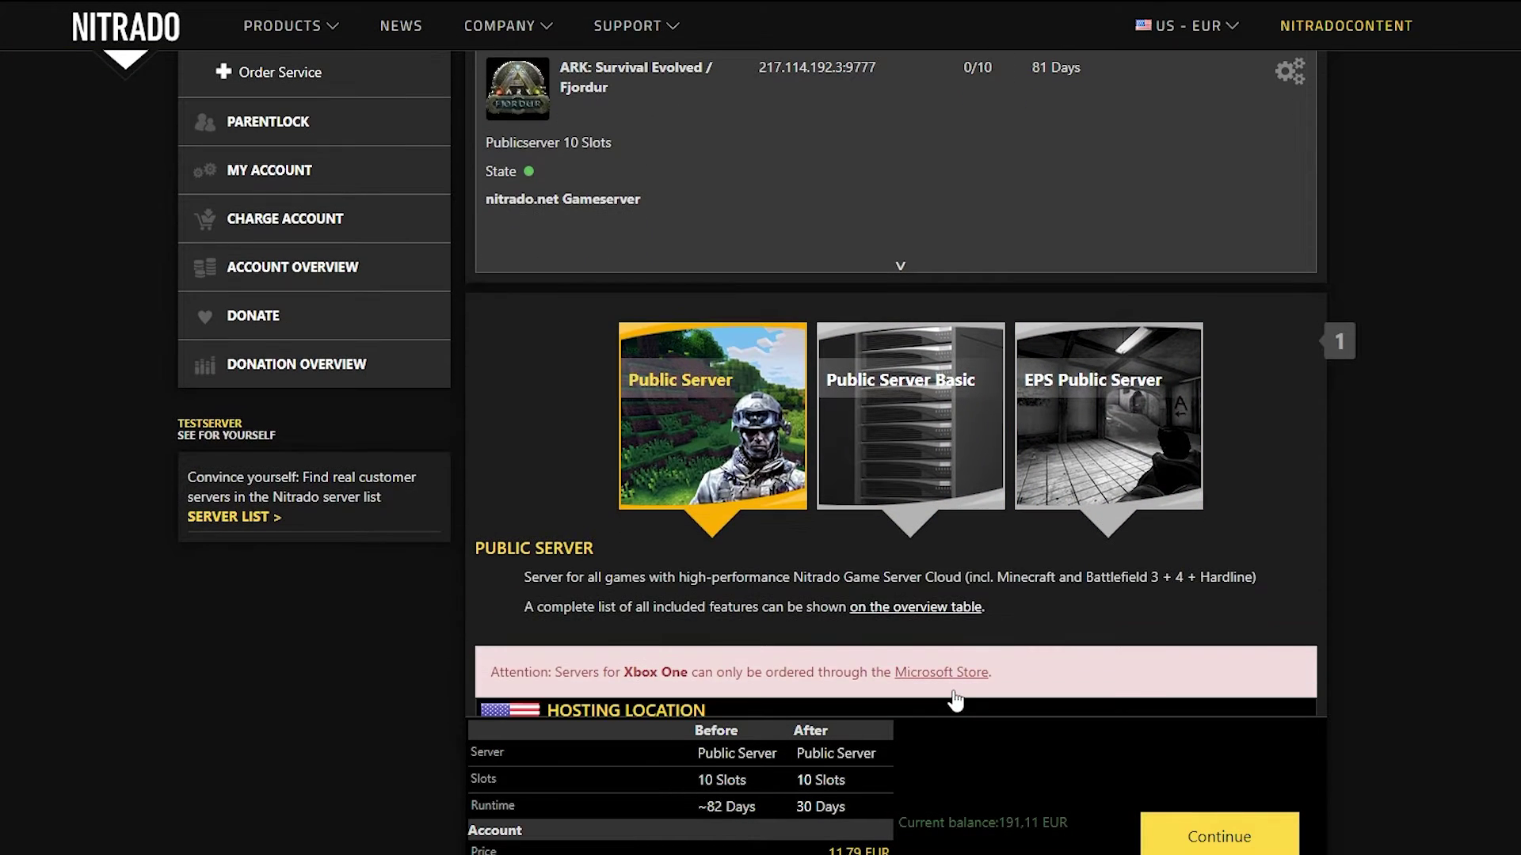
scroll(1056, 610, down, 3)
scroll(1052, 618, down, 2)
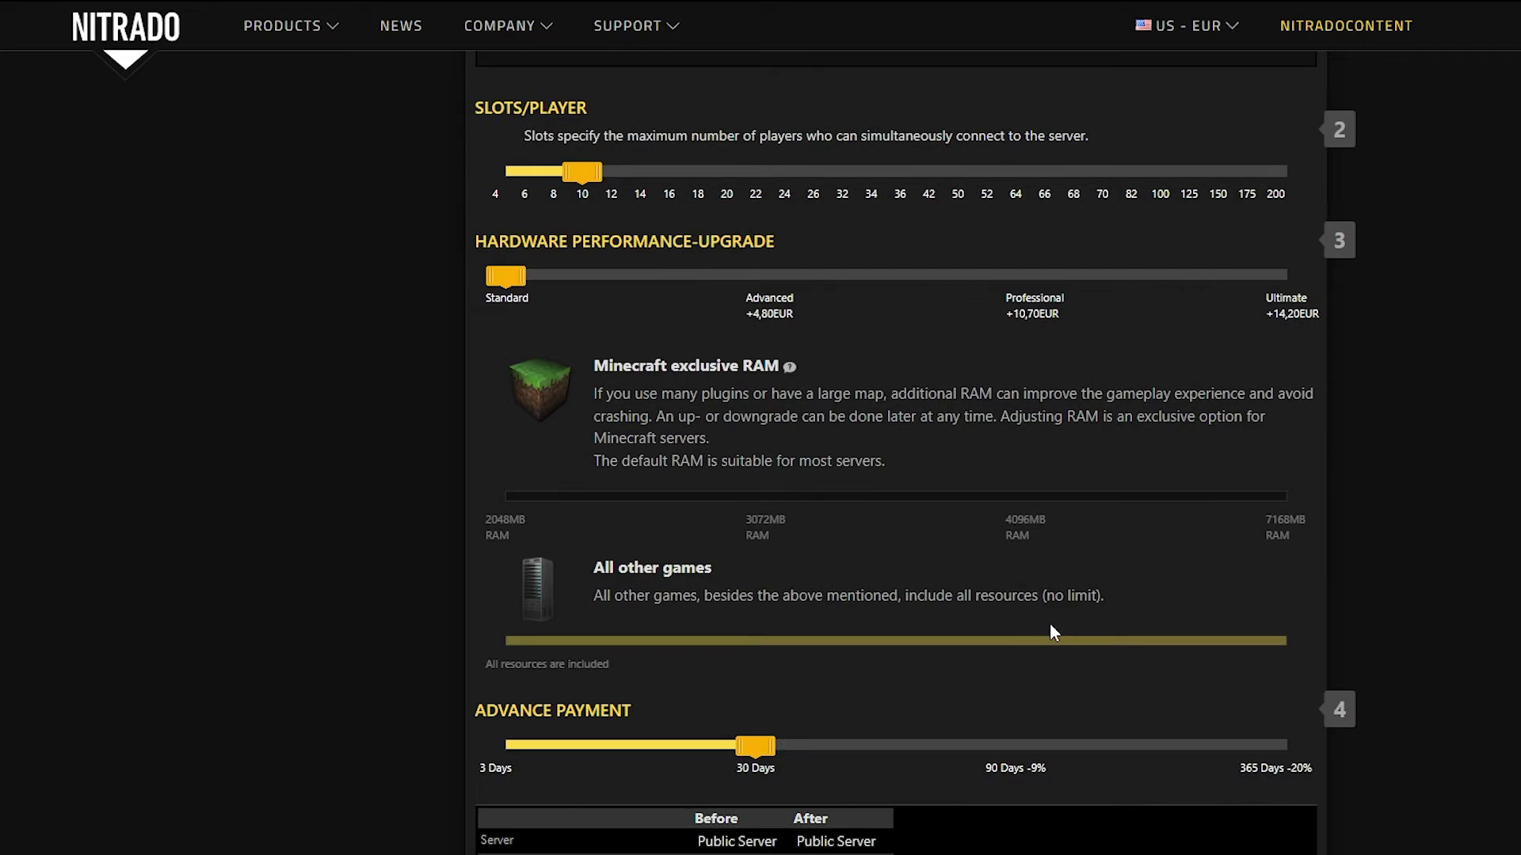
scroll(1044, 633, down, 3)
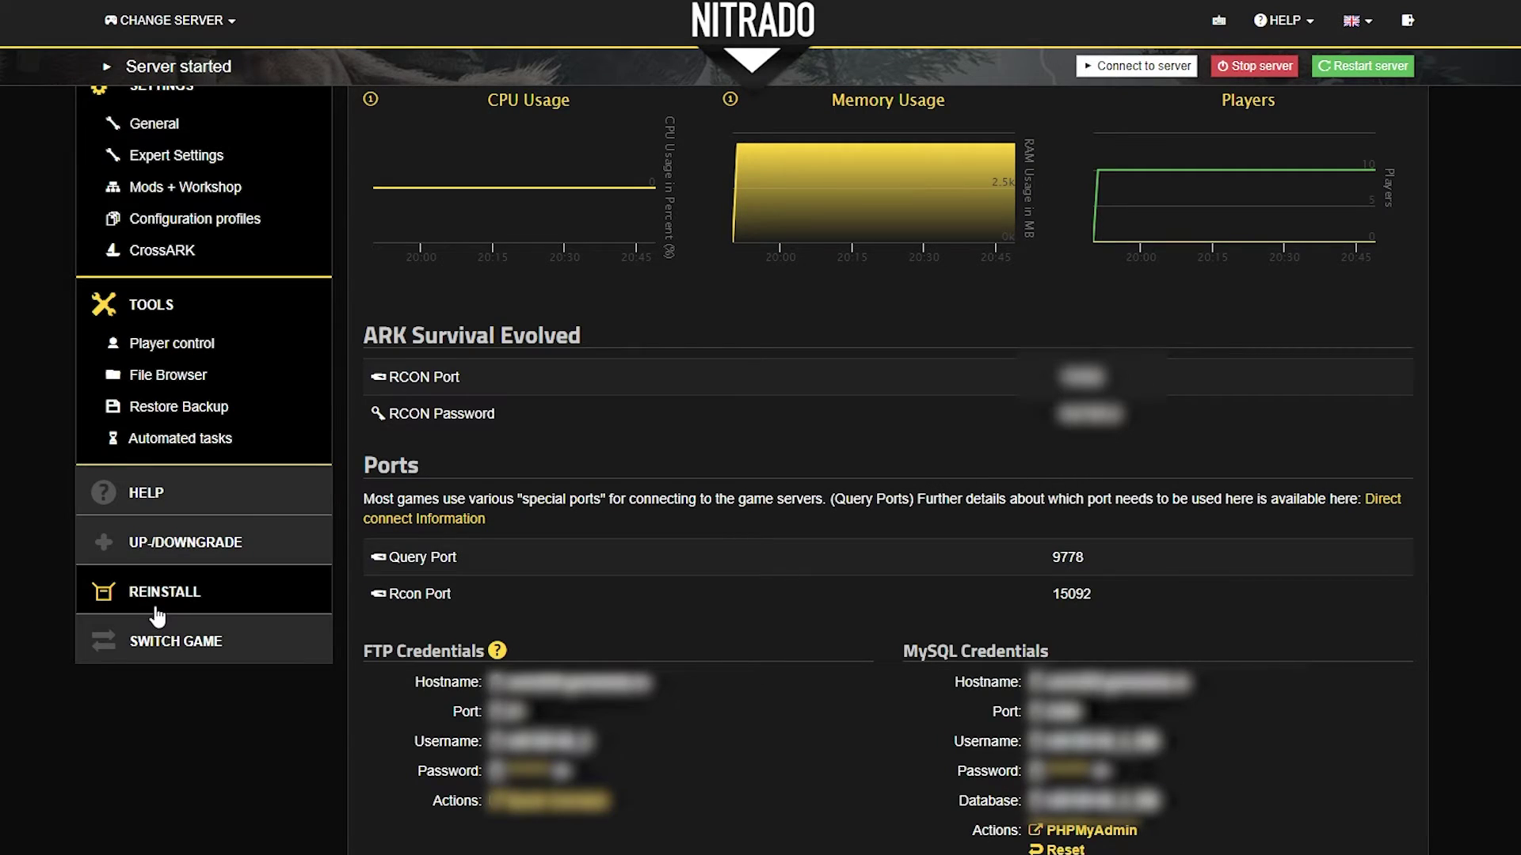
click(156, 608)
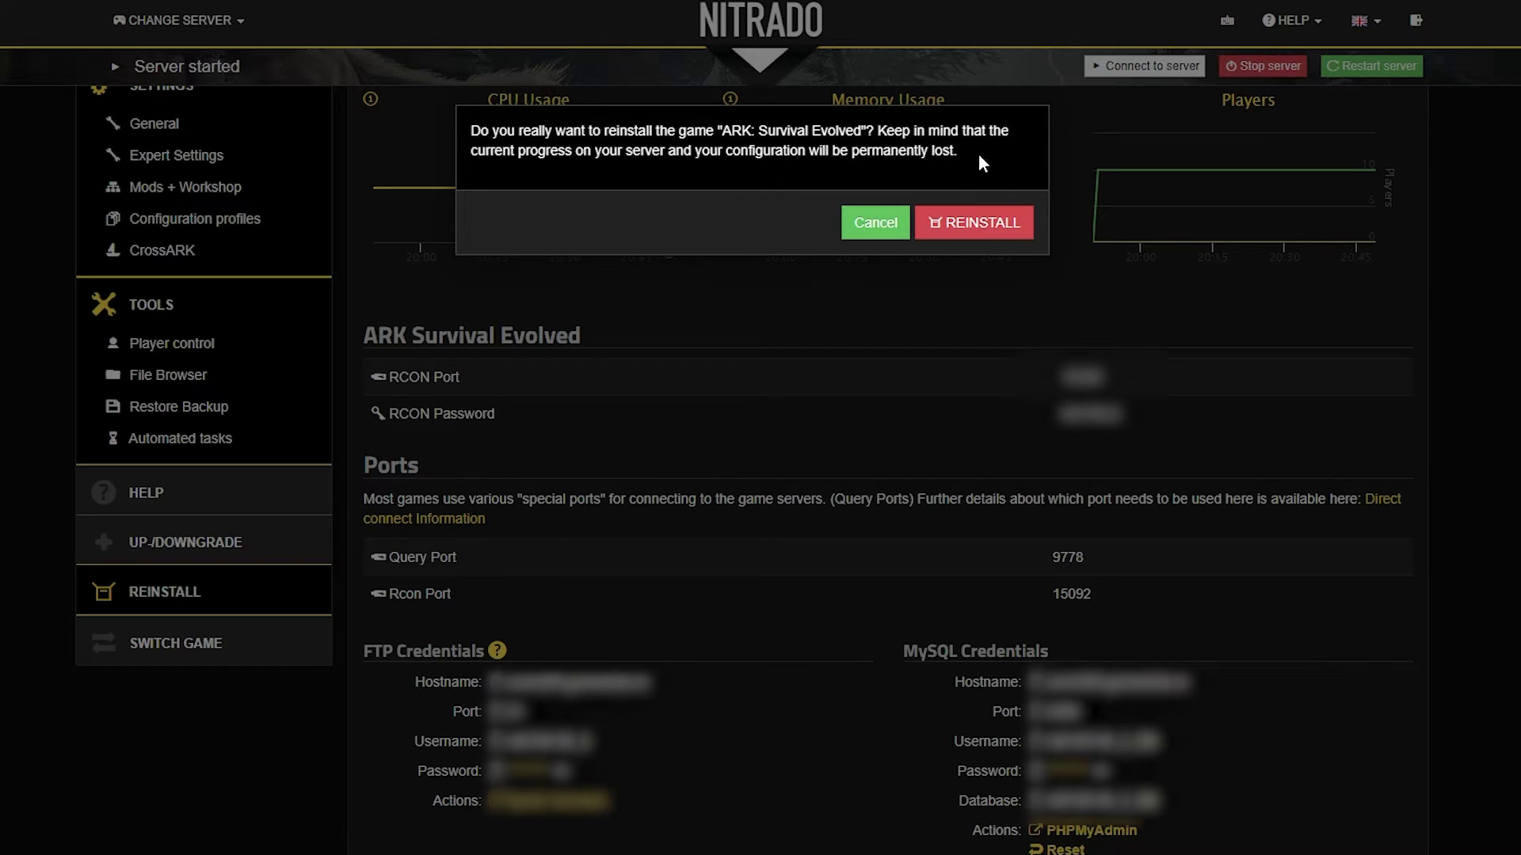
drag(542, 164, 470, 138)
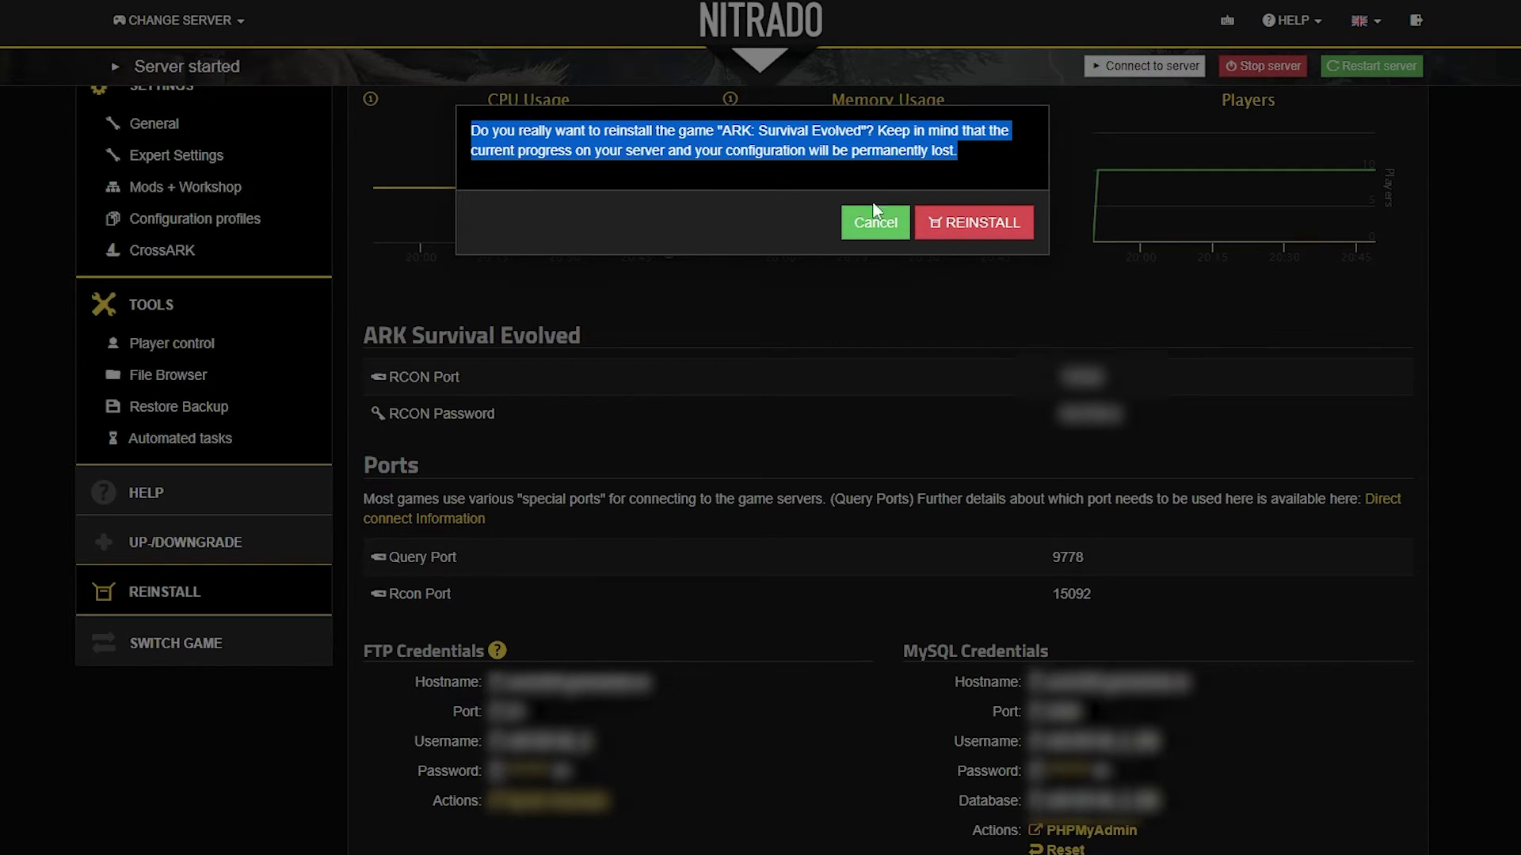
click(871, 223)
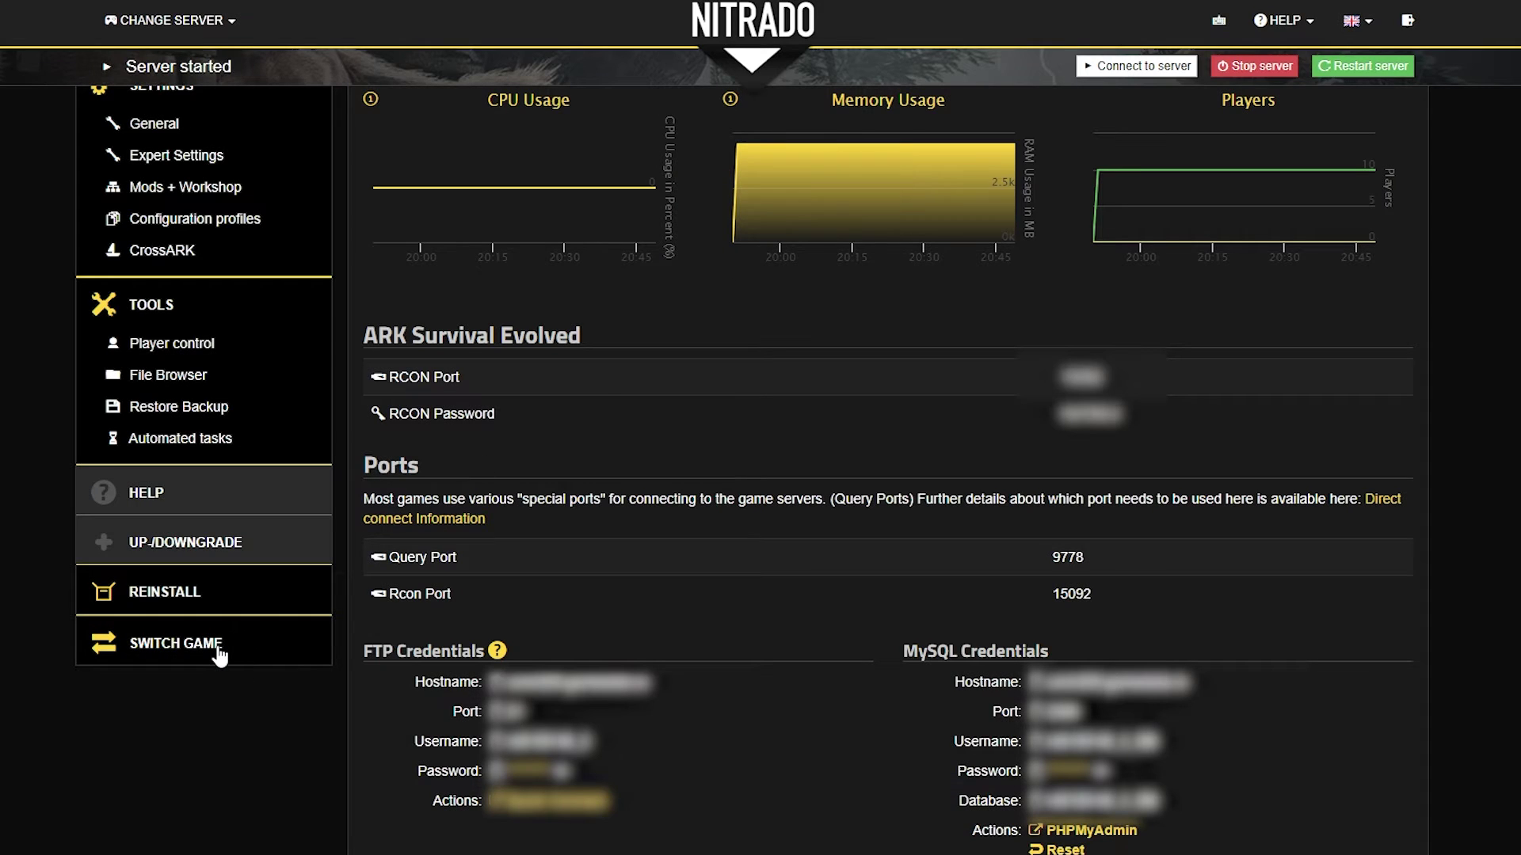
Browse the Switch game list of available games, where ARK: Survival Evolved (PC) is active
click(221, 654)
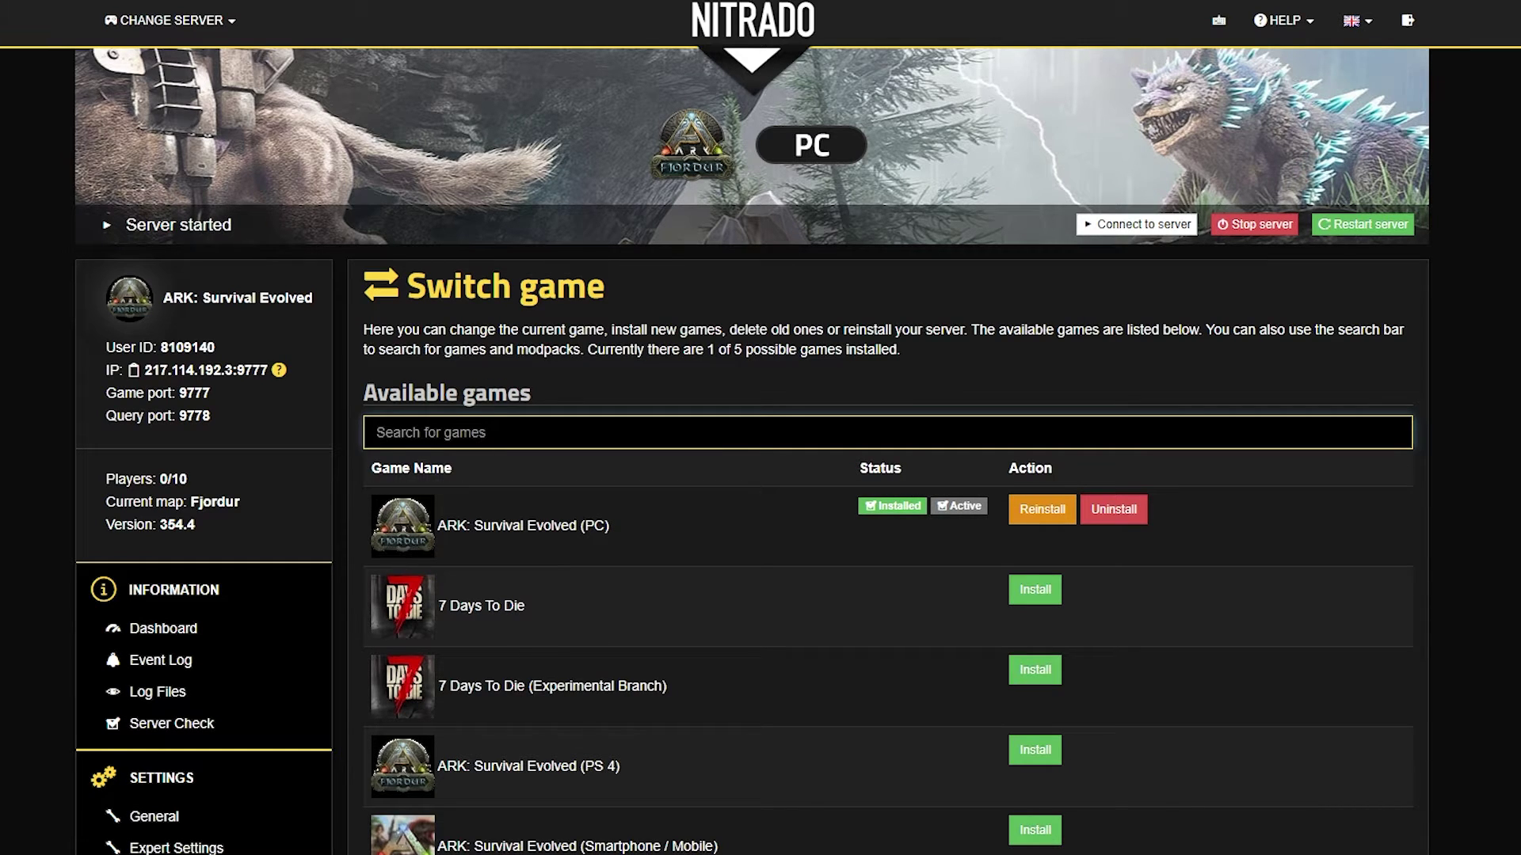
scroll(760, 476, down, 20)
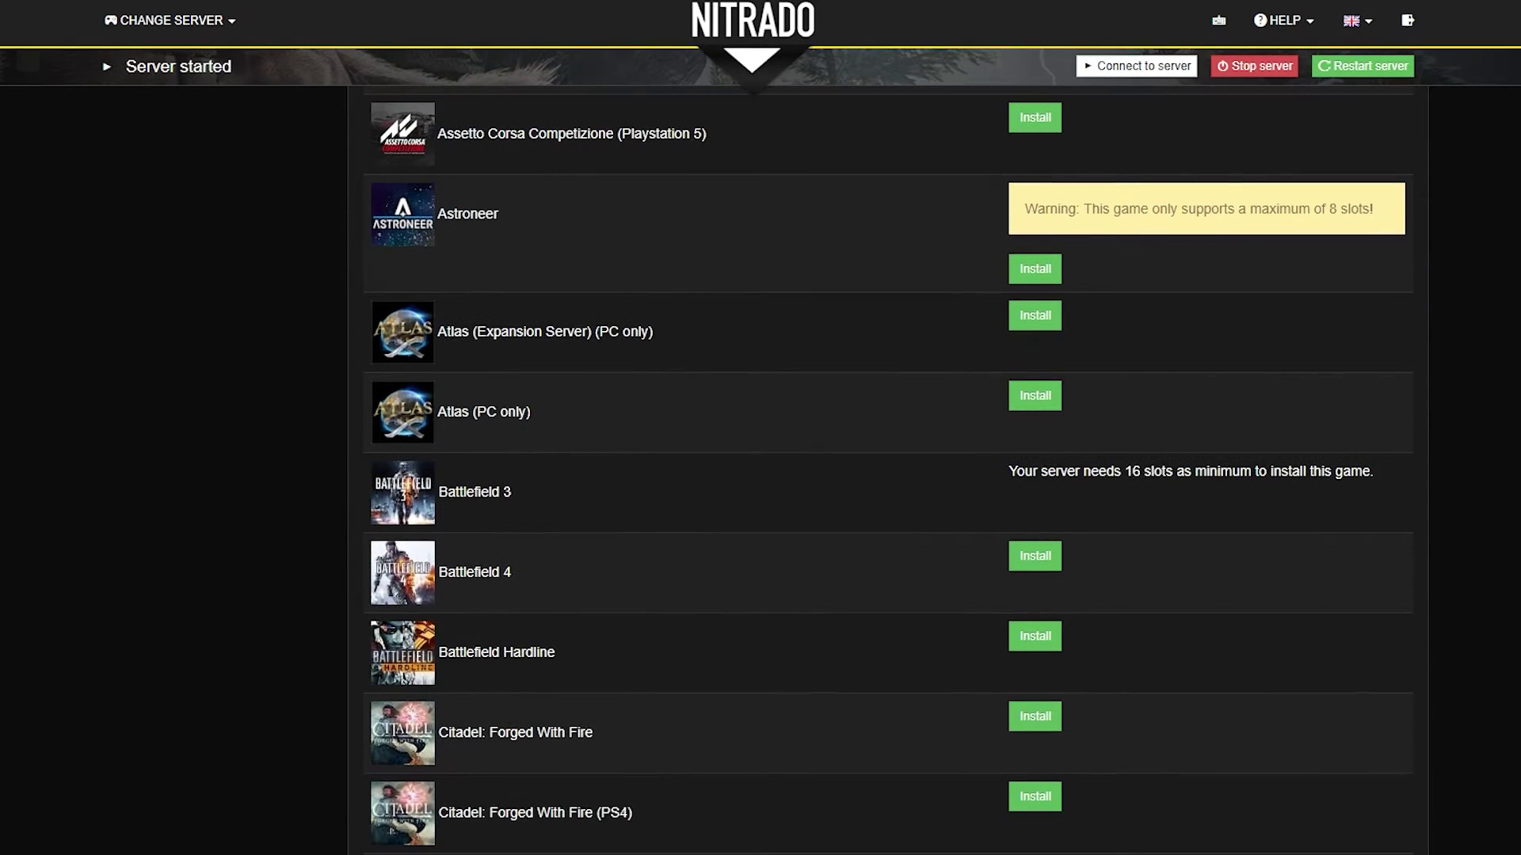
scroll(887, 470, down, 5)
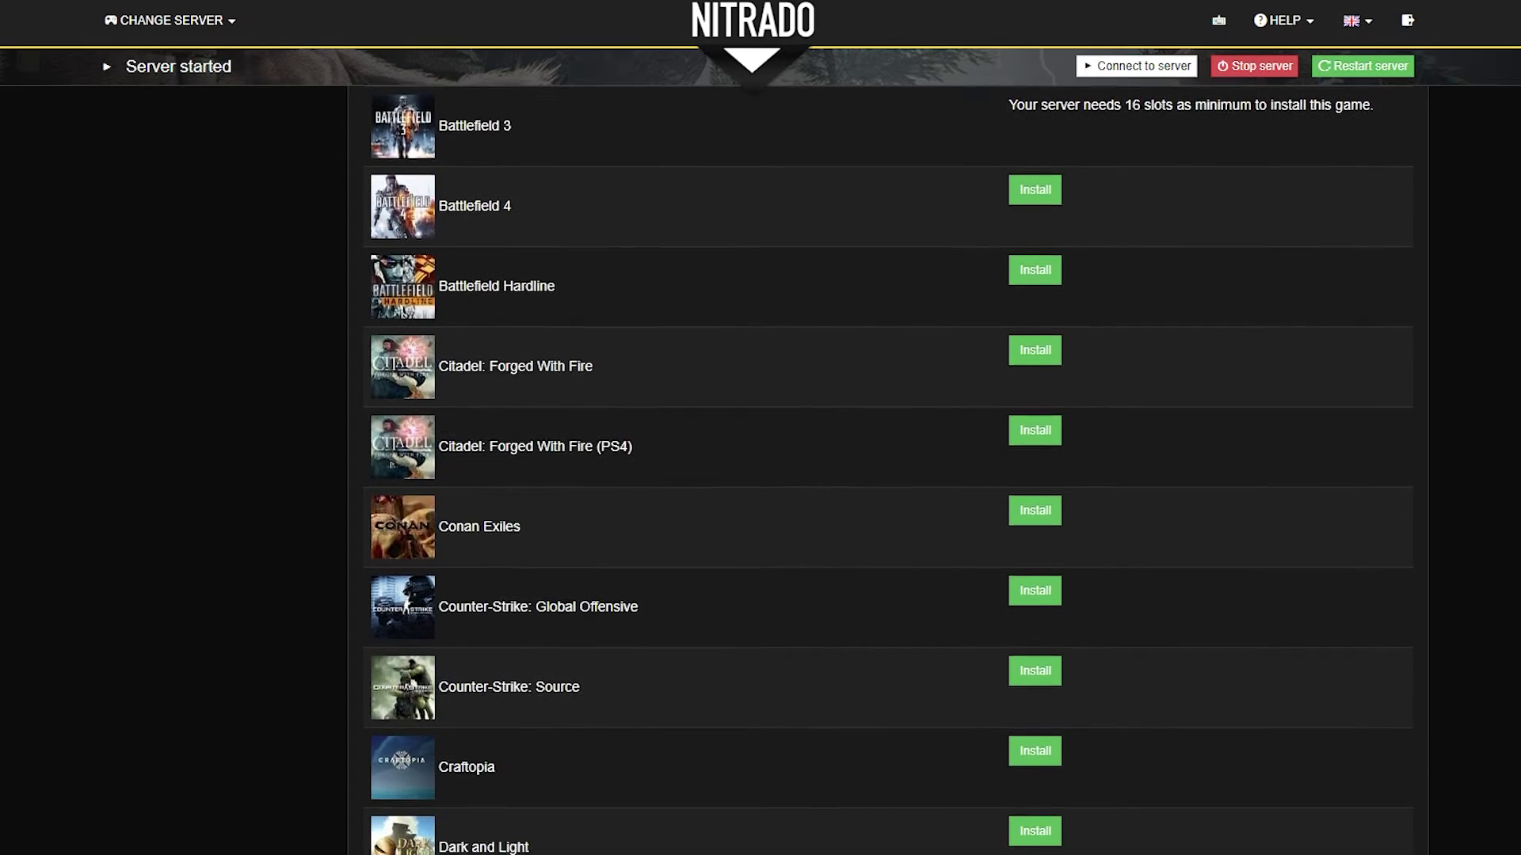
scroll(888, 470, down, 10)
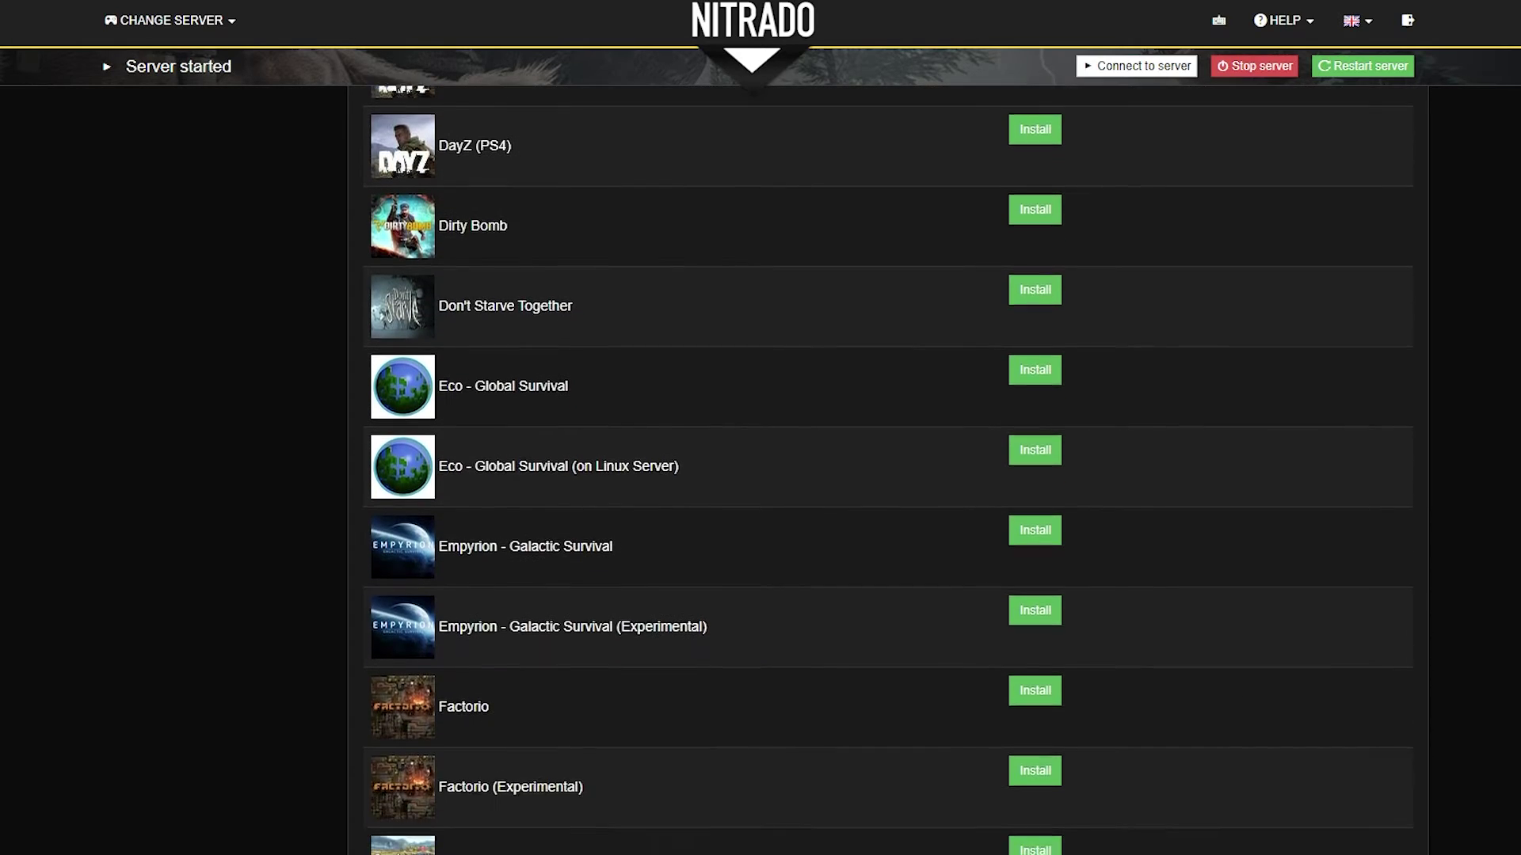
scroll(887, 470, down, 6)
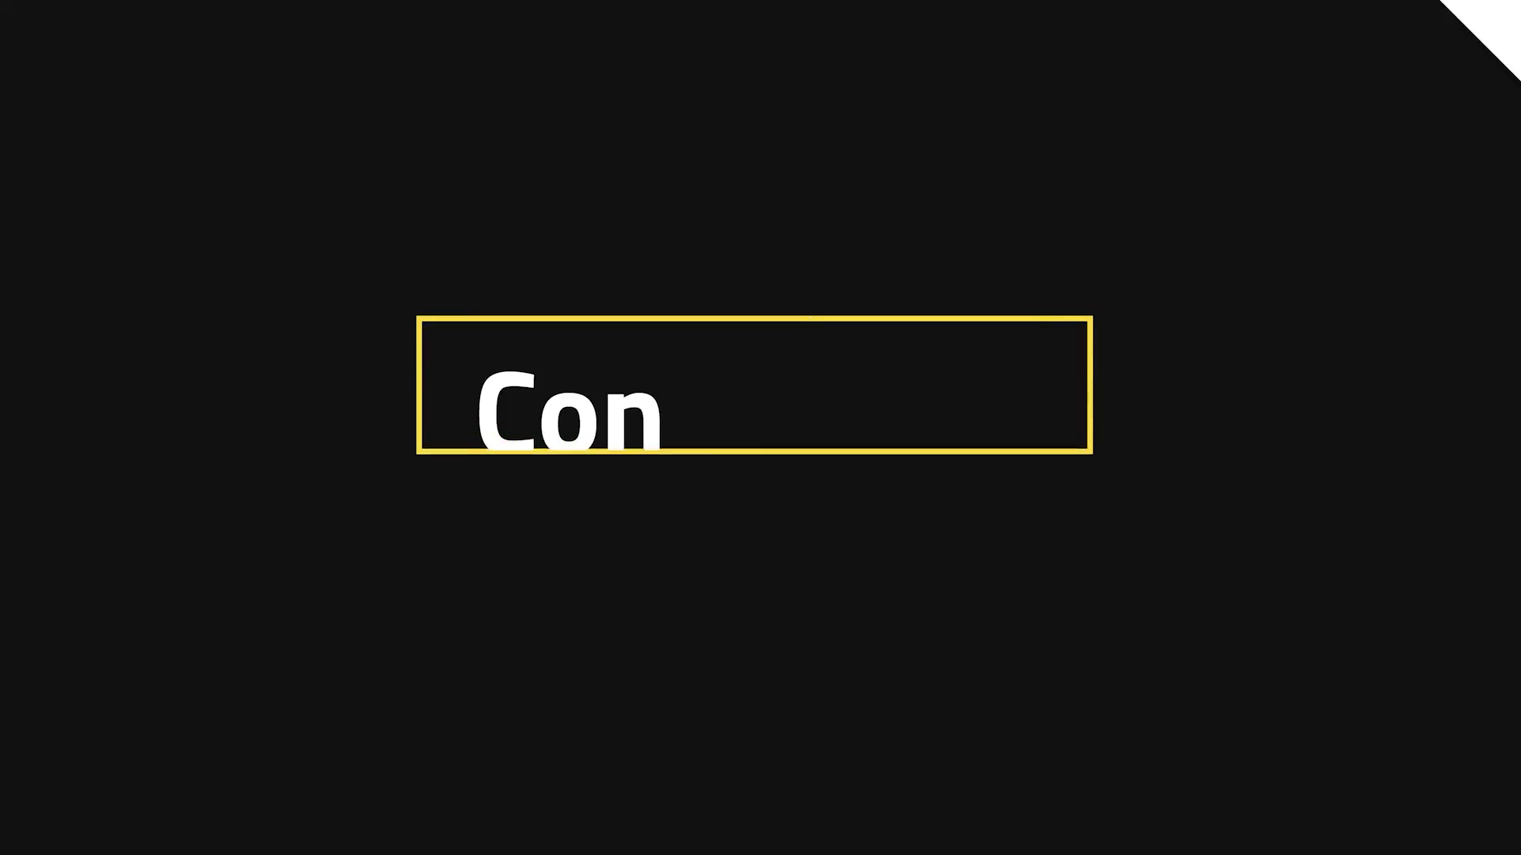